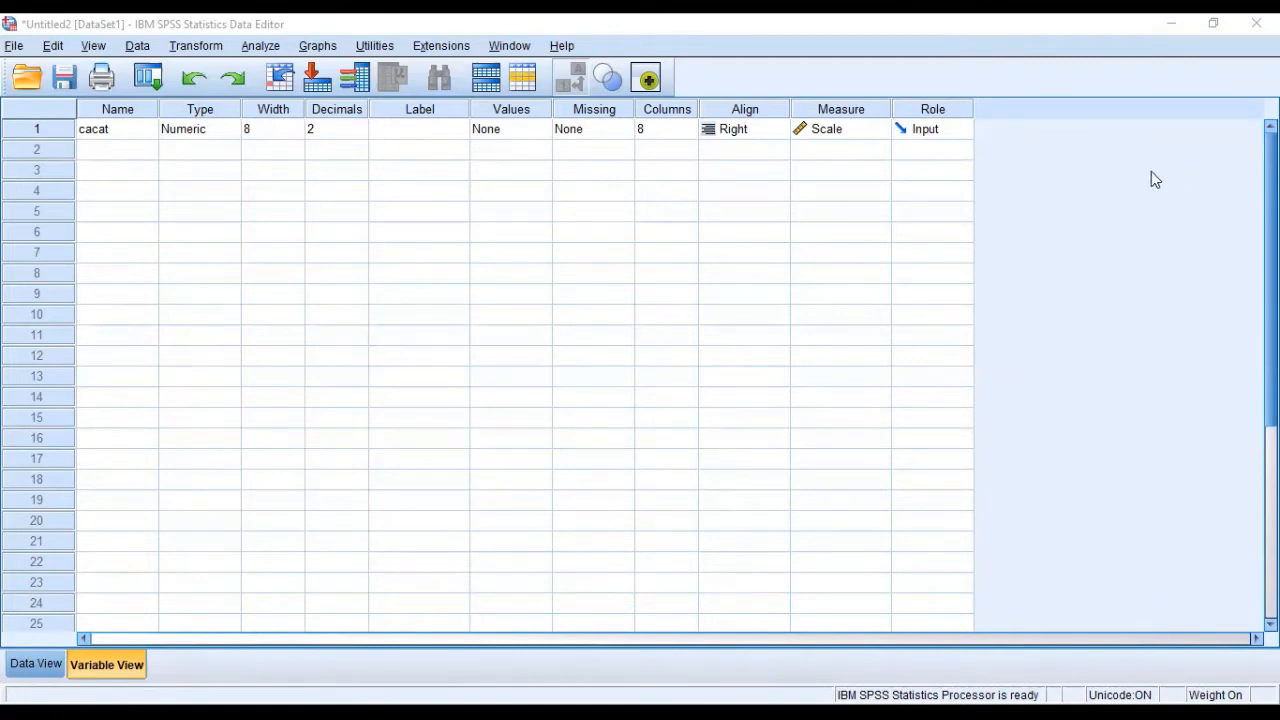
Weight the cases in the data set by the frequency variable cacat
{"action": "left_click", "coordinate": [27, 670]}
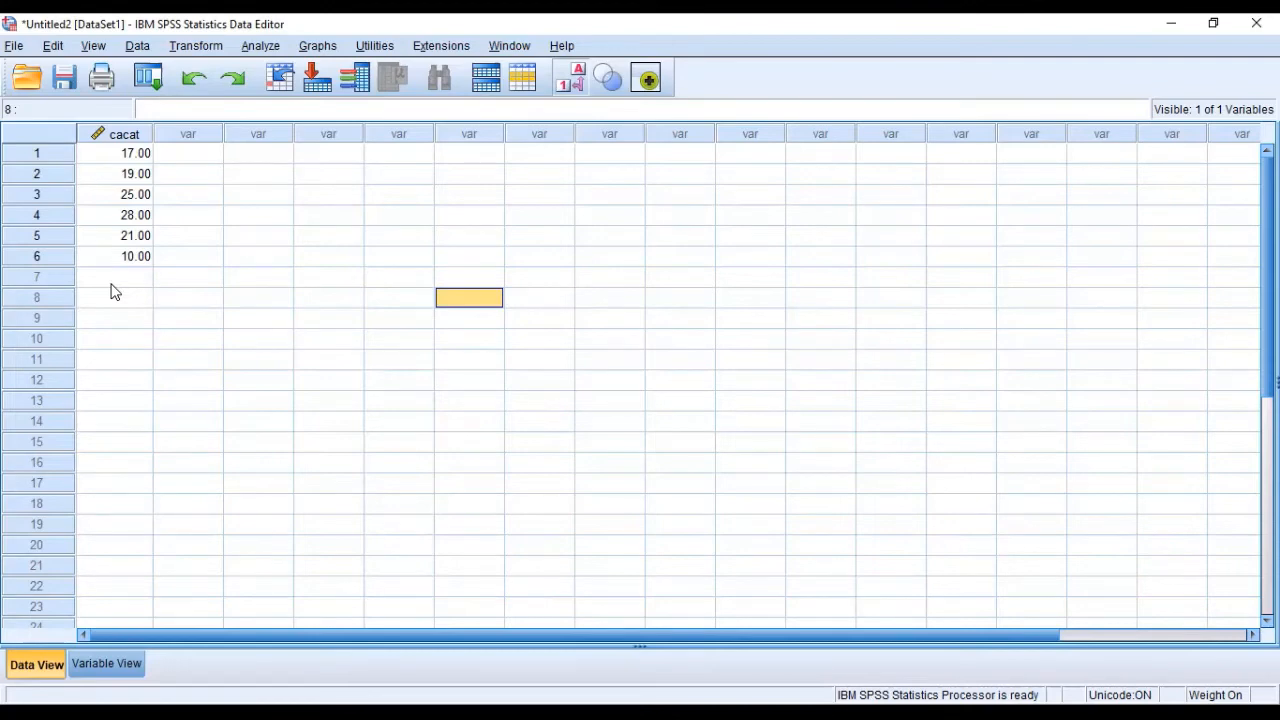
{"action": "left_click", "coordinate": [140, 46]}
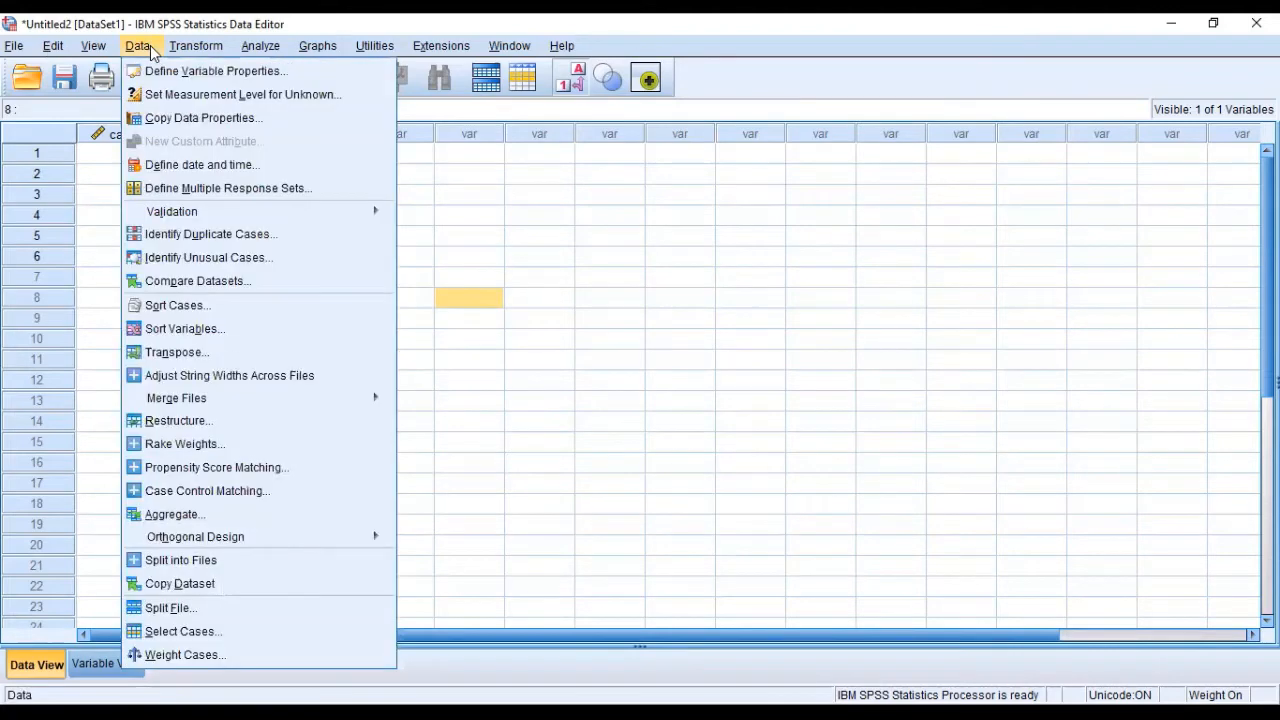
{"action": "left_click", "coordinate": [203, 656]}
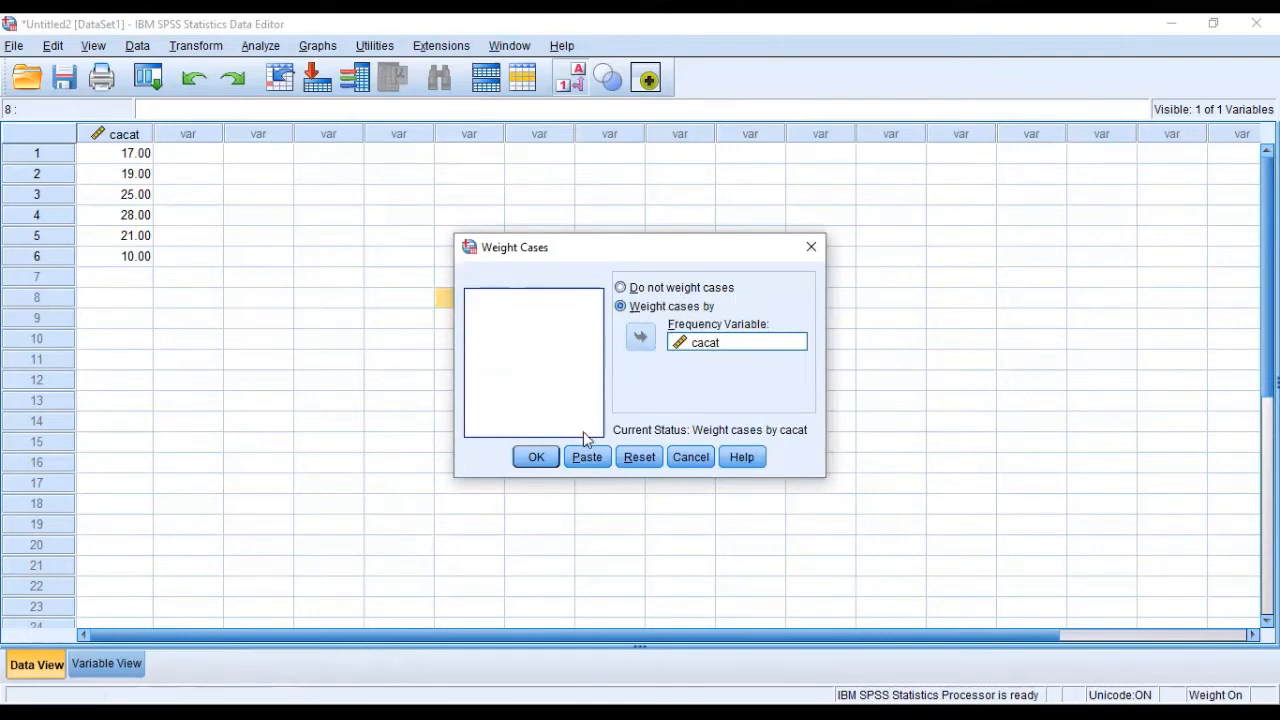
{"action": "left_click", "coordinate": [537, 458]}
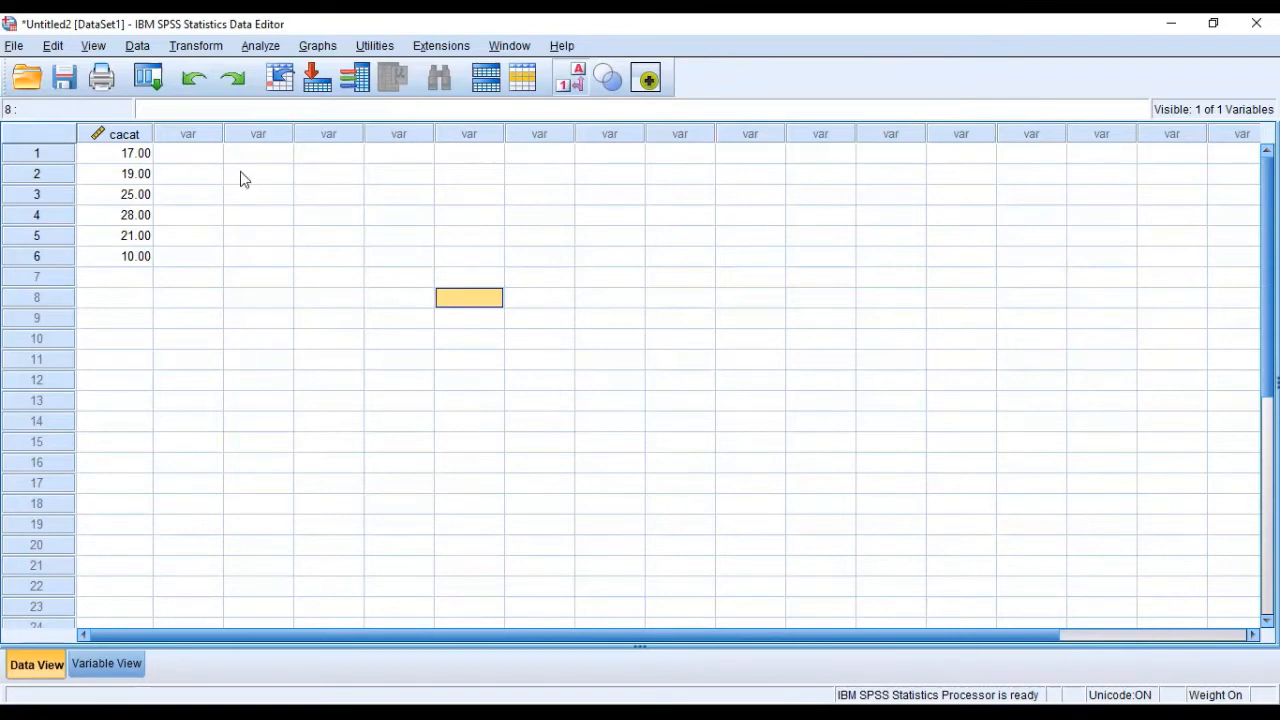
Run the legacy nonparametric Chi-square test on cacat with the expected range from the data and all categories equal
{"action": "left_click", "coordinate": [243, 48]}
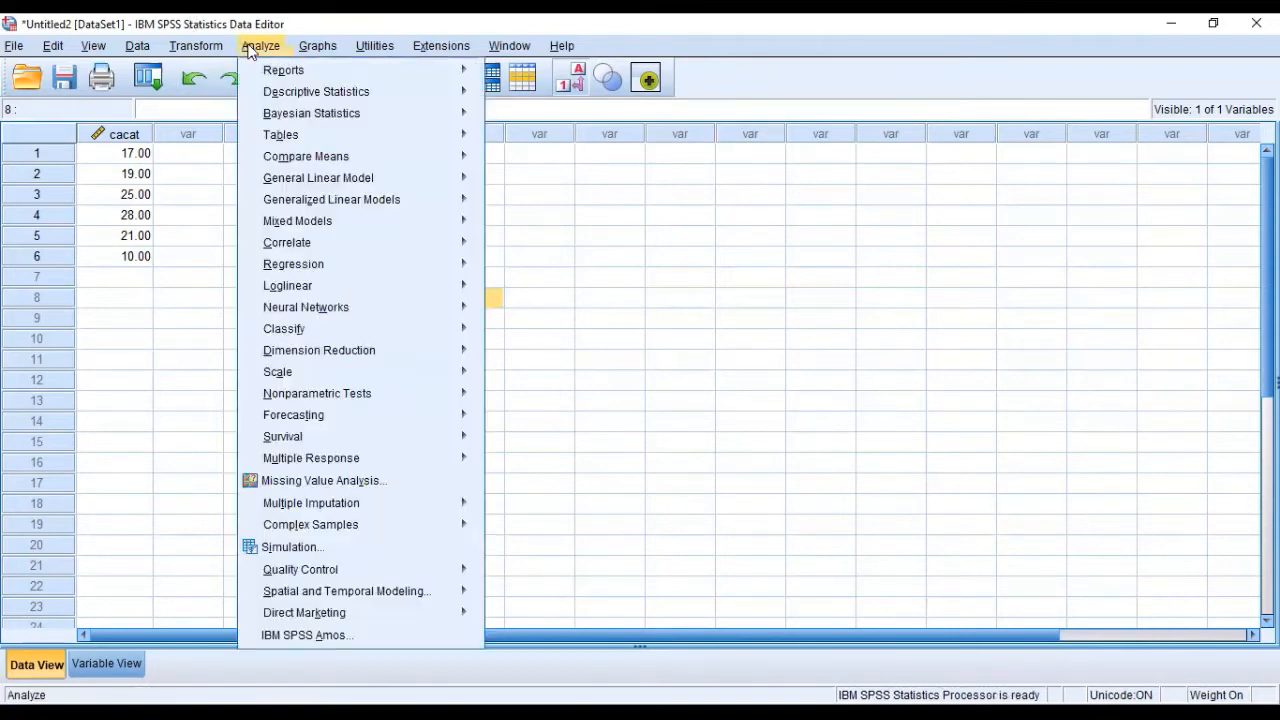
{"action": "mouse_move", "coordinate": [265, 76]}
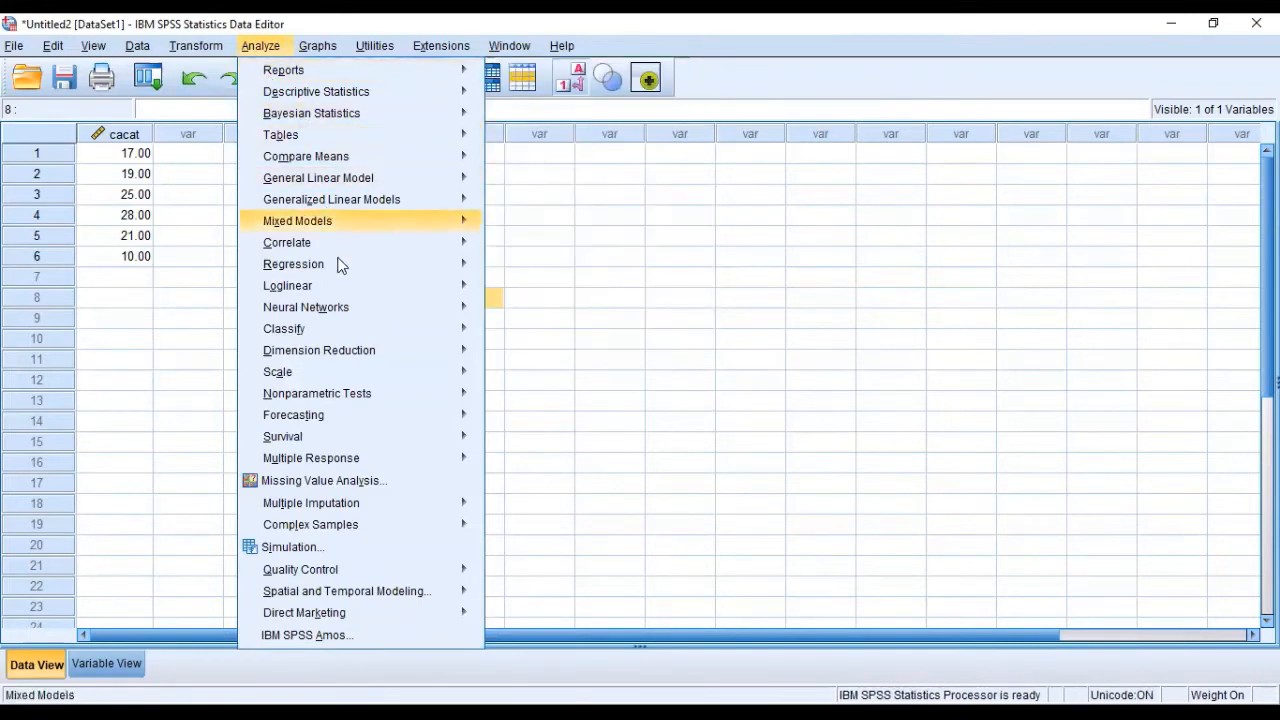
{"action": "mouse_move", "coordinate": [347, 315]}
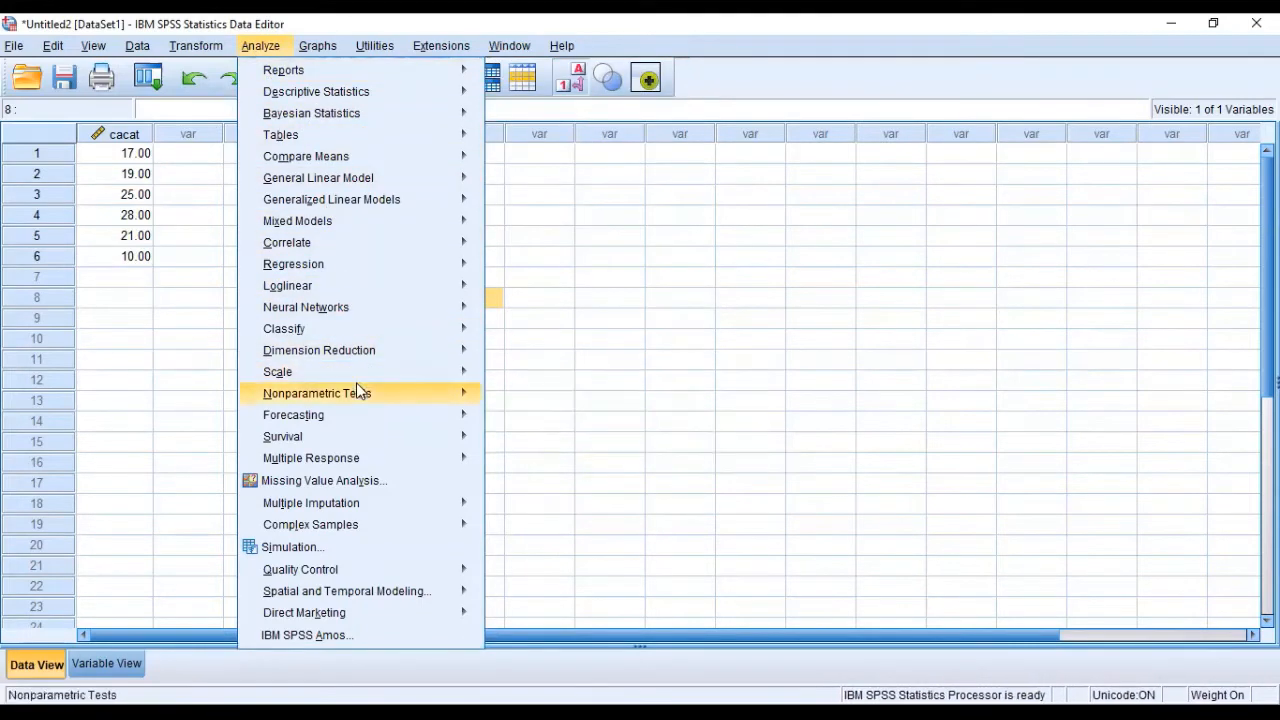
{"action": "mouse_move", "coordinate": [414, 387]}
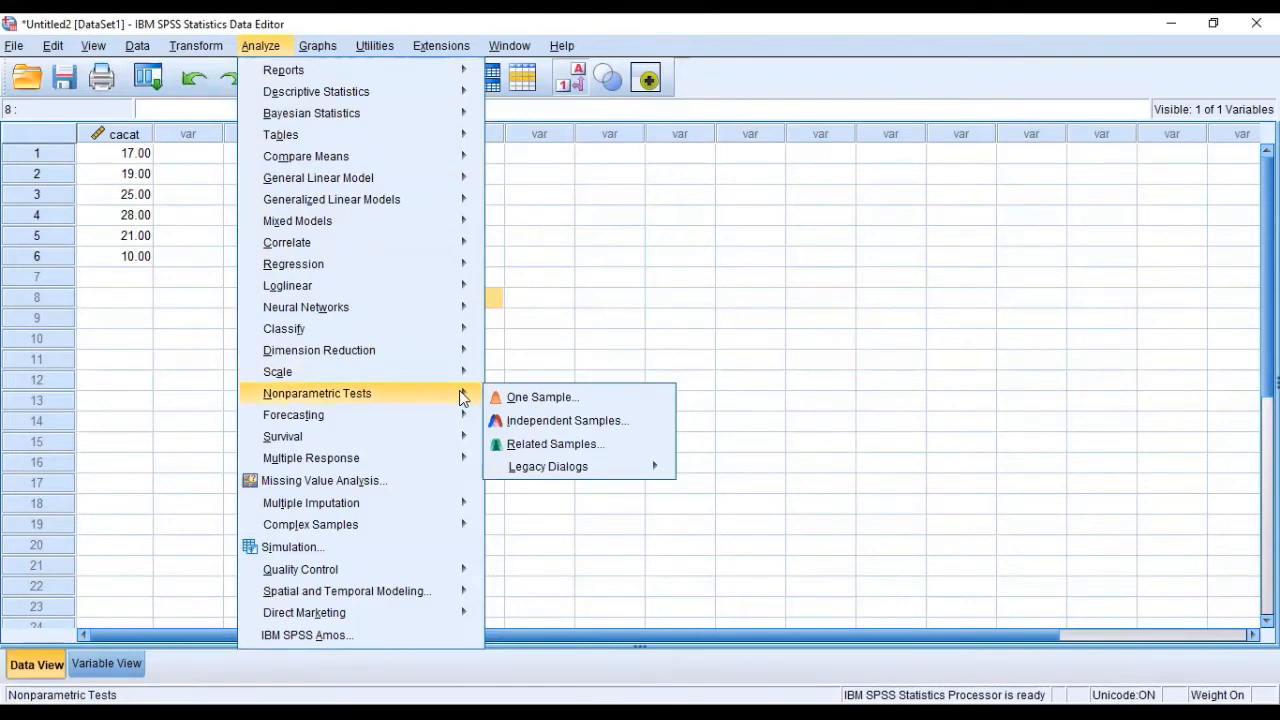
{"action": "mouse_move", "coordinate": [564, 466]}
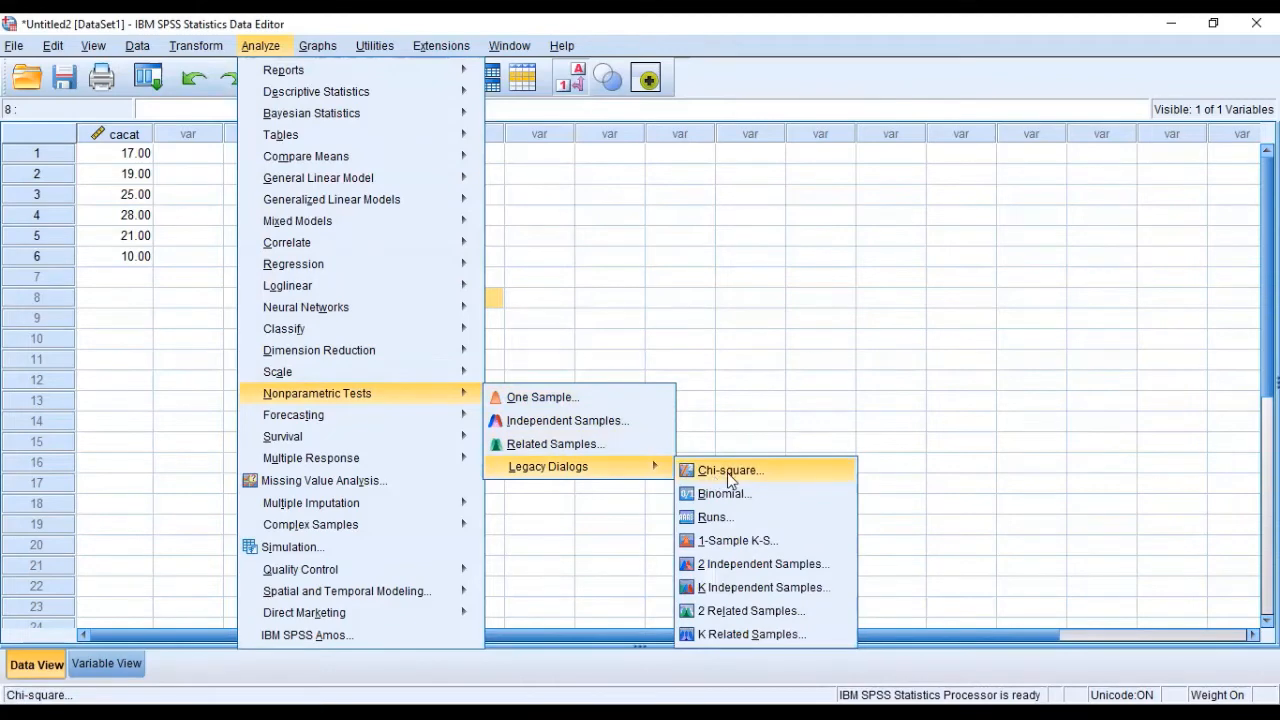
{"action": "left_click", "coordinate": [727, 471]}
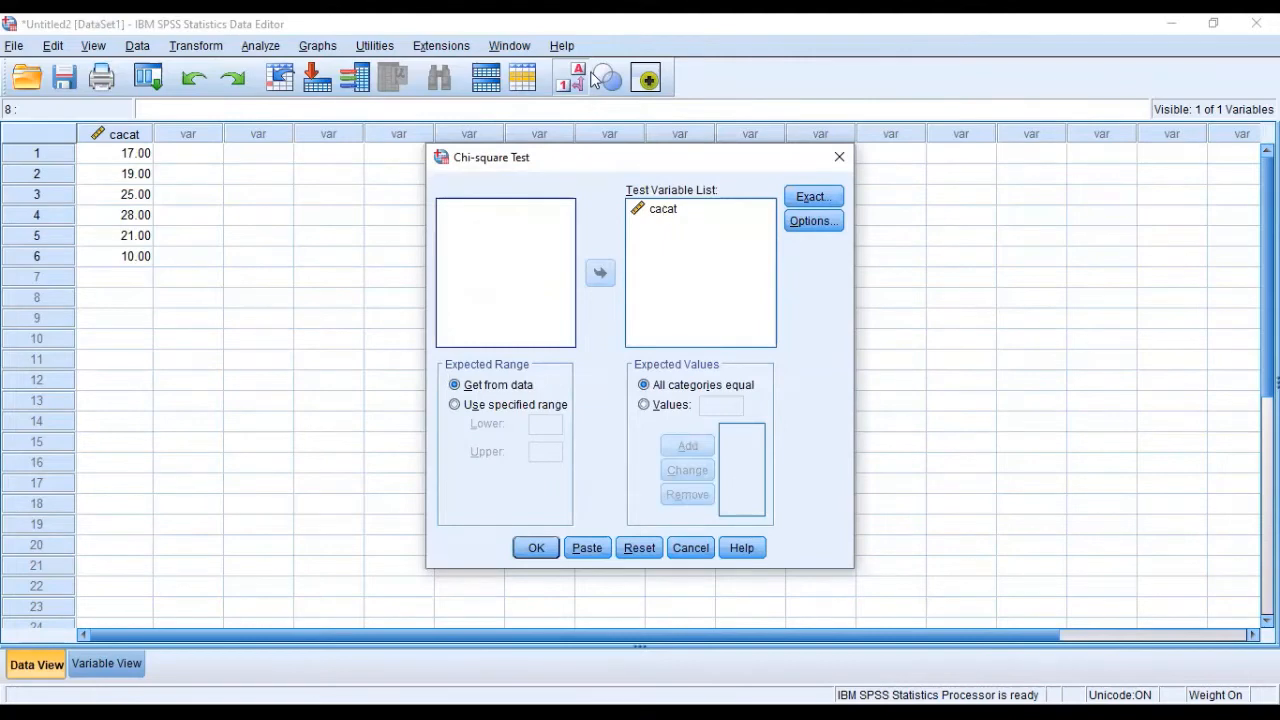
{"action": "left_click", "coordinate": [668, 212]}
{"action": "left_click", "coordinate": [600, 273]}
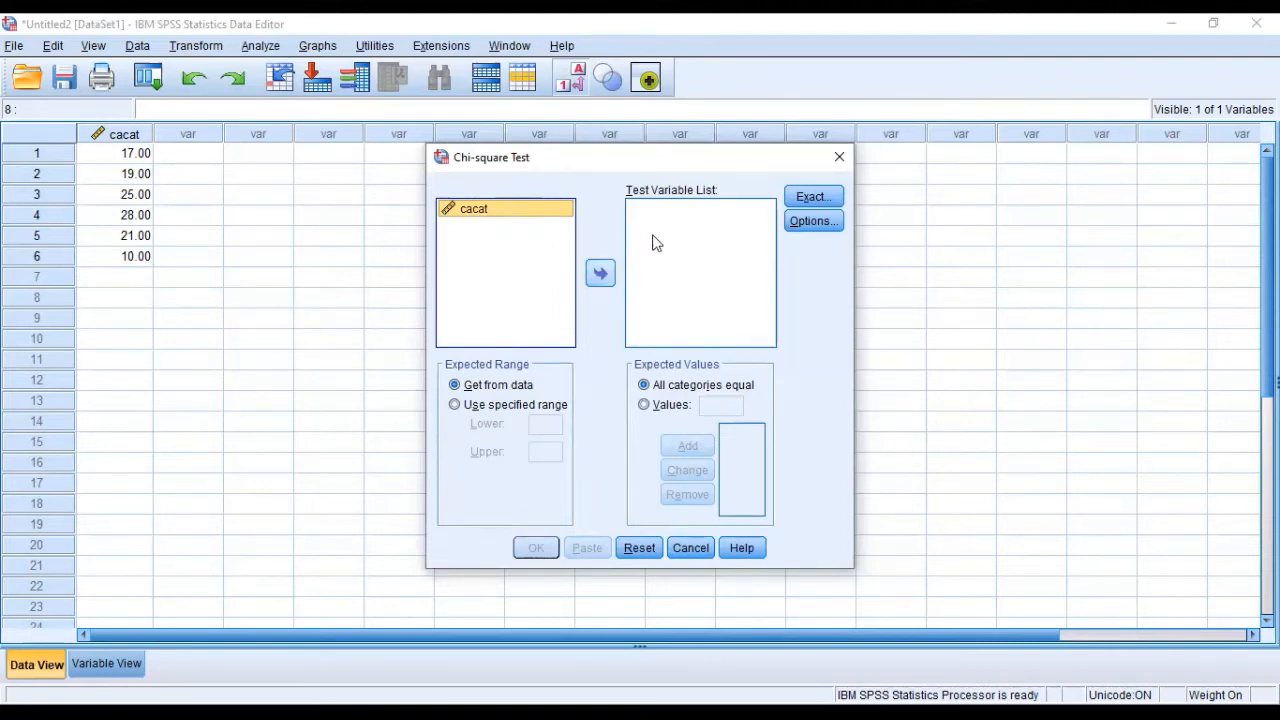
{"action": "left_click", "coordinate": [601, 274]}
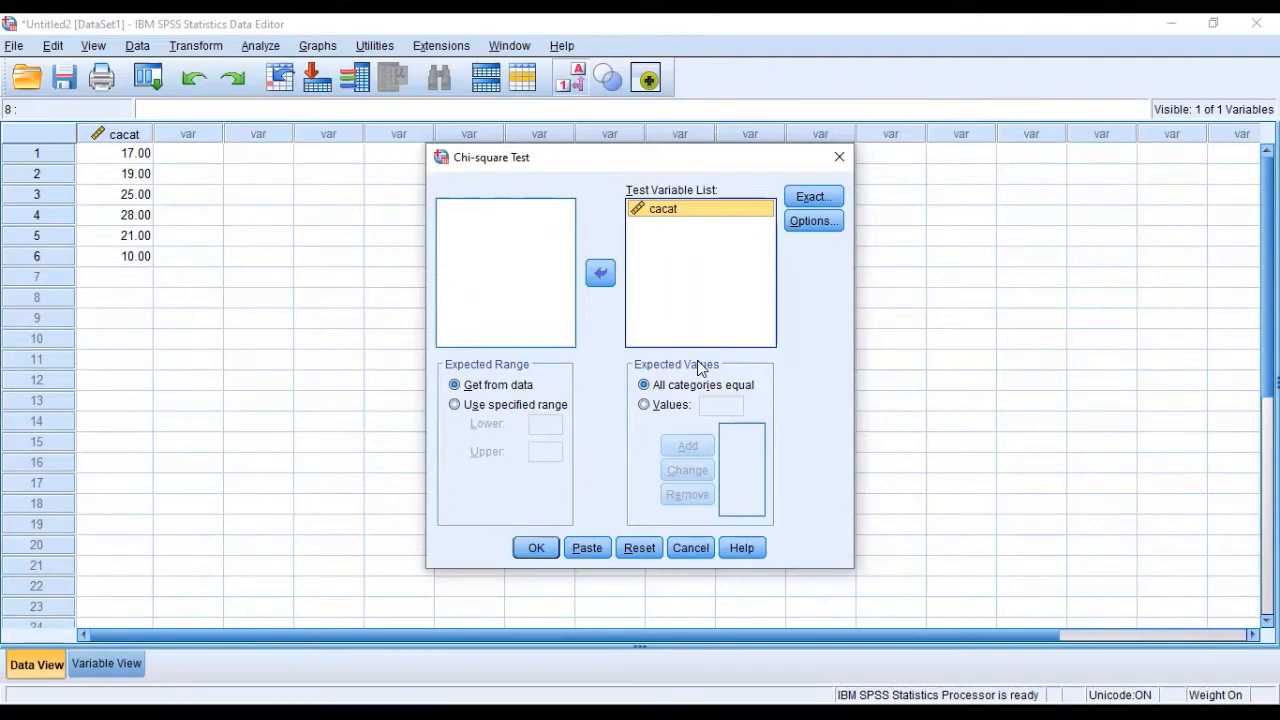
{"action": "left_click", "coordinate": [556, 551]}
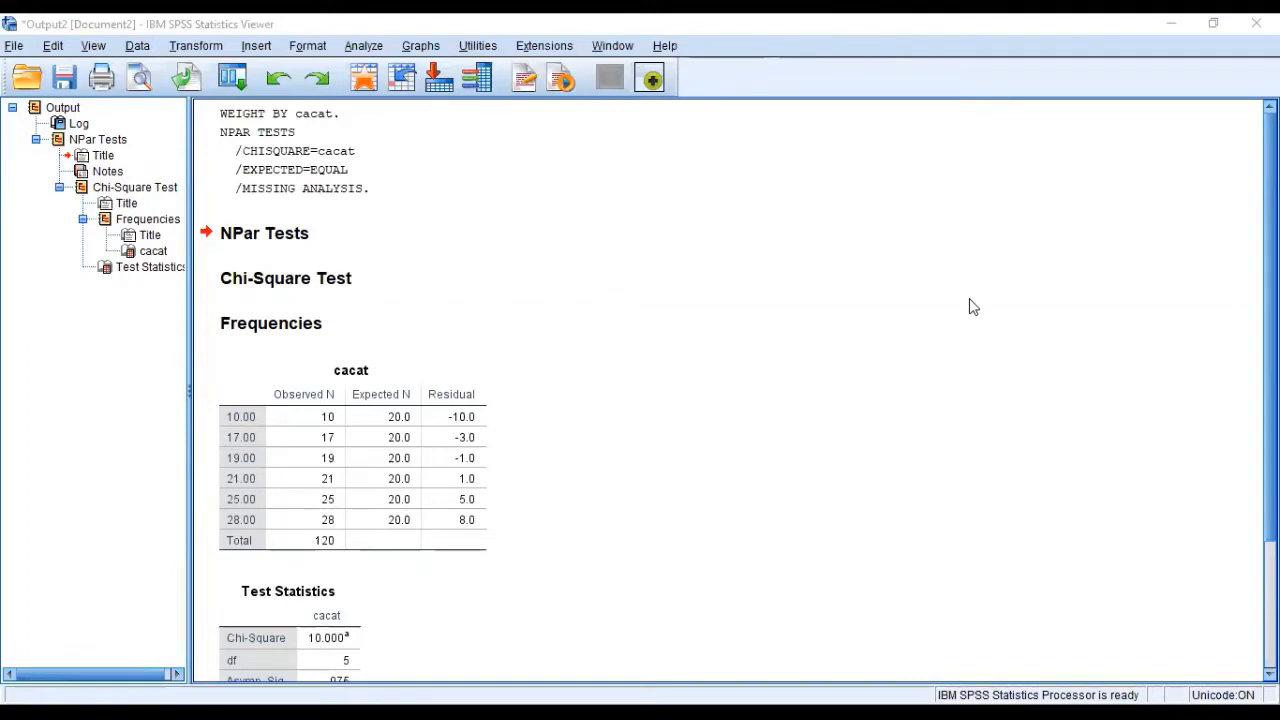
Examine the cacat frequencies table and the Test Statistics table in the chi-square output
{"action": "scroll", "coordinate": [973, 307], "scroll_direction": "down", "scroll_amount": 3}
{"action": "scroll", "coordinate": [973, 307], "scroll_direction": "up", "scroll_amount": 3}
{"action": "scroll", "coordinate": [973, 307], "scroll_direction": "down", "scroll_amount": 3}
{"action": "left_click", "coordinate": [310, 303]}
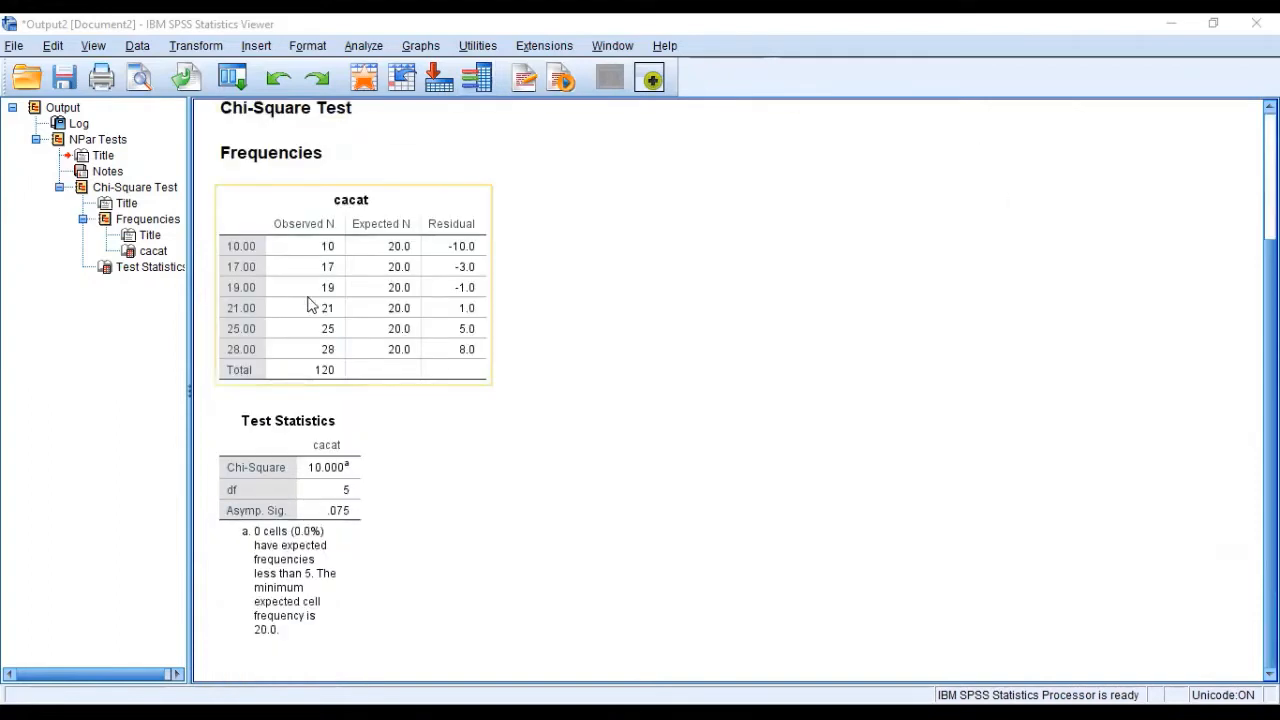
{"action": "left_click", "coordinate": [250, 480]}
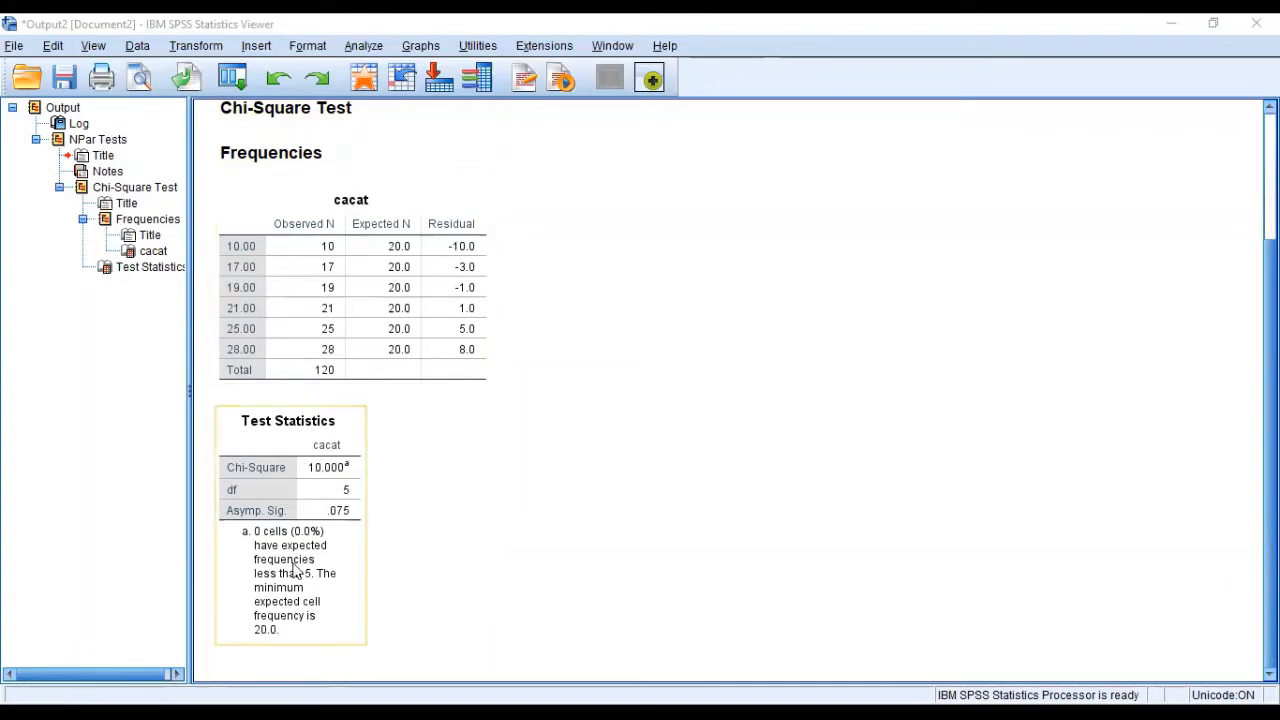
{"action": "left_click", "coordinate": [386, 526]}
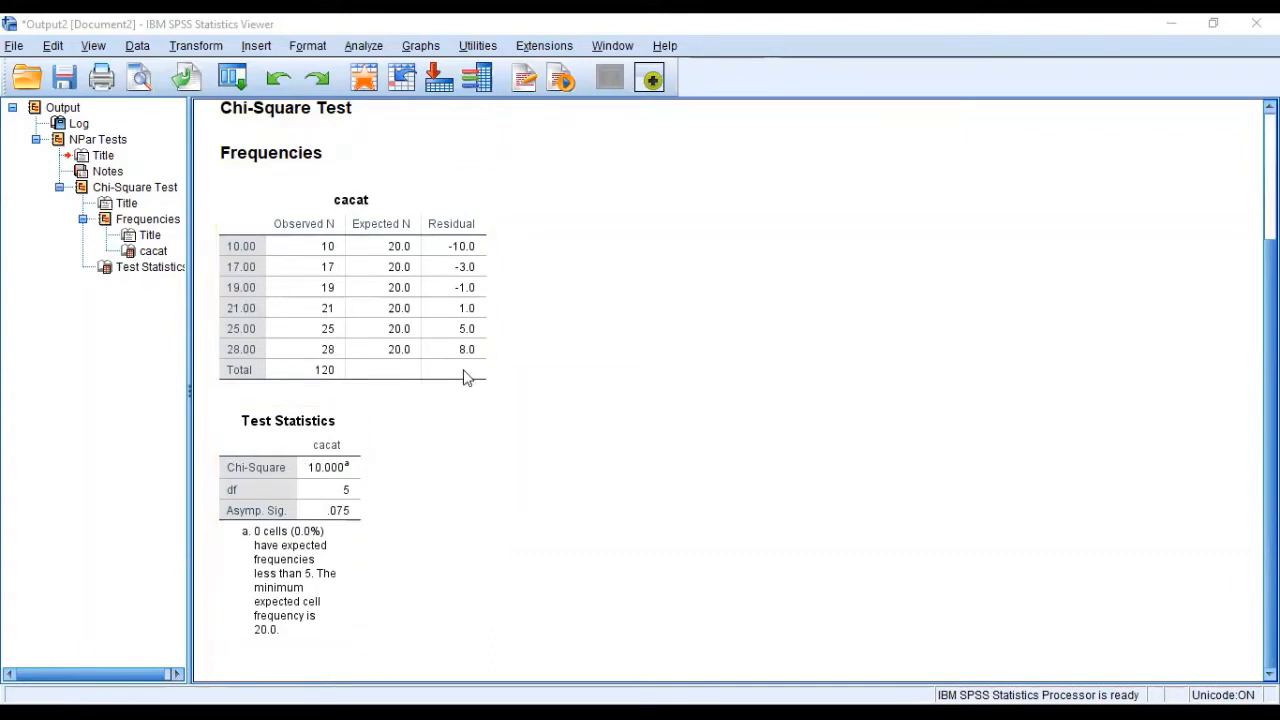
{"action": "left_click", "coordinate": [480, 292]}
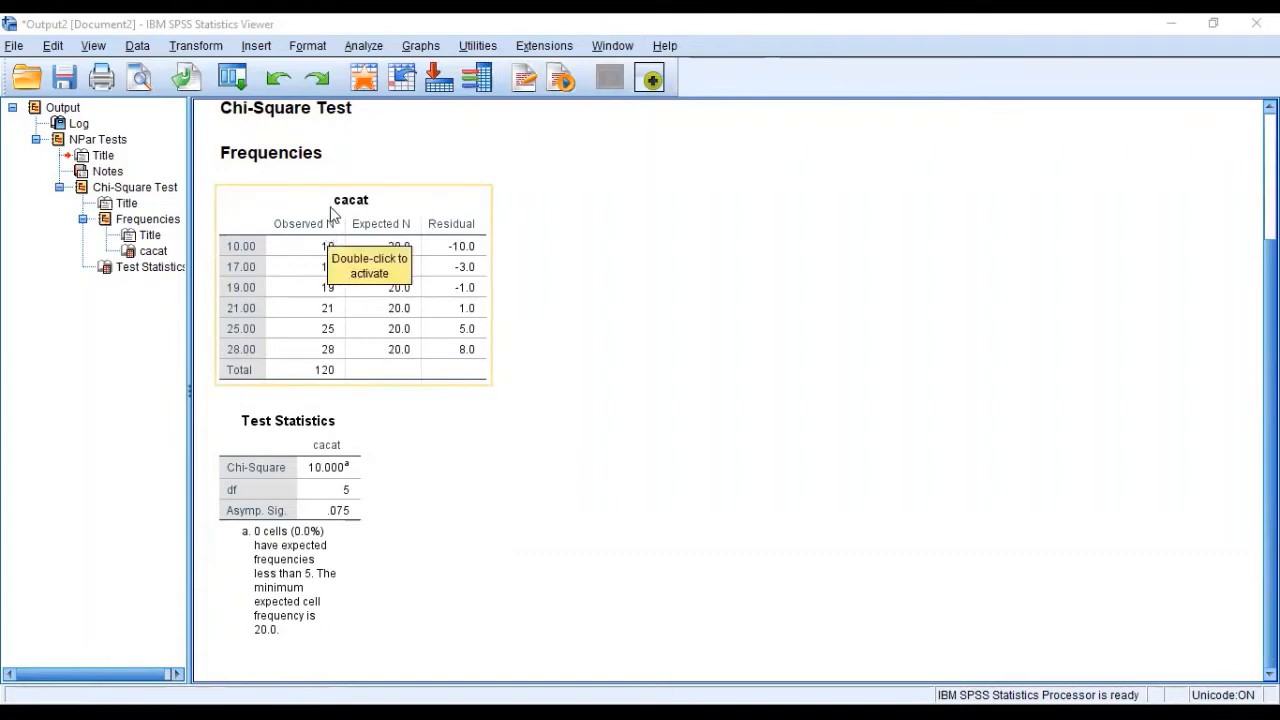
{"action": "left_click", "coordinate": [557, 334]}
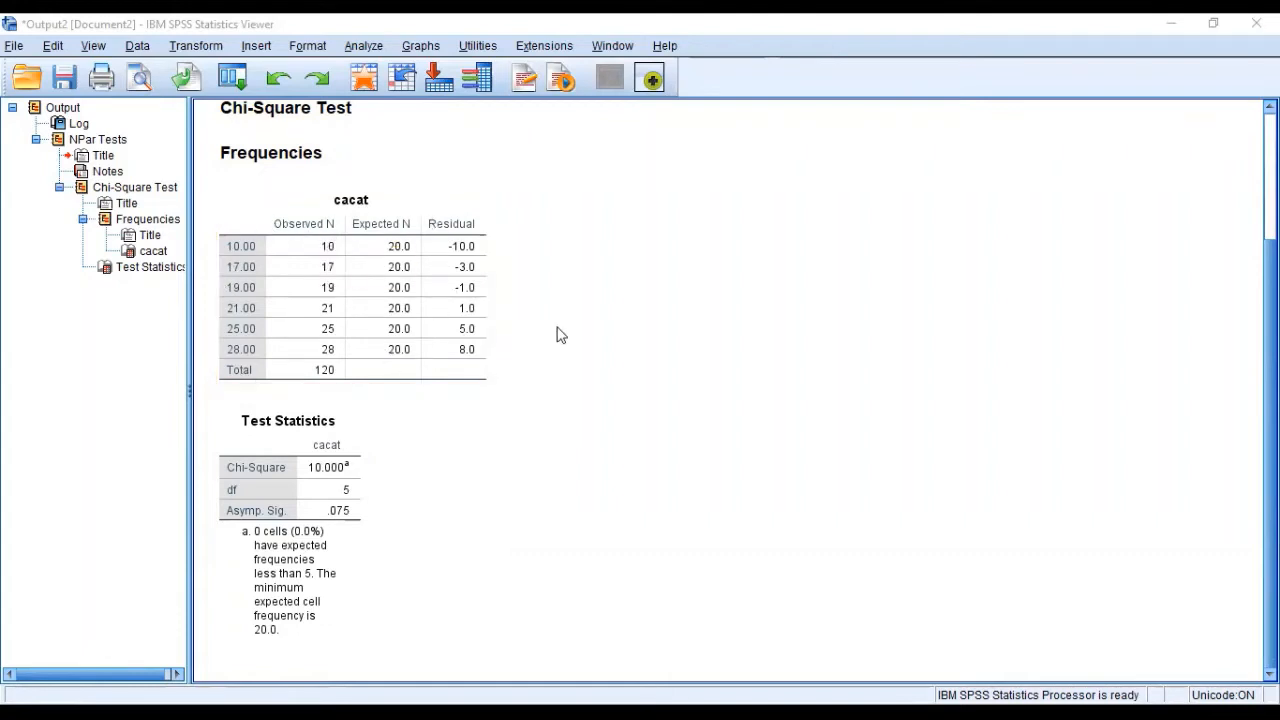
Mark the observed total, expected counts, residuals and test statistics in the chi-square output with the pen, and clear the marks
{"action": "left_click", "coordinate": [622, 163]}
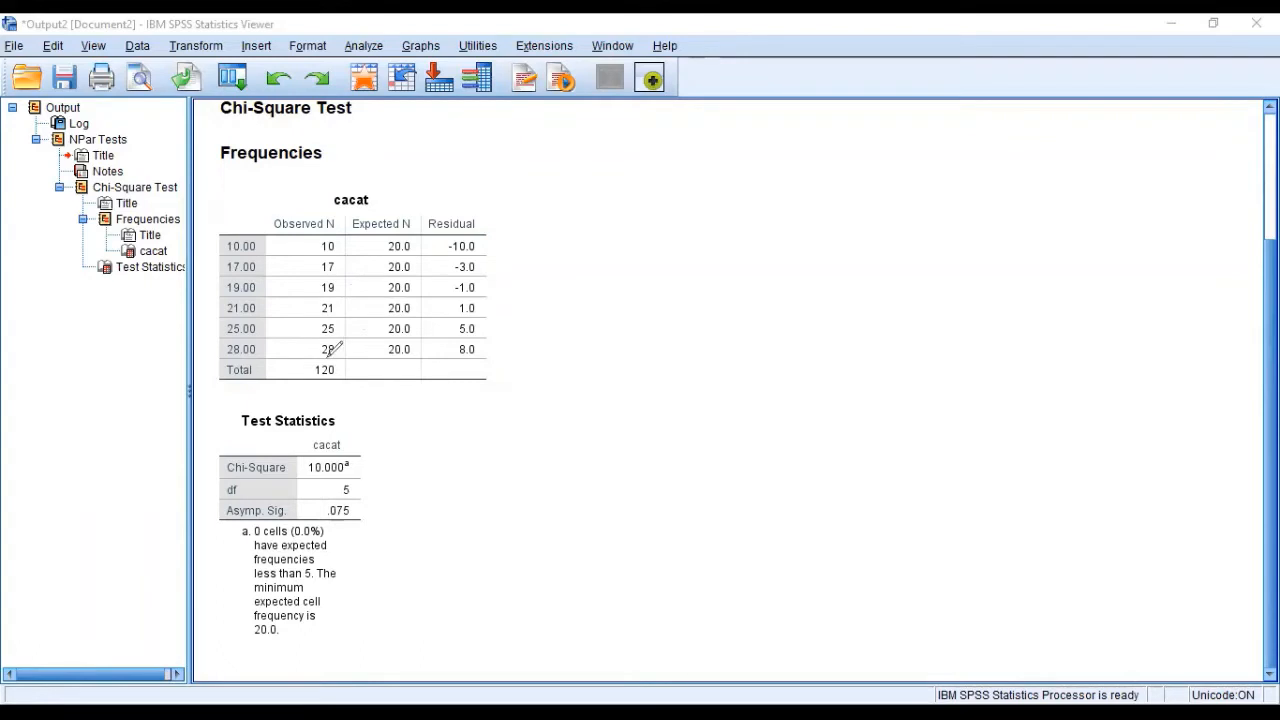
{"action": "mouse_move", "coordinate": [322, 357]}
{"action": "left_mouse_down"}
{"action": "mouse_move", "coordinate": [316, 383]}
{"action": "mouse_move", "coordinate": [343, 376]}
{"action": "mouse_move", "coordinate": [347, 362]}
{"action": "mouse_move", "coordinate": [328, 356]}
{"action": "left_mouse_up"}
{"action": "left_click_drag", "start_coordinate": [392, 364], "coordinate": [410, 357]}
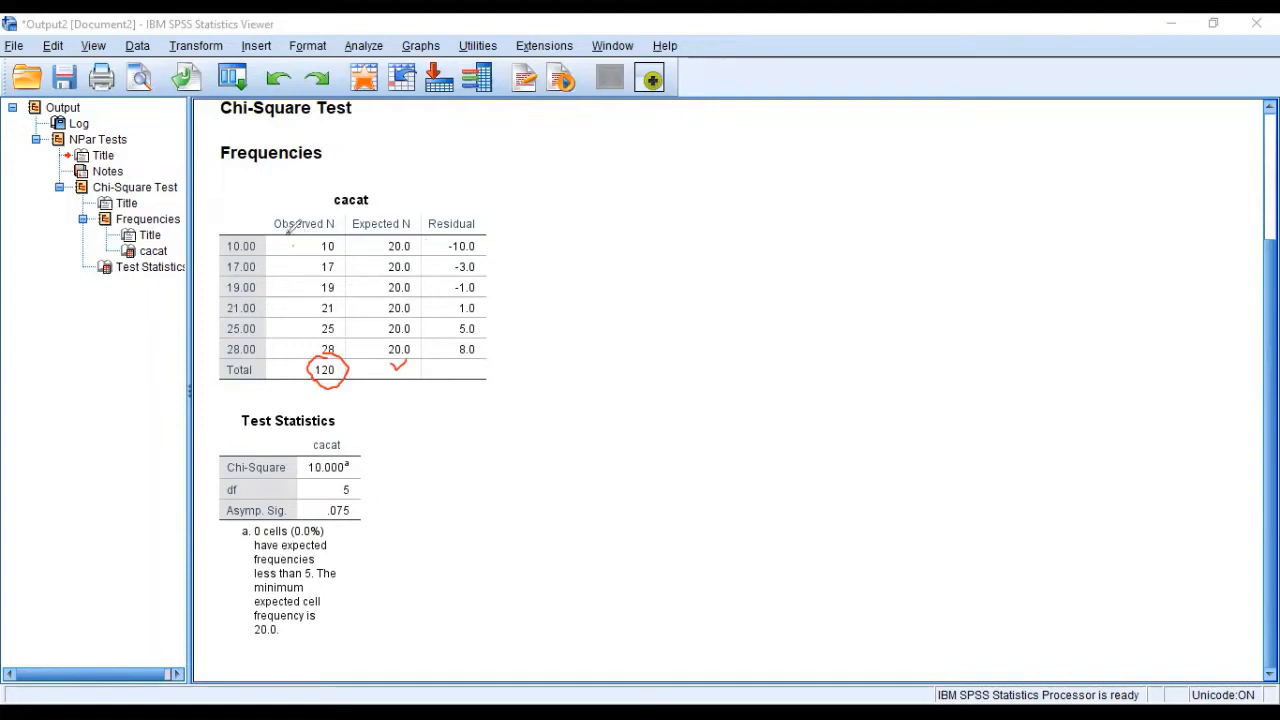
{"action": "left_click_drag", "start_coordinate": [277, 232], "coordinate": [337, 231]}
{"action": "left_click_drag", "start_coordinate": [483, 222], "coordinate": [498, 214]}
{"action": "left_click", "coordinate": [492, 245]}
{"action": "left_click_drag", "start_coordinate": [494, 266], "coordinate": [502, 266]}
{"action": "left_click_drag", "start_coordinate": [367, 466], "coordinate": [373, 458]}
{"action": "left_click_drag", "start_coordinate": [369, 491], "coordinate": [377, 492]}
{"action": "left_click_drag", "start_coordinate": [369, 511], "coordinate": [381, 511]}
{"action": "left_click", "coordinate": [989, 90]}
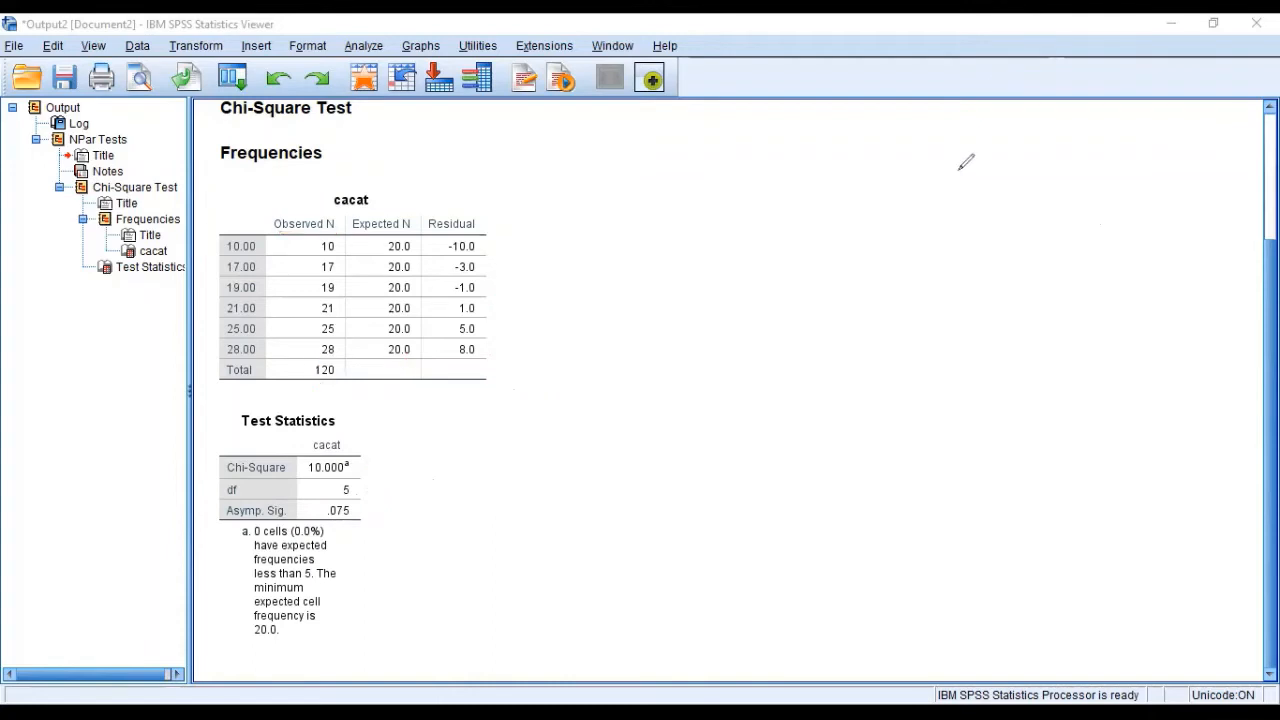
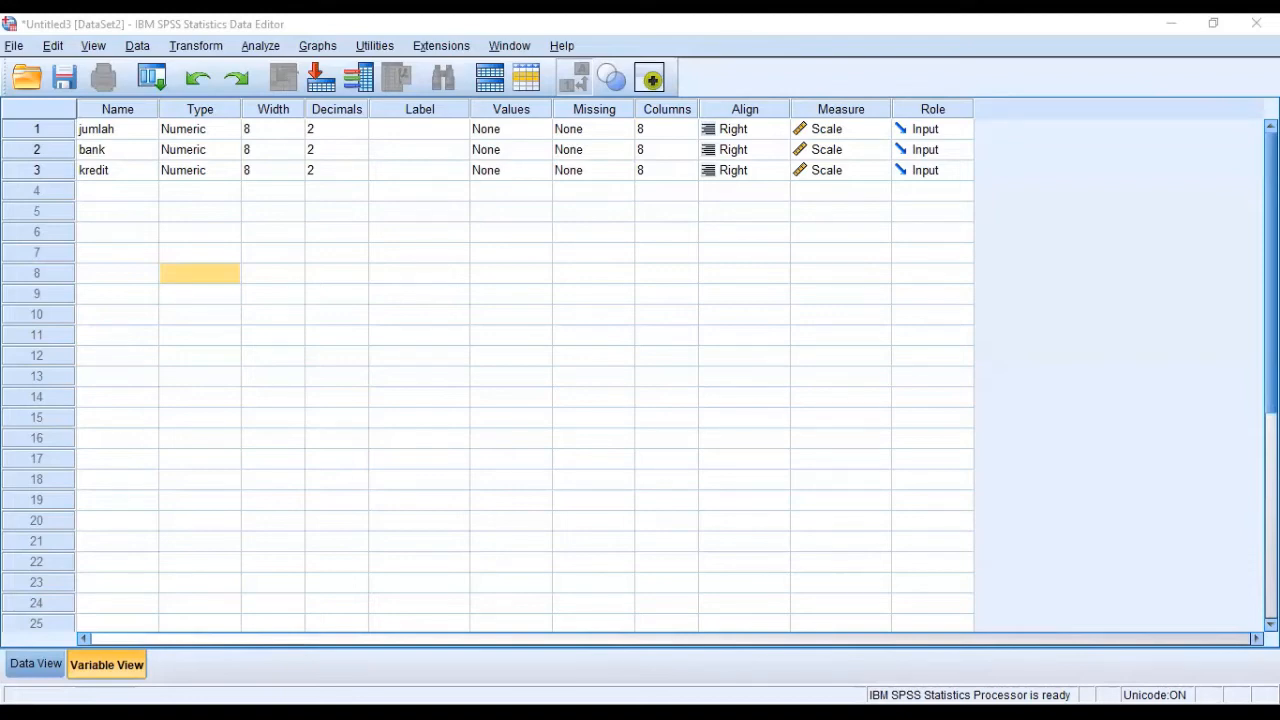
Add the value labels 1 = BUP and 2 = BUS to the bank variable
{"action": "left_click", "coordinate": [530, 150]}
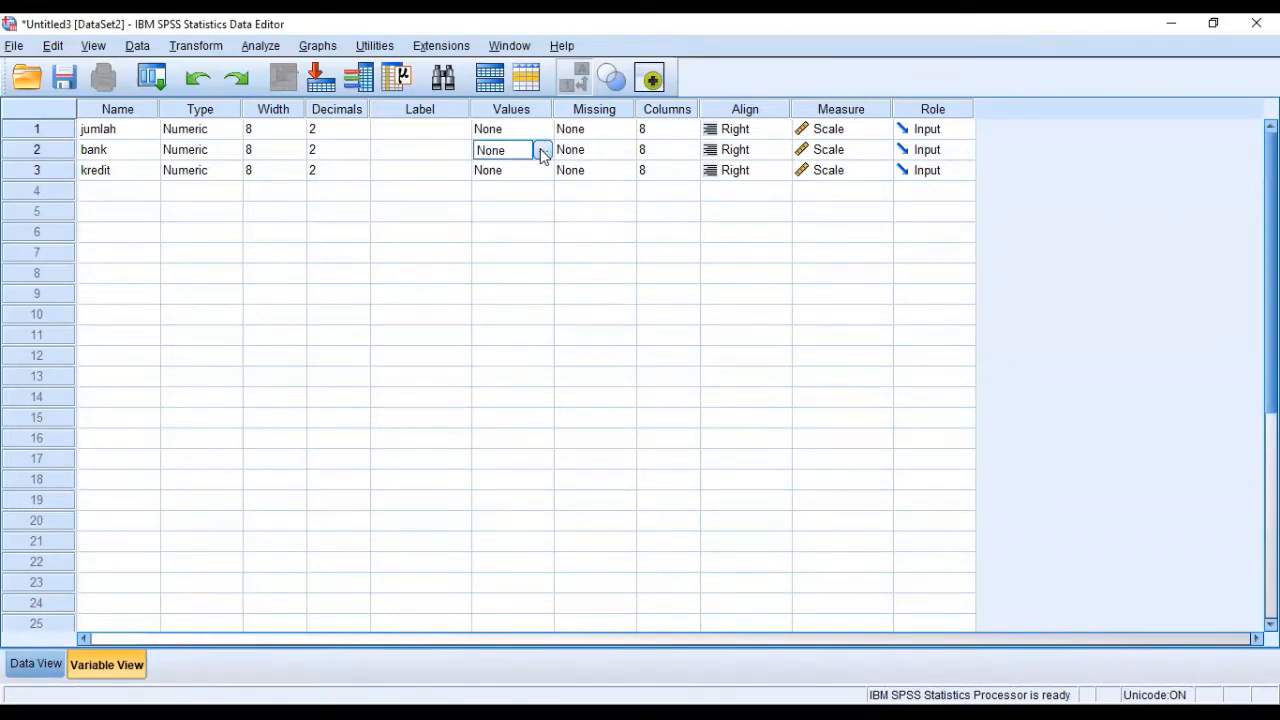
{"action": "left_click", "coordinate": [542, 151]}
{"action": "type", "text": "1"}
{"action": "left_click", "coordinate": [526, 316]}
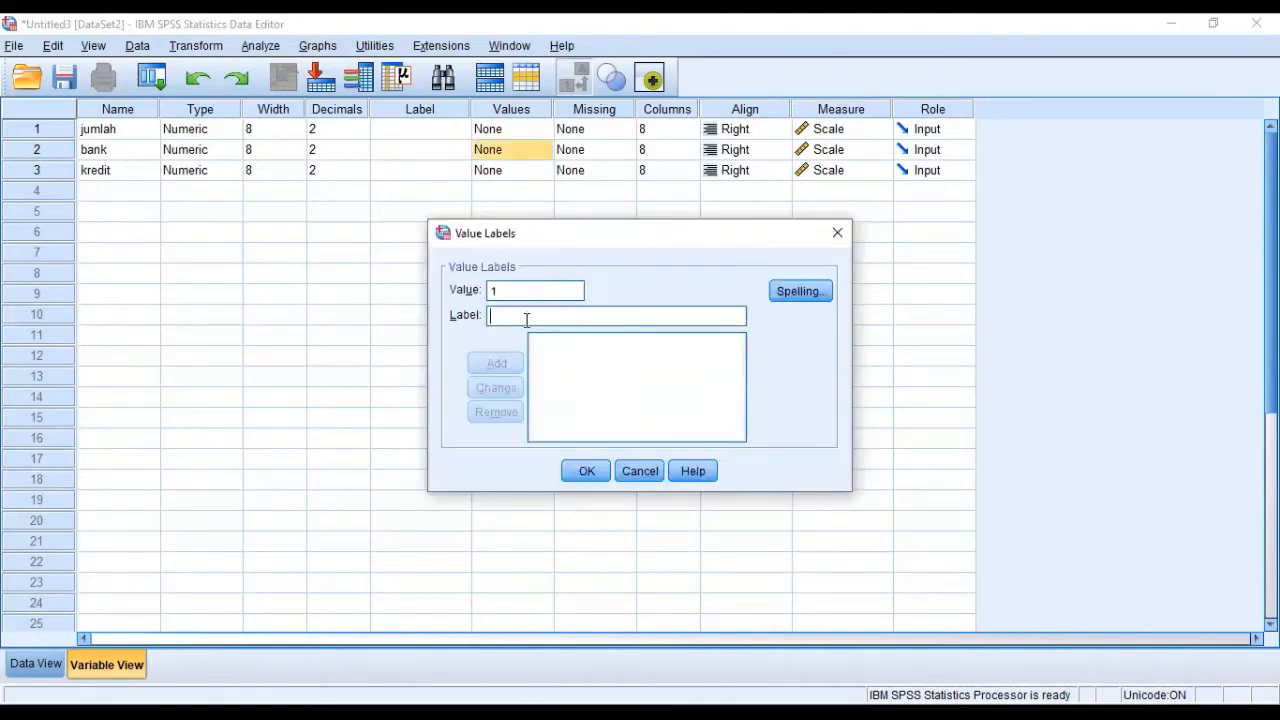
{"action": "type", "text": "BUP"}
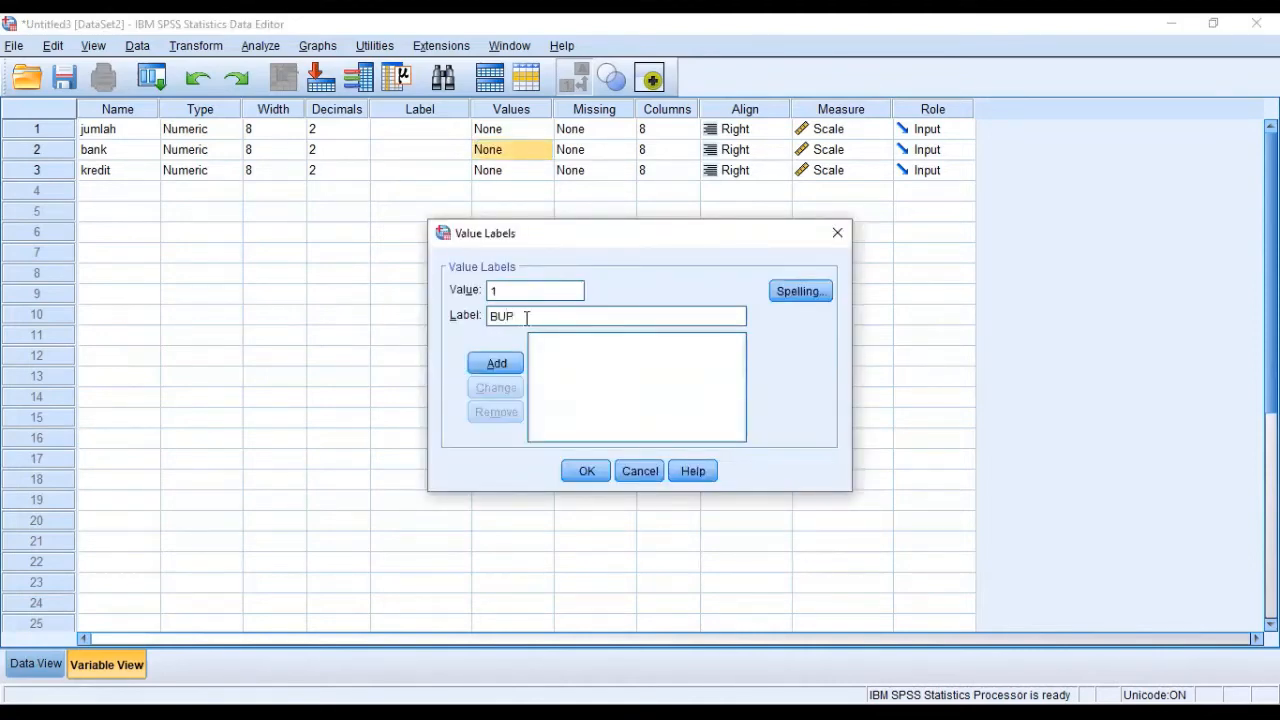
{"action": "left_click", "coordinate": [493, 362]}
{"action": "type", "text": "2"}
{"action": "left_click", "coordinate": [498, 322]}
{"action": "type", "text": "BUS"}
{"action": "left_click", "coordinate": [496, 363]}
Add the value label 3 = BPR to the bank variable and apply its labels
{"action": "type", "text": "3"}
{"action": "key", "text": "Tab"}
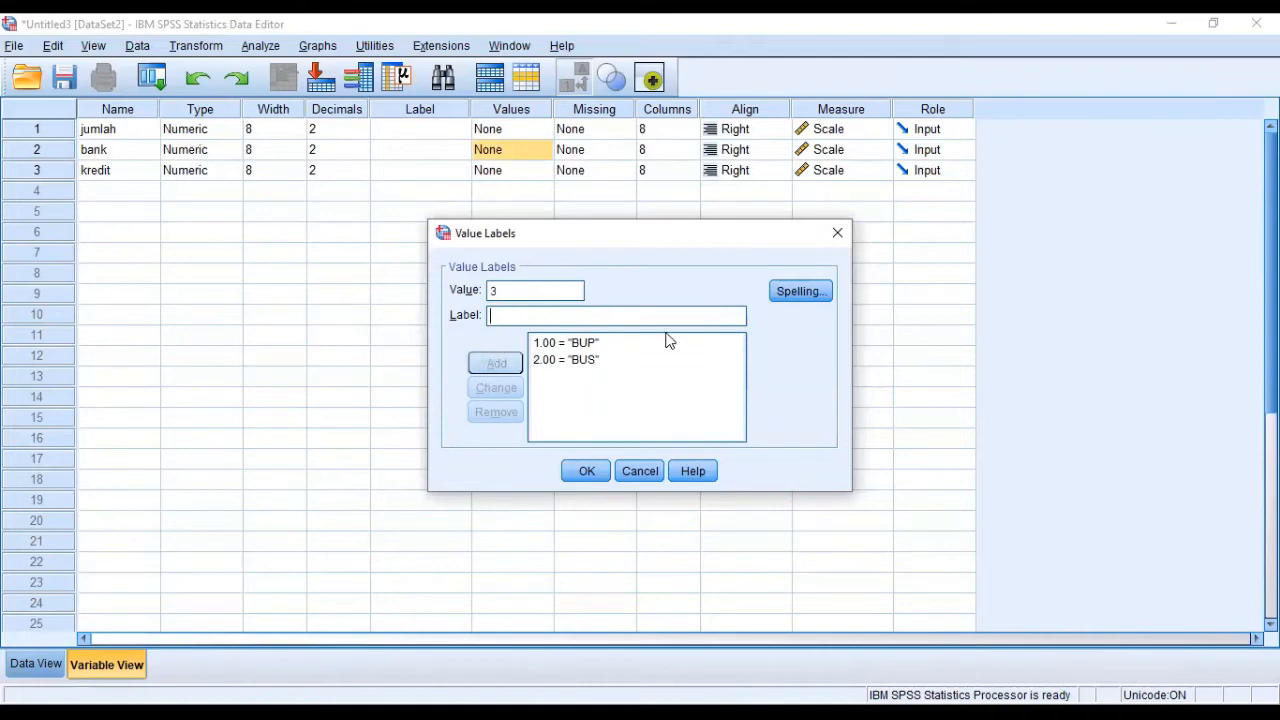
{"action": "type", "text": "BPR"}
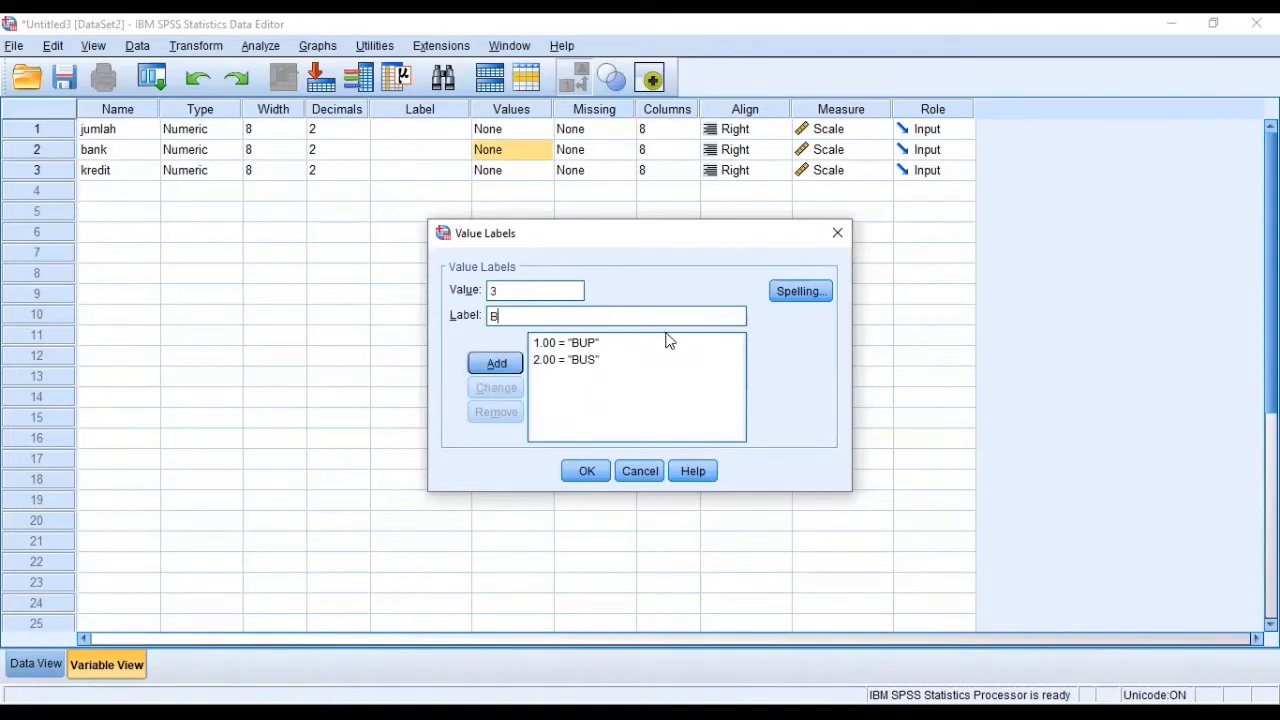
{"action": "left_click", "coordinate": [518, 369]}
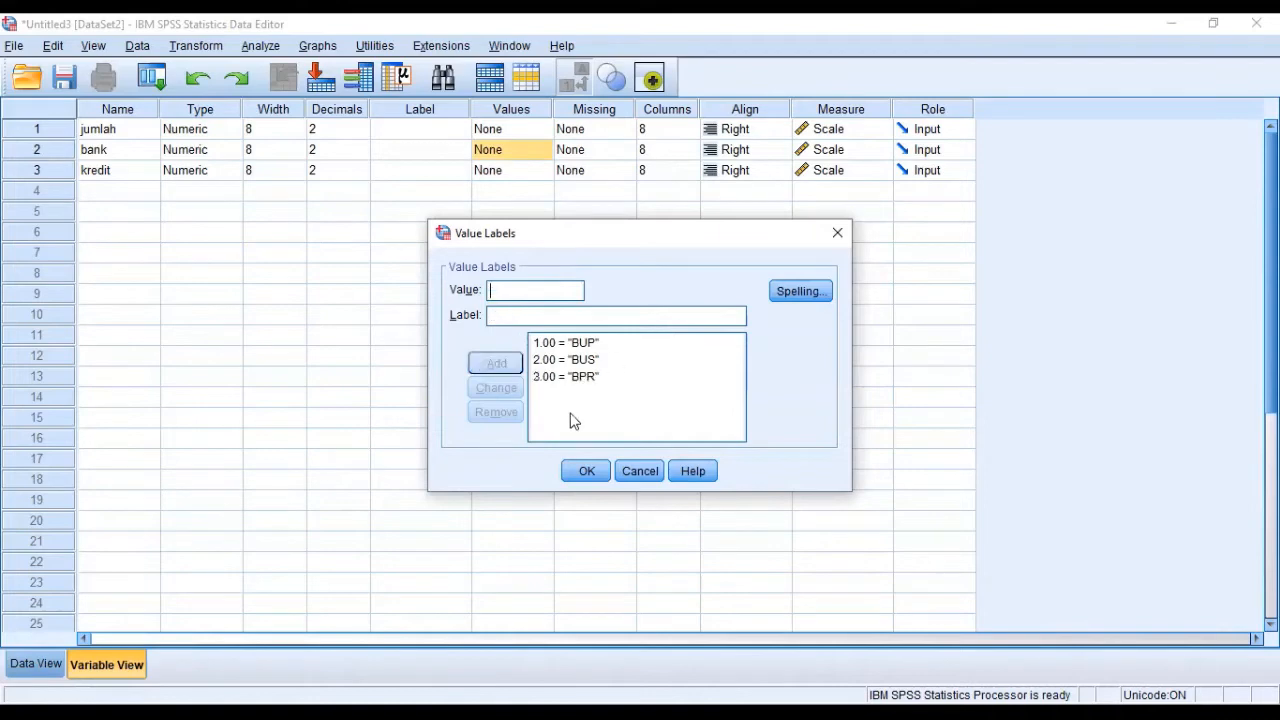
{"action": "left_click", "coordinate": [586, 471]}
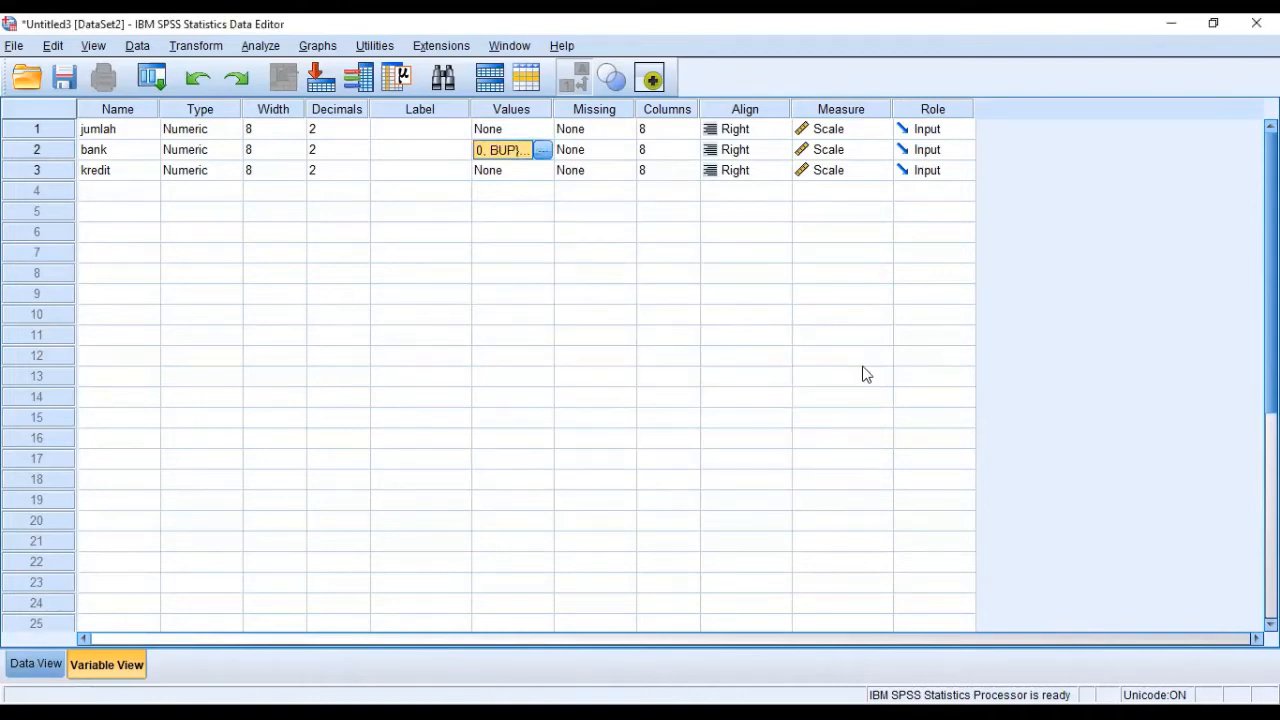
Define the value labels 1 = macet and 2 = tidak macet for the kredit variable
{"action": "left_click", "coordinate": [521, 170]}
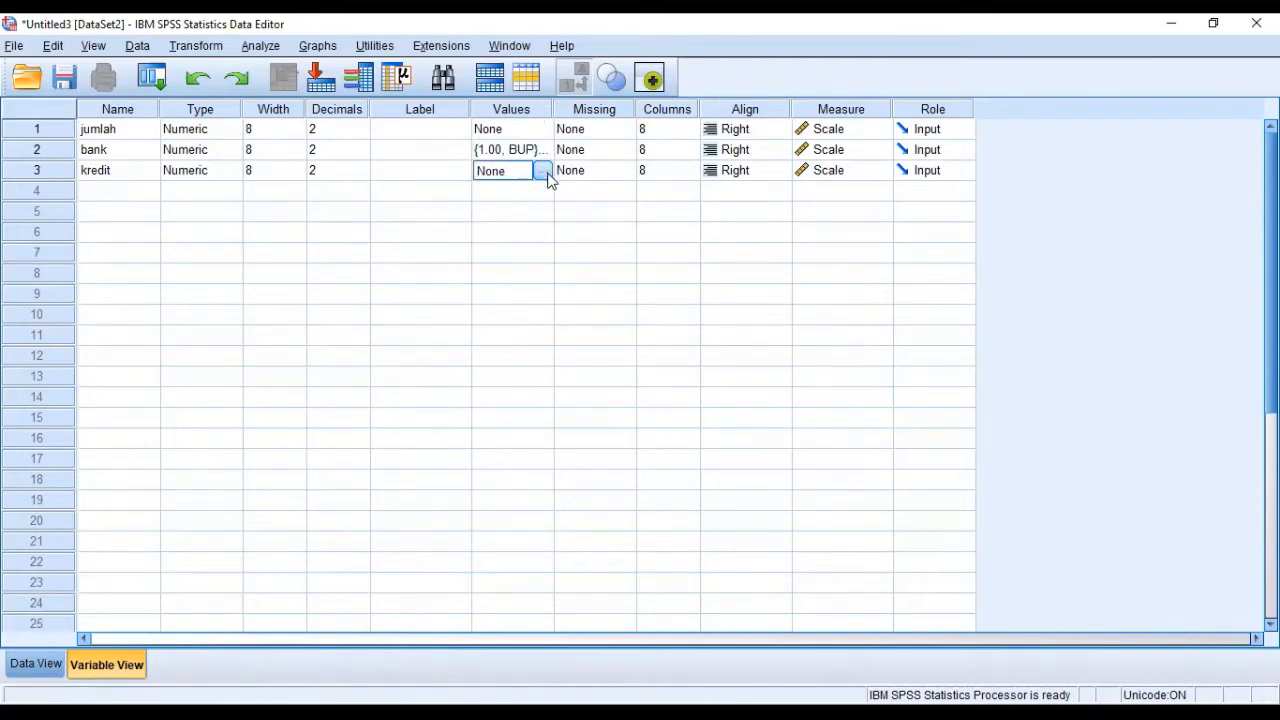
{"action": "left_click", "coordinate": [543, 172]}
{"action": "type", "text": "1"}
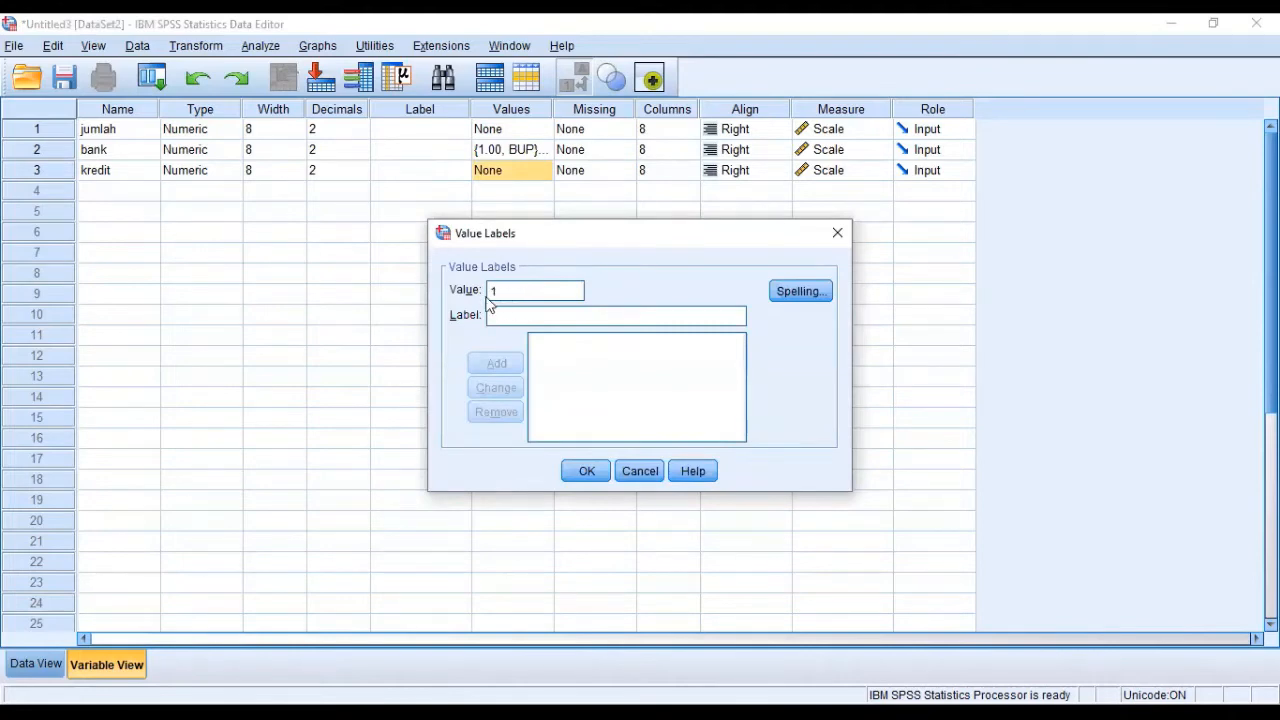
{"action": "left_click", "coordinate": [535, 317]}
{"action": "type", "text": "macet"}
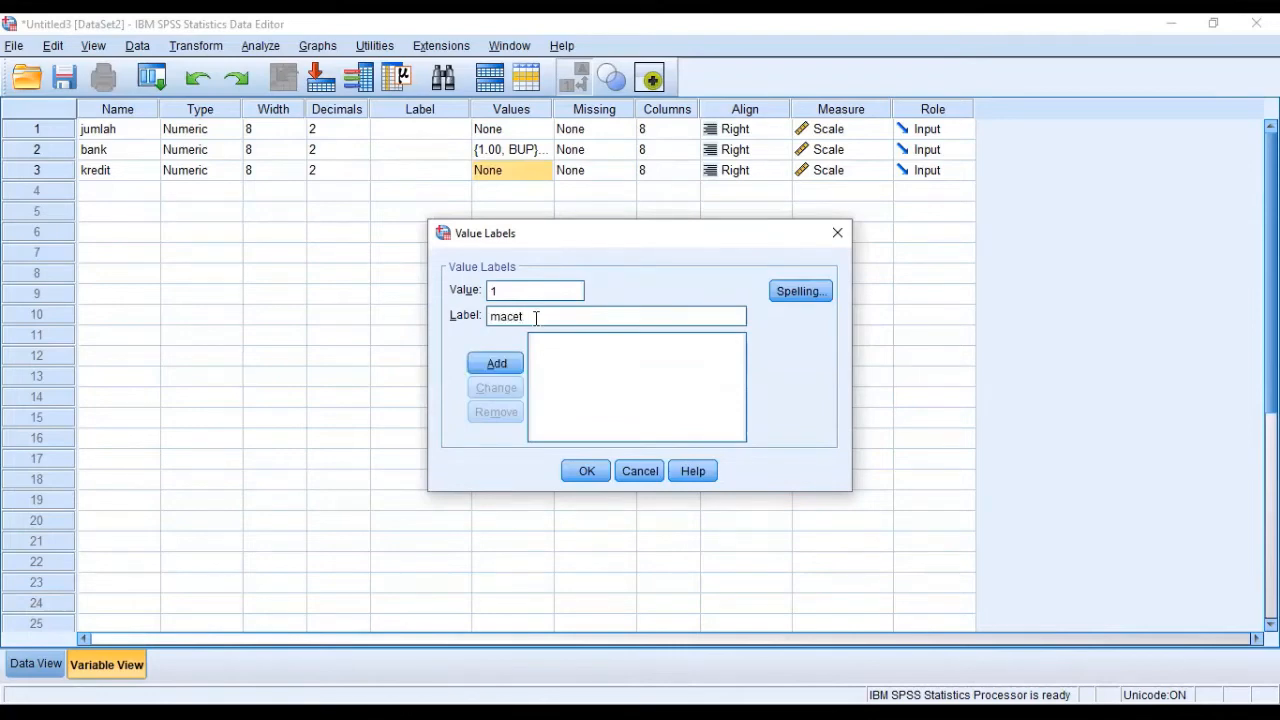
{"action": "left_click", "coordinate": [502, 362]}
{"action": "type", "text": "2"}
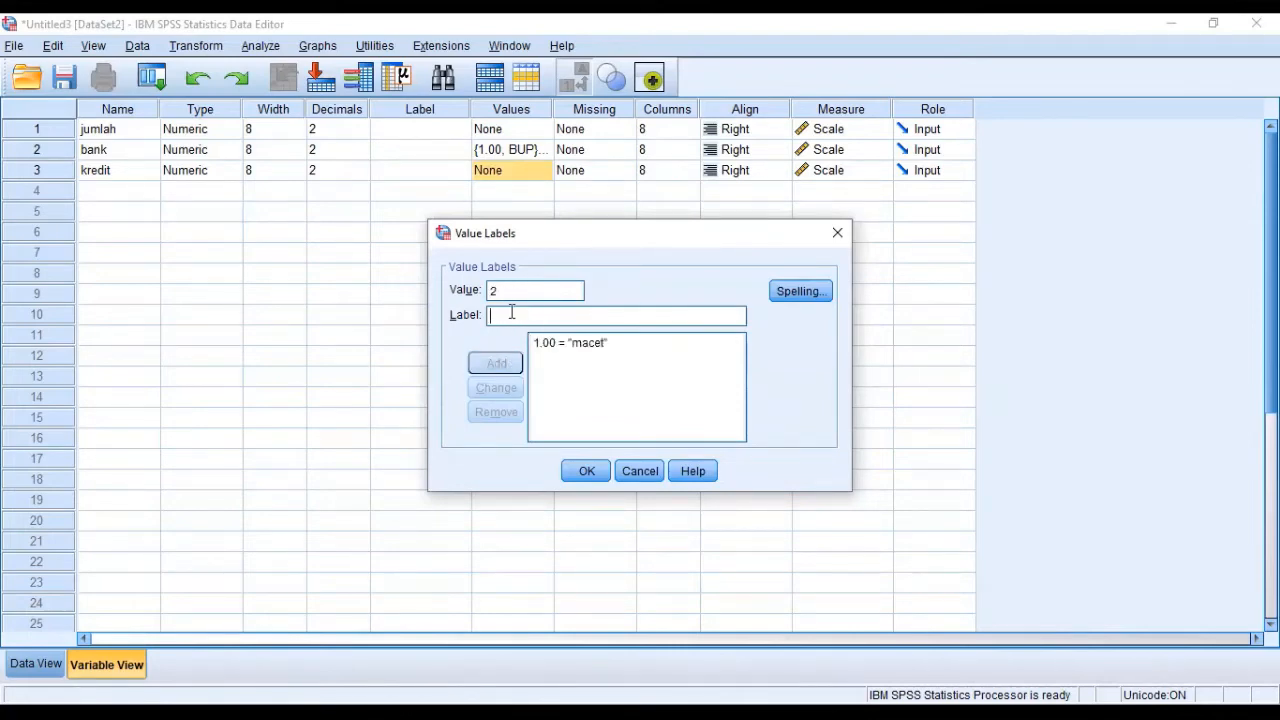
{"action": "type", "text": "tidak macet"}
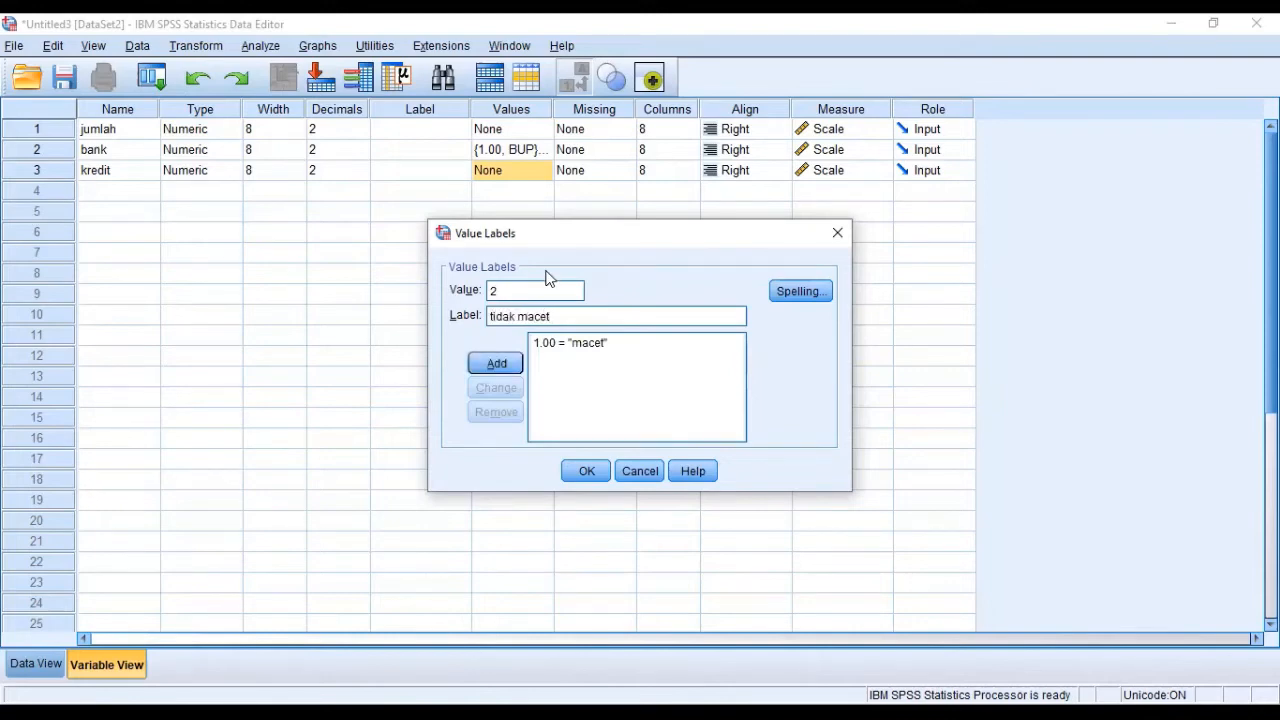
{"action": "left_click", "coordinate": [510, 366]}
{"action": "left_click", "coordinate": [600, 476]}
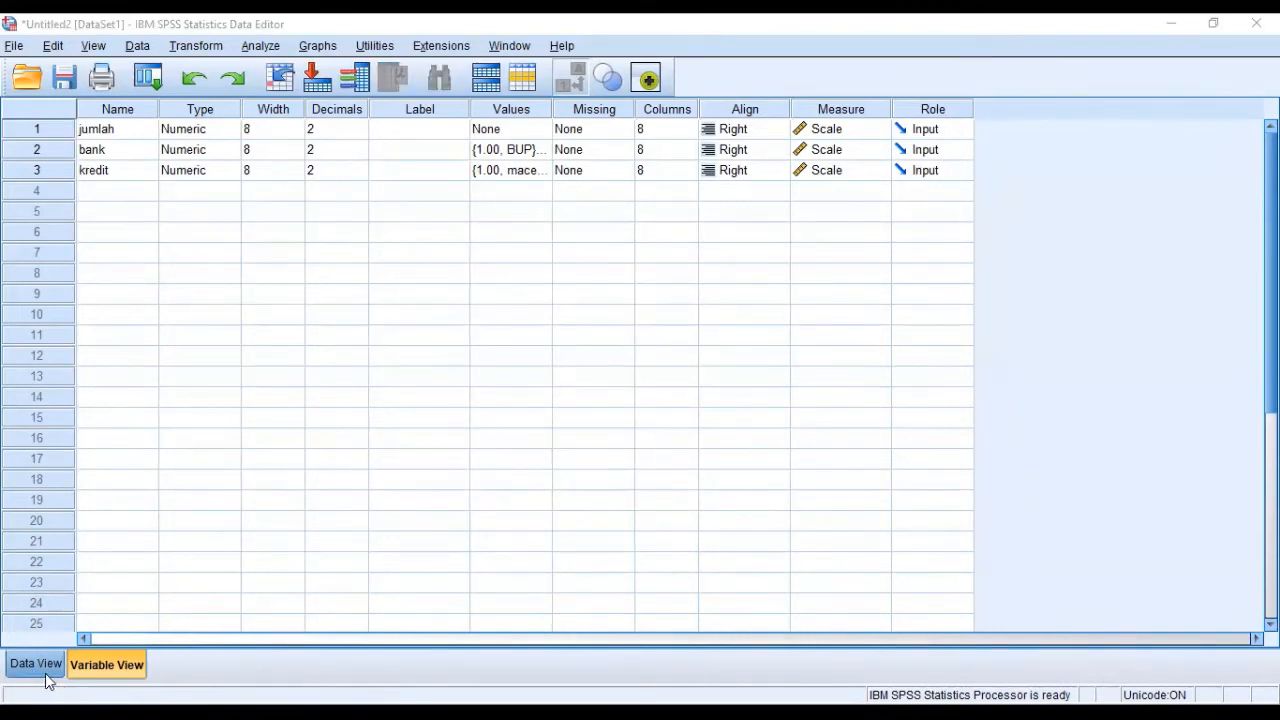
Weight the cases by the frequency variable jumlah
{"action": "left_click", "coordinate": [45, 672]}
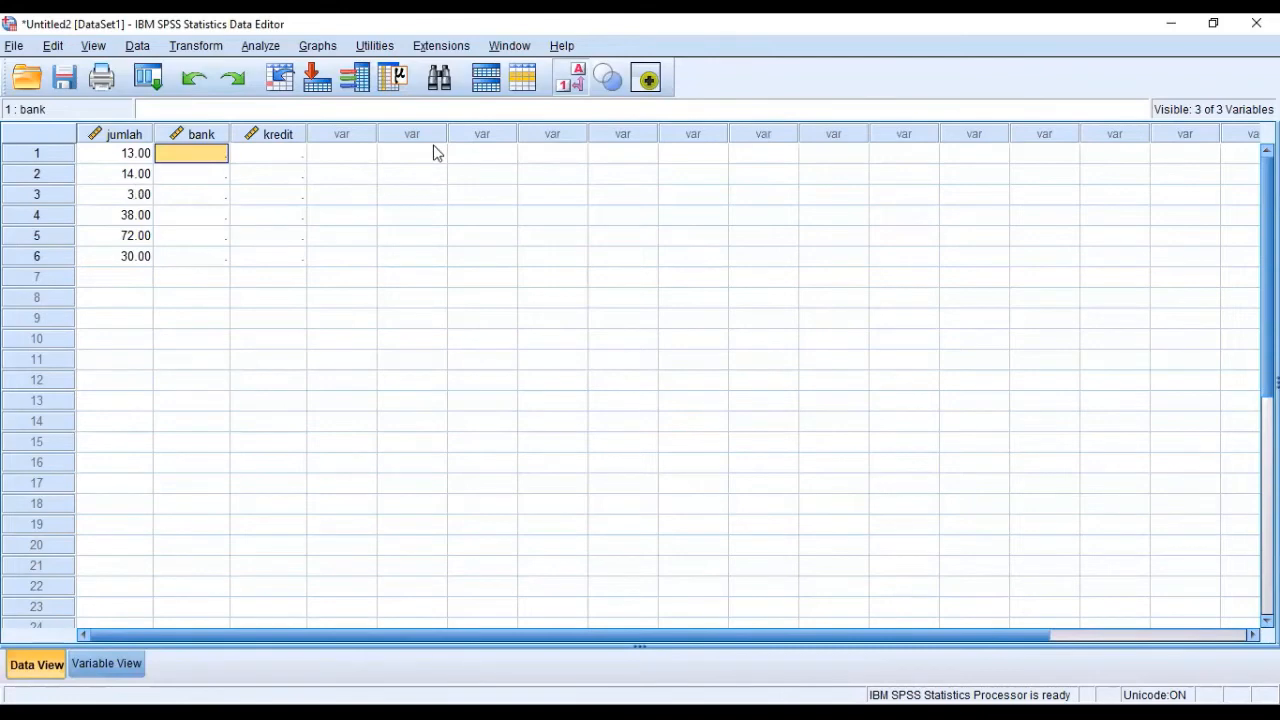
{"action": "left_click", "coordinate": [137, 46]}
{"action": "left_click", "coordinate": [165, 656]}
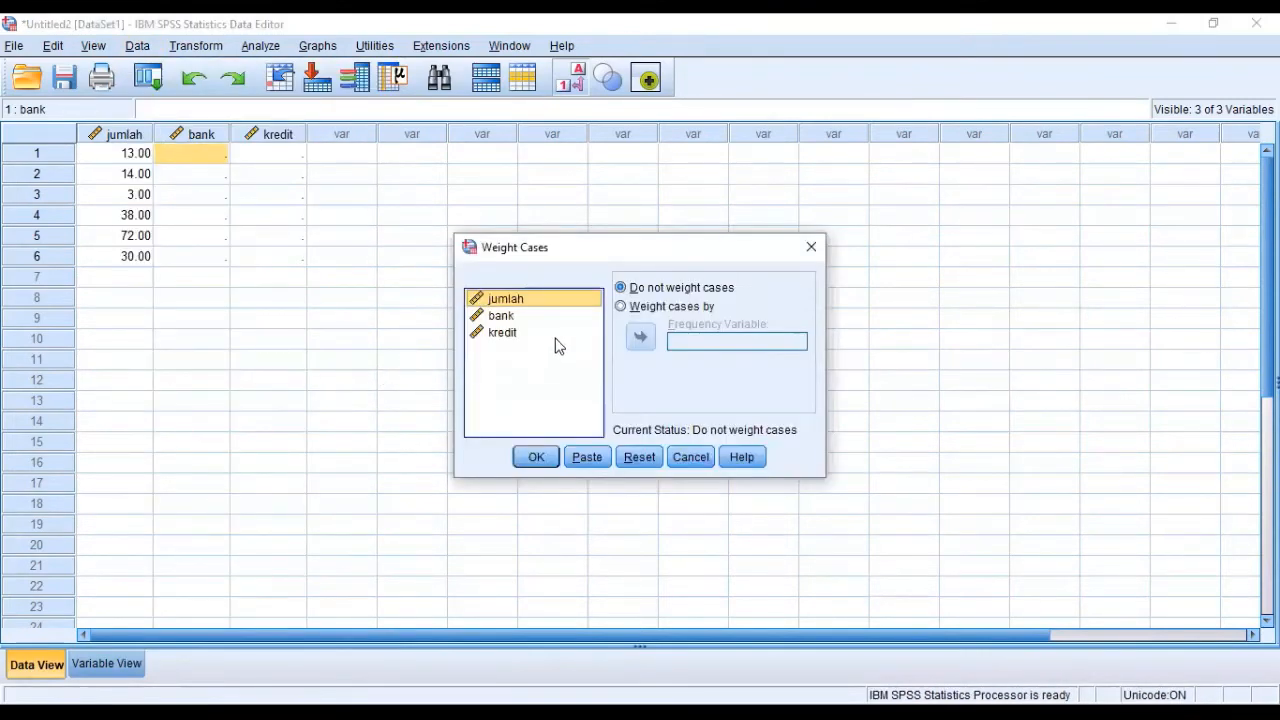
{"action": "left_click", "coordinate": [643, 310]}
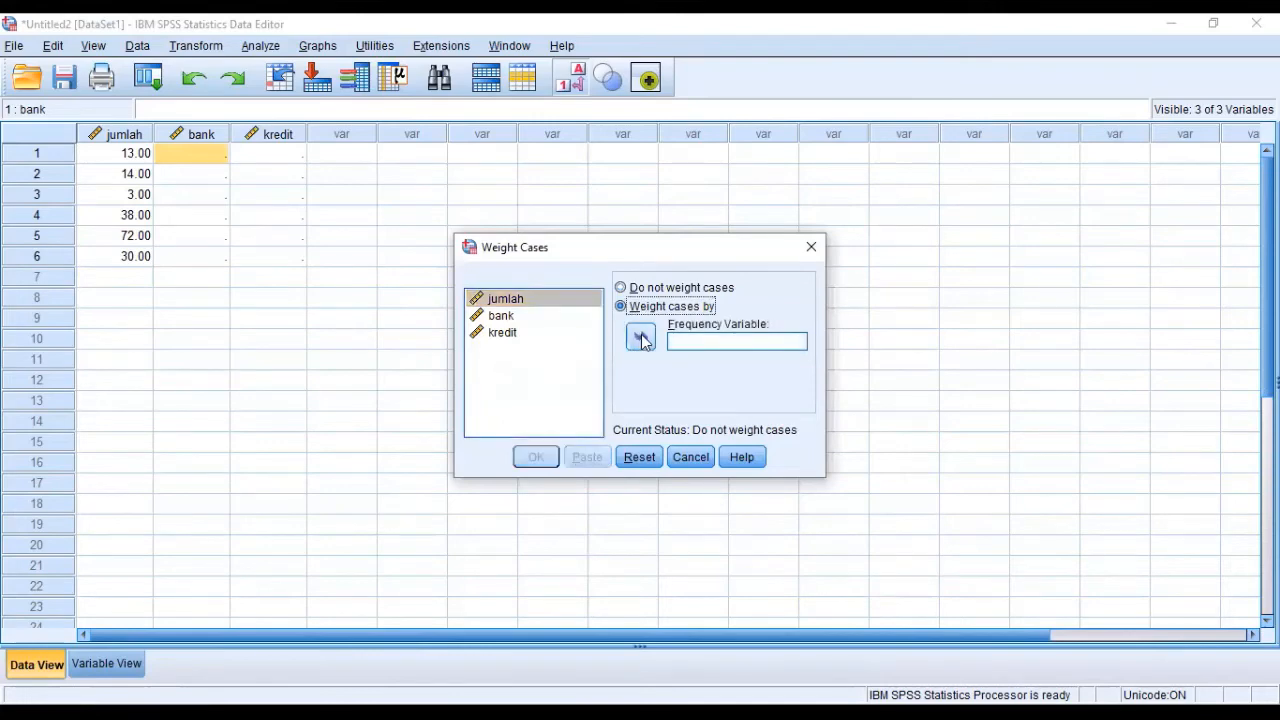
{"action": "left_click", "coordinate": [642, 338]}
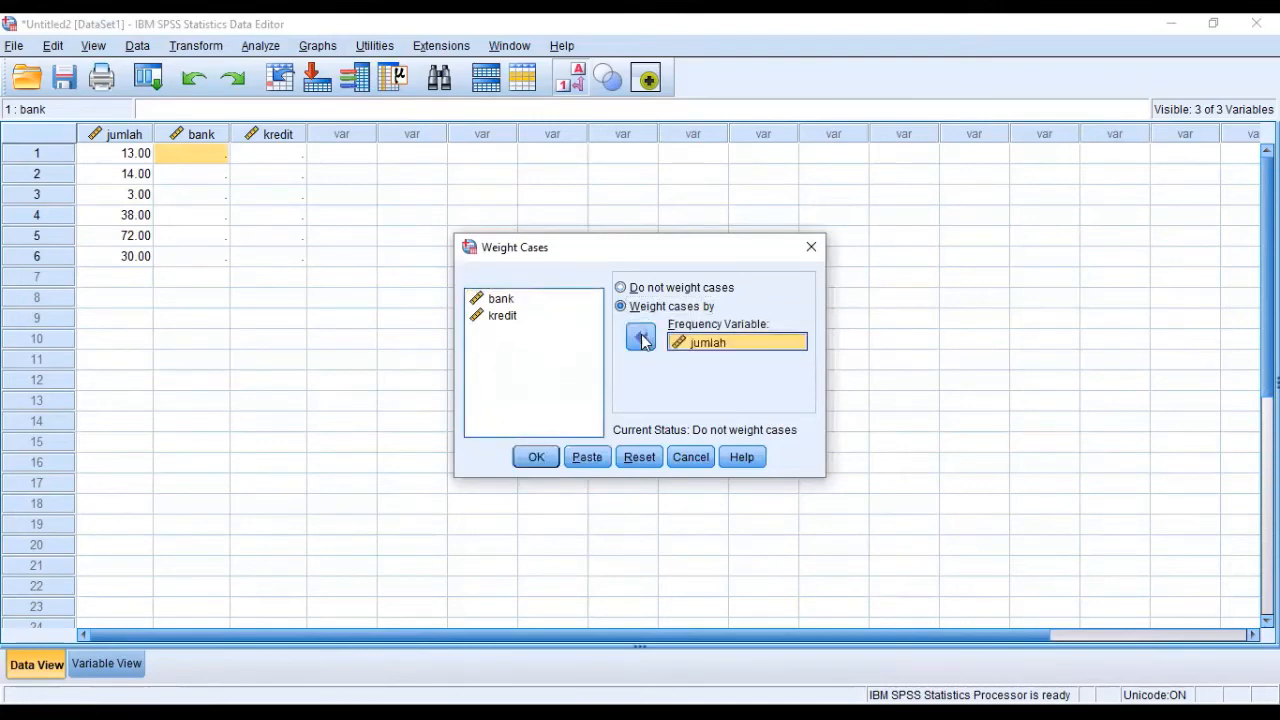
{"action": "left_click", "coordinate": [535, 459]}
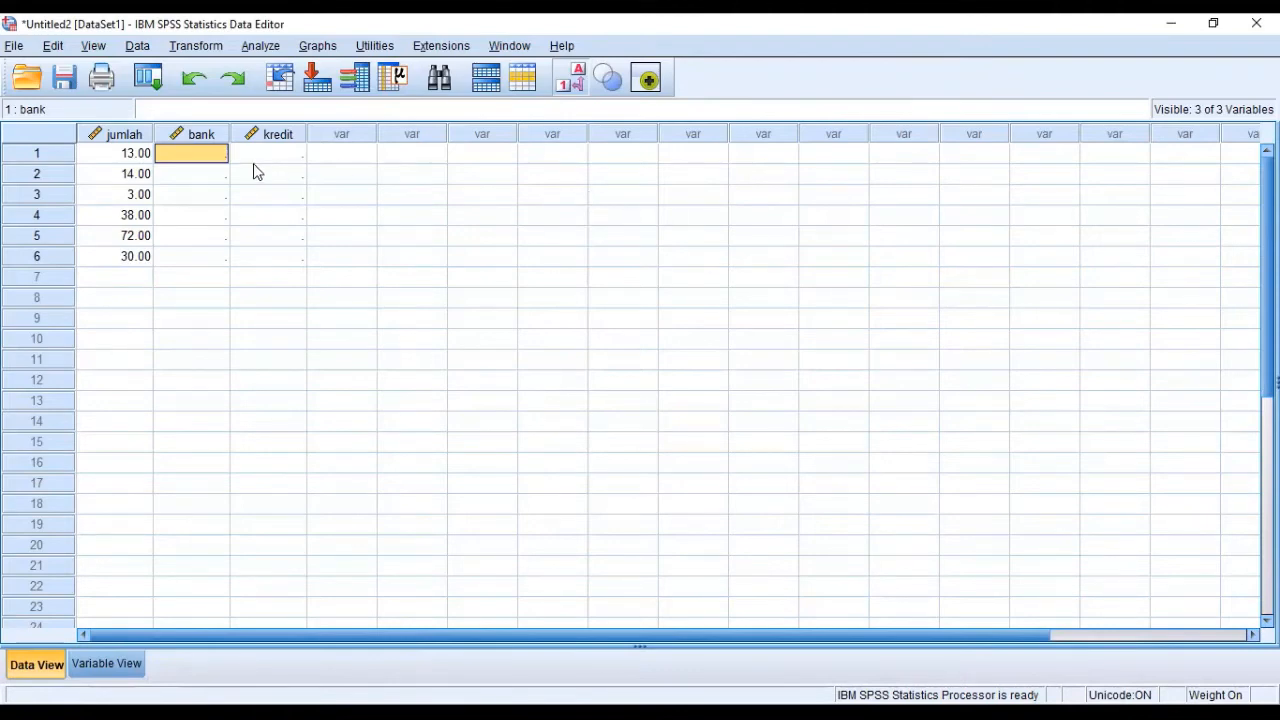
Fill the bank column for cases 1 to 6 with BUP, BUS, BPR, BUP, BUS, BPR, using codes 1 to 3
{"action": "type", "text": "BUP"}
{"action": "key", "text": "Return"}
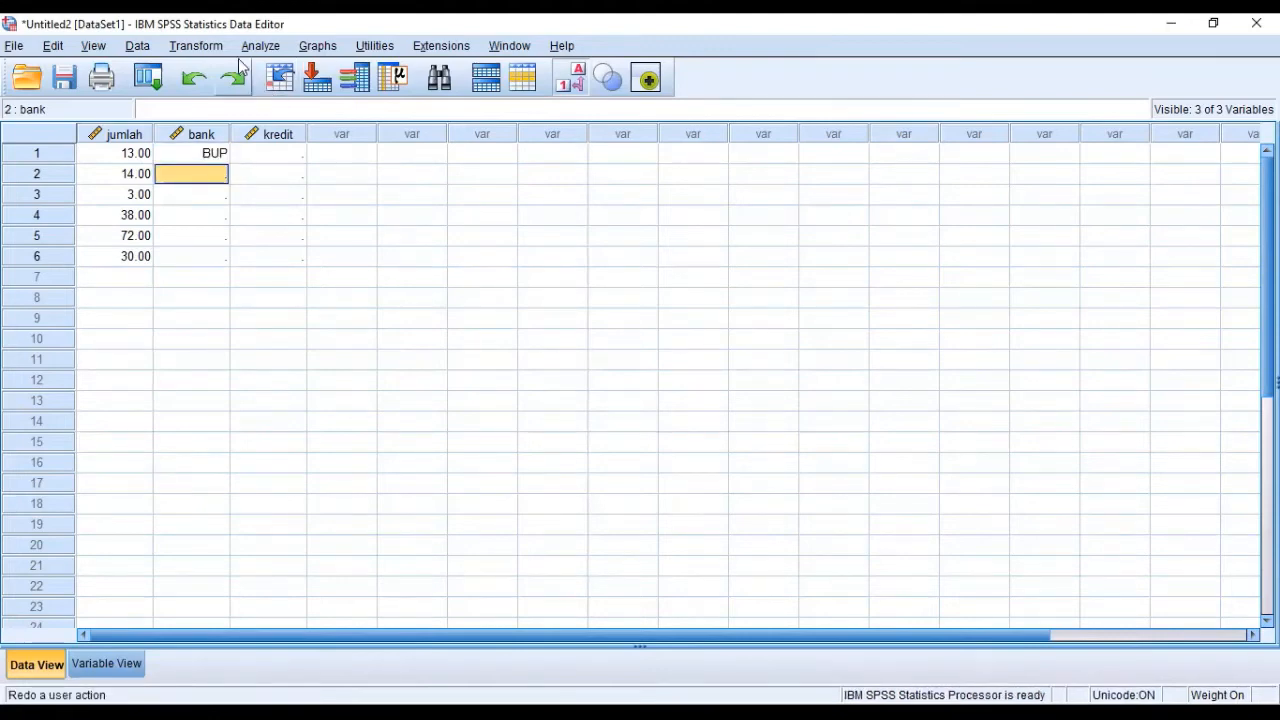
{"action": "type", "text": "2"}
{"action": "key", "text": "Return"}
{"action": "type", "text": "3"}
{"action": "key", "text": "Return"}
{"action": "type", "text": "1"}
{"action": "key", "text": "Return"}
{"action": "type", "text": "2"}
{"action": "key", "text": "Return"}
{"action": "type", "text": "3"}
{"action": "key", "text": "Return"}
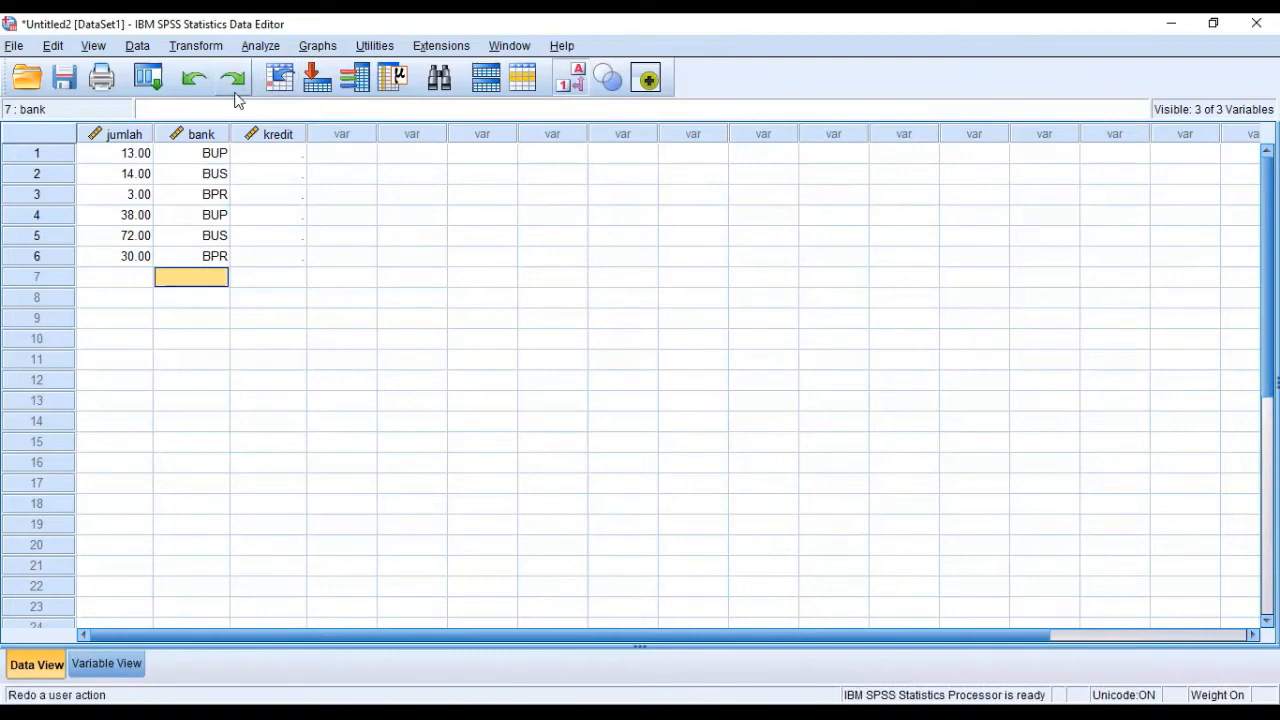
Fill the kredit column with macet for cases 1 to 3 and tidak macet for cases 4 to 6
{"action": "left_click", "coordinate": [285, 153]}
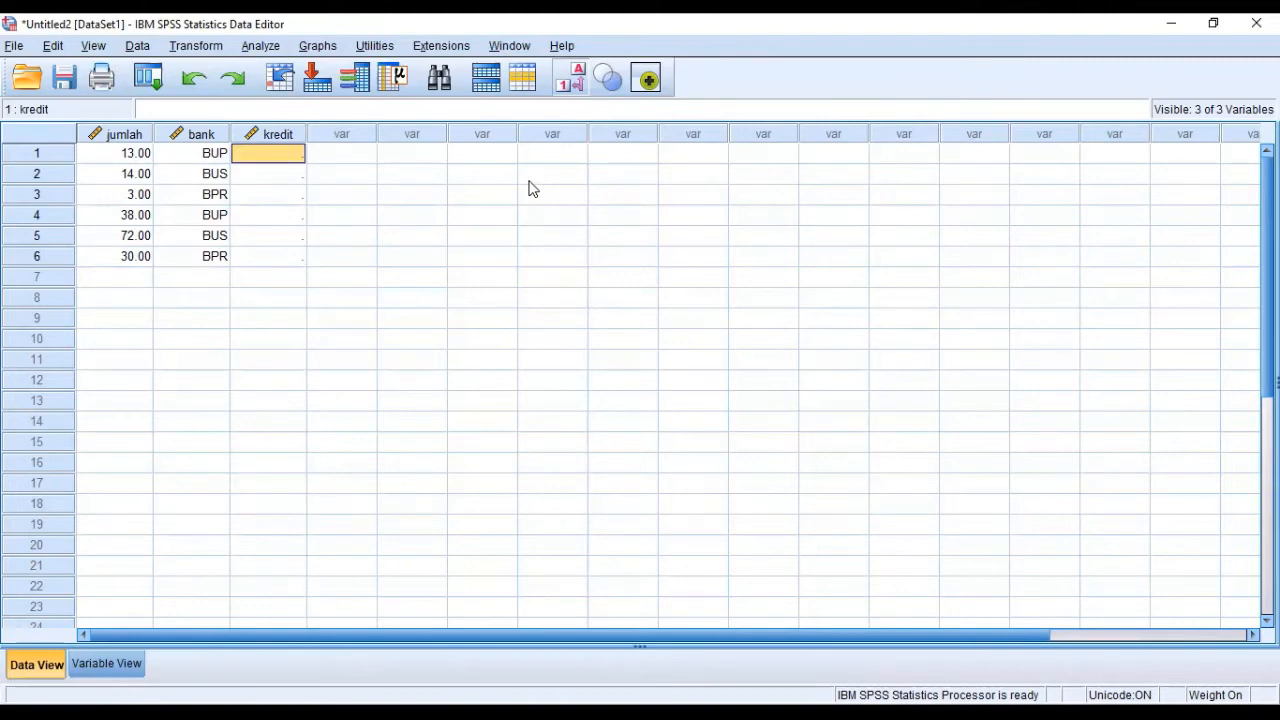
{"action": "type", "text": "macet"}
{"action": "key", "text": "Return"}
{"action": "type", "text": "macet"}
{"action": "key", "text": "Return"}
{"action": "type", "text": "macet"}
{"action": "key", "text": "Return"}
{"action": "type", "text": "tidak macet"}
{"action": "key", "text": "Return"}
{"action": "type", "text": "tidak macet"}
{"action": "key", "text": "Return"}
{"action": "type", "text": "2"}
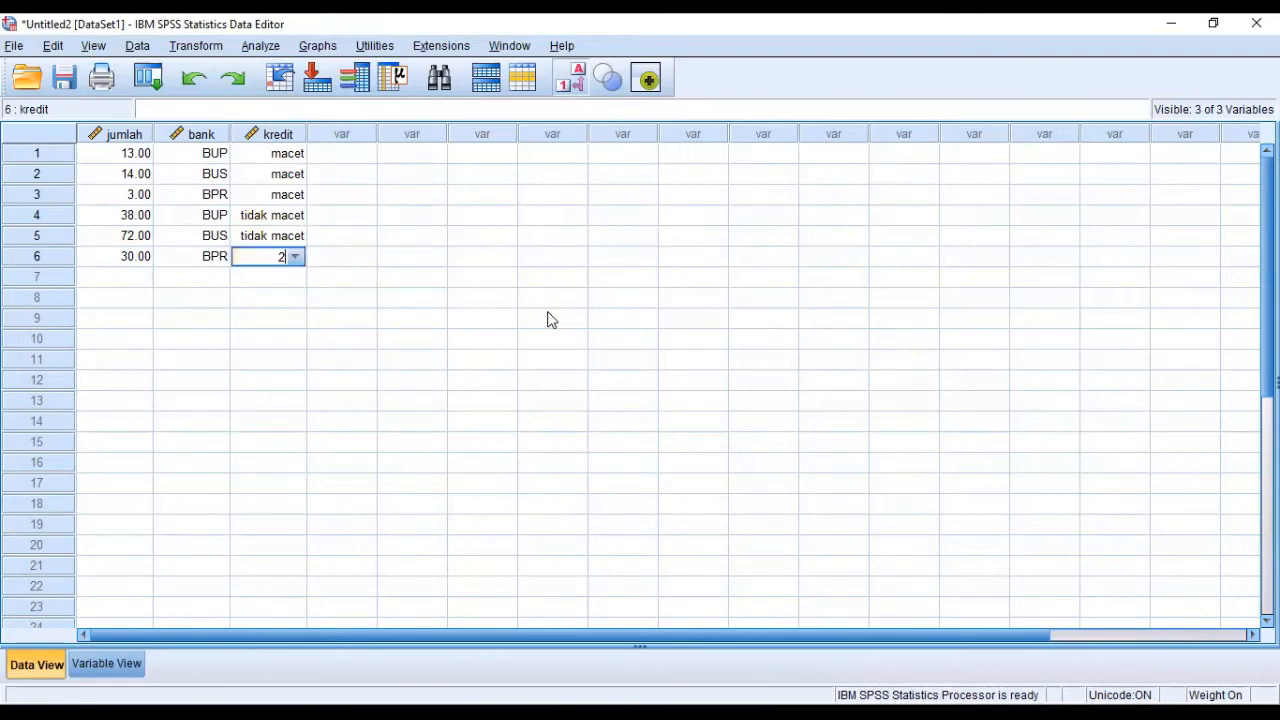
{"action": "key", "text": "Return"}
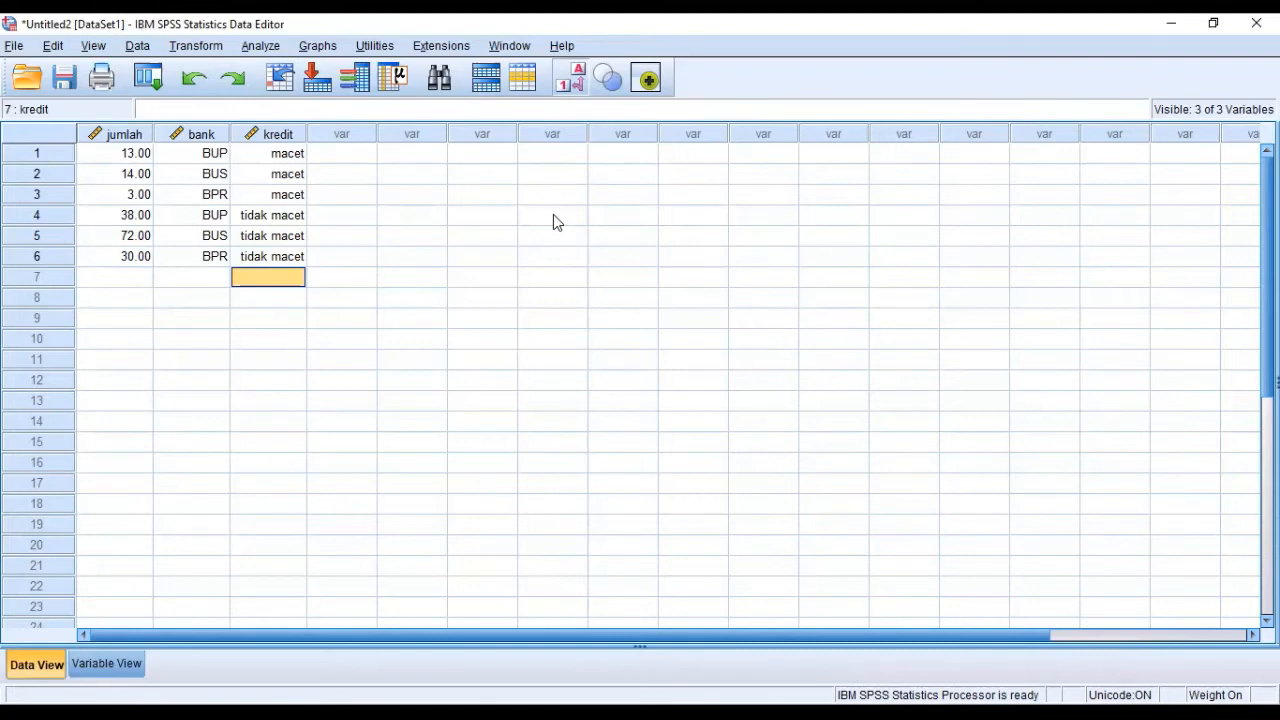
Set up a Crosstabs analysis with kredit as the row variable and bank as the column variable
{"action": "left_click", "coordinate": [262, 48]}
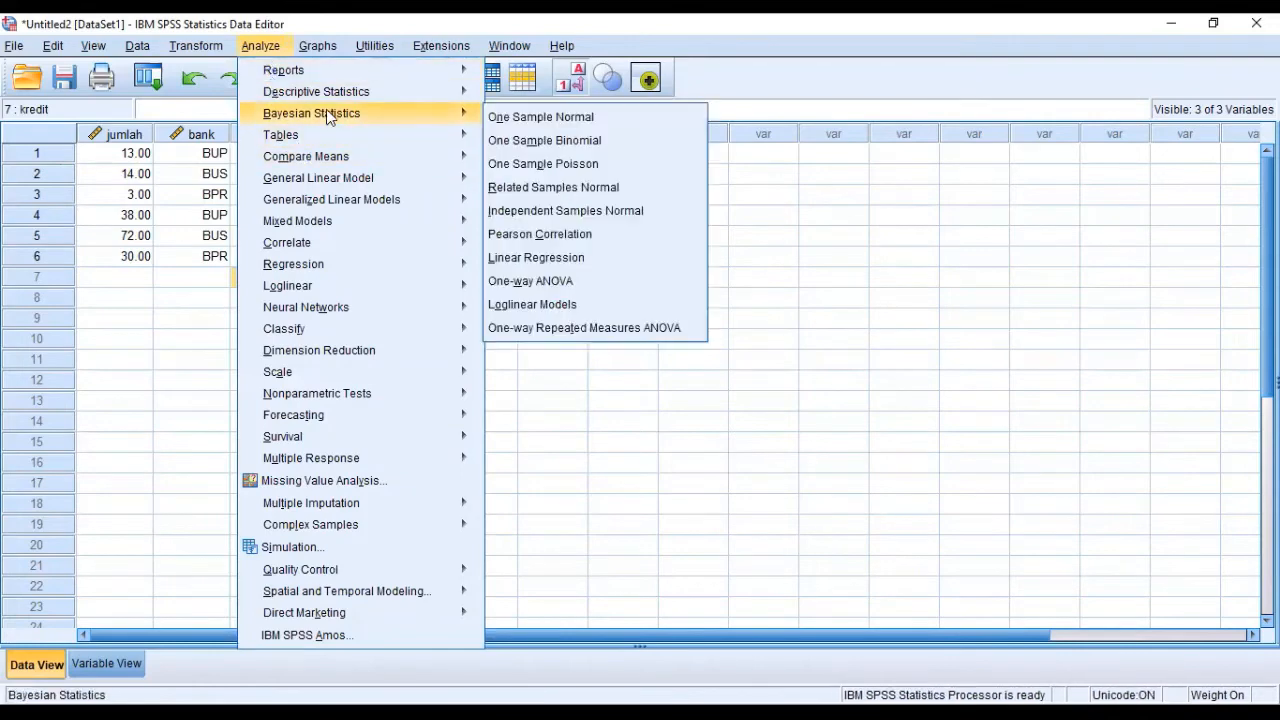
{"action": "mouse_move", "coordinate": [461, 90]}
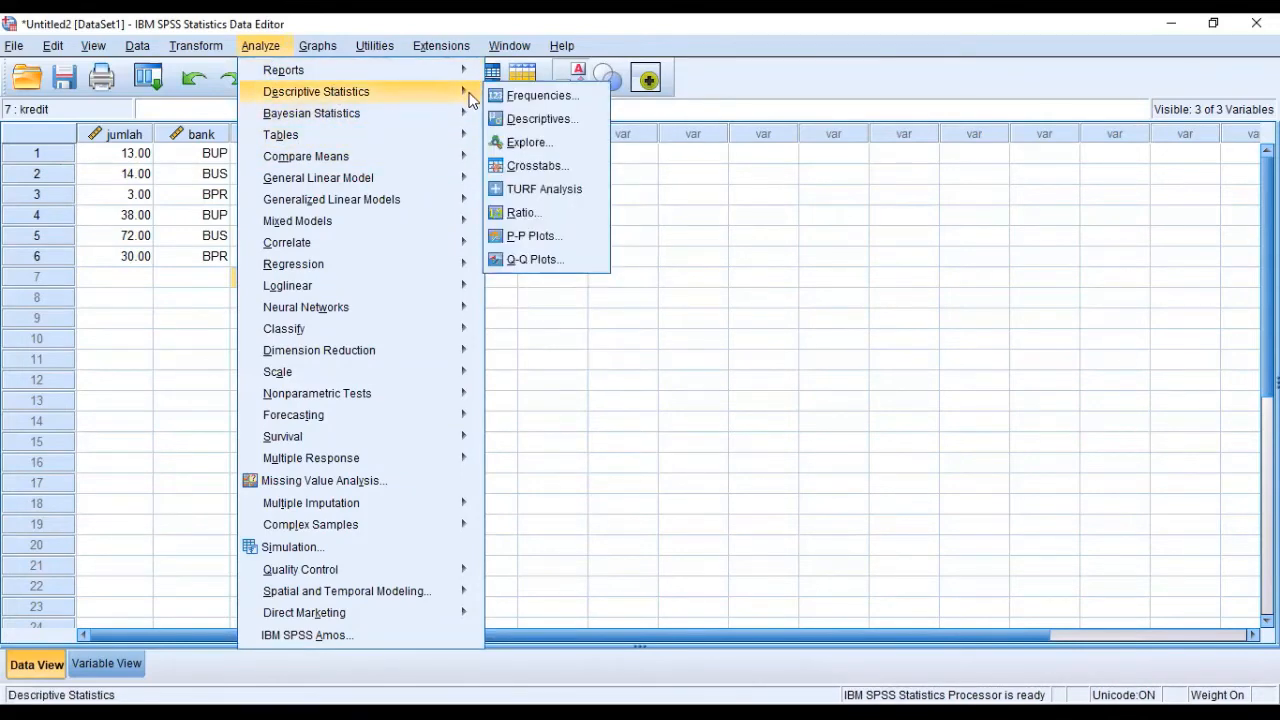
{"action": "left_click", "coordinate": [560, 168]}
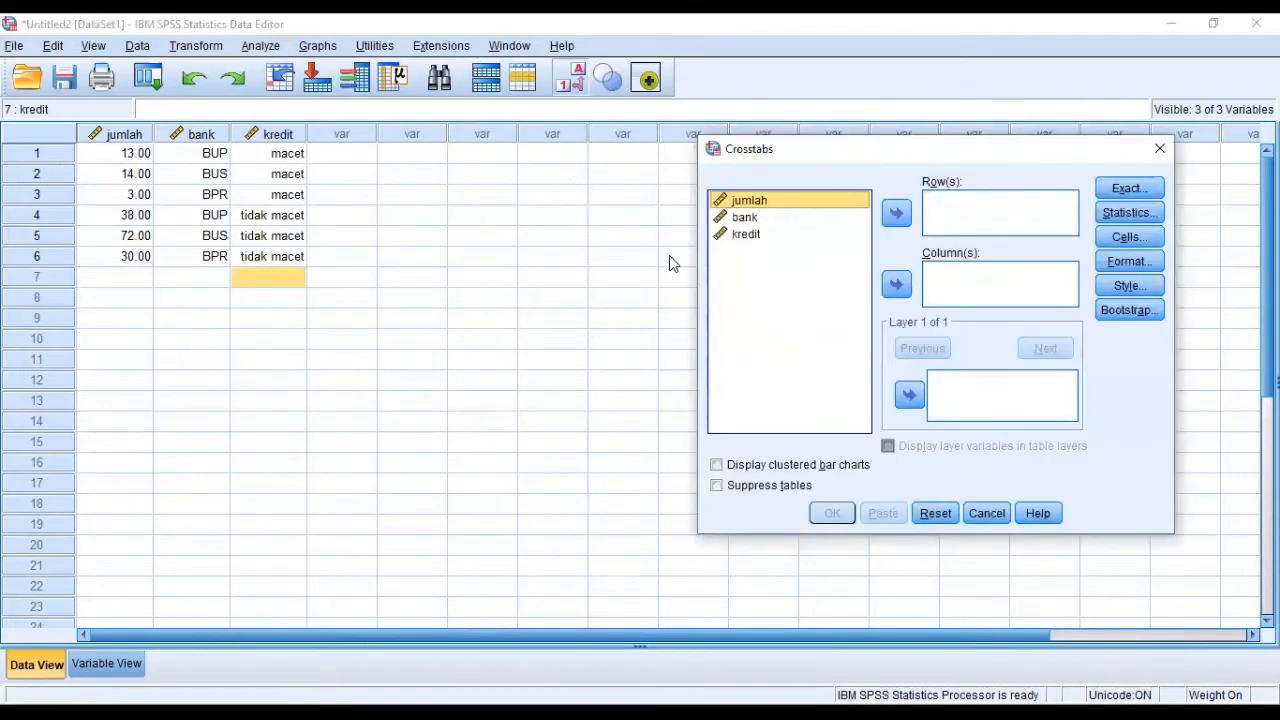
{"action": "left_click_drag", "start_coordinate": [828, 160], "coordinate": [538, 173]}
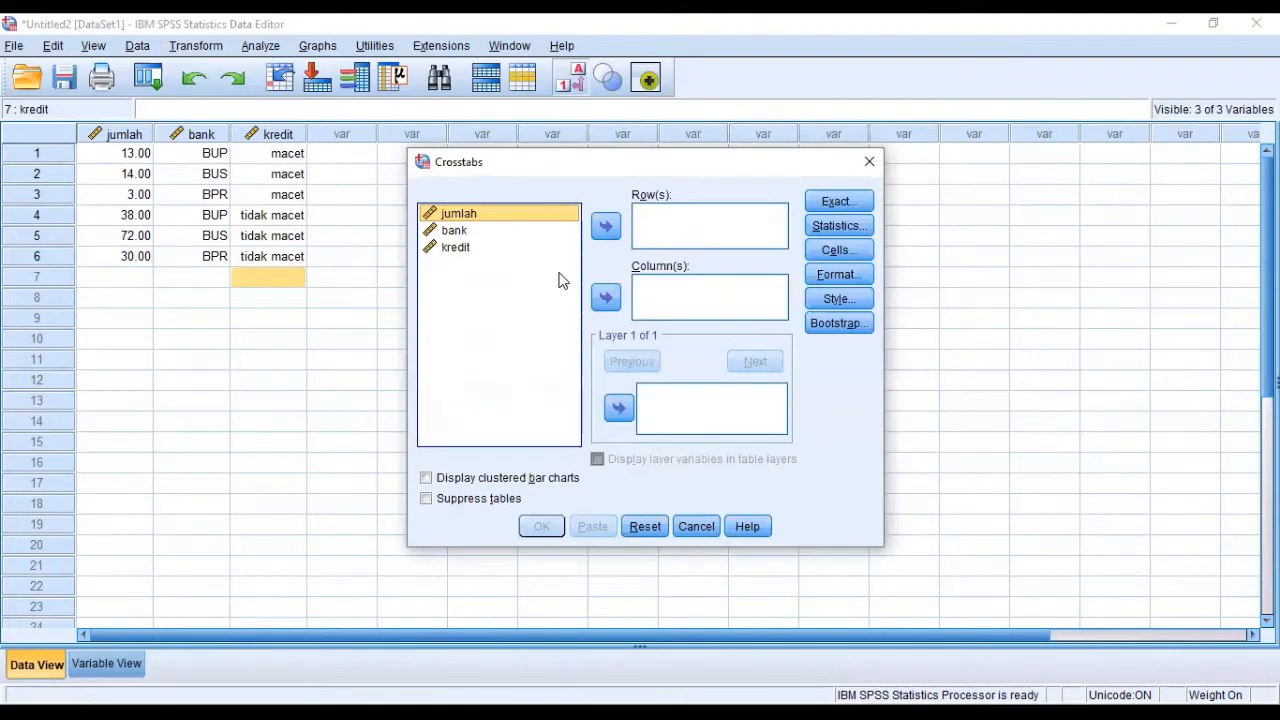
{"action": "left_click", "coordinate": [500, 248]}
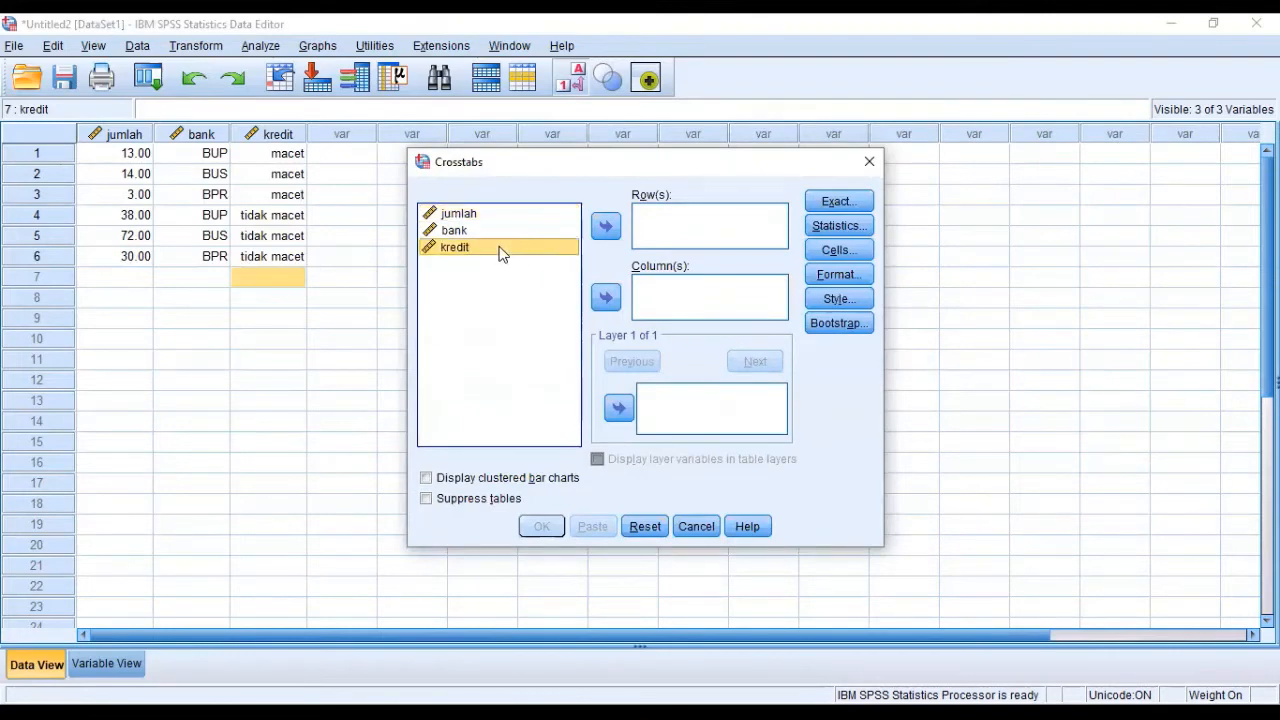
{"action": "left_click", "coordinate": [605, 227]}
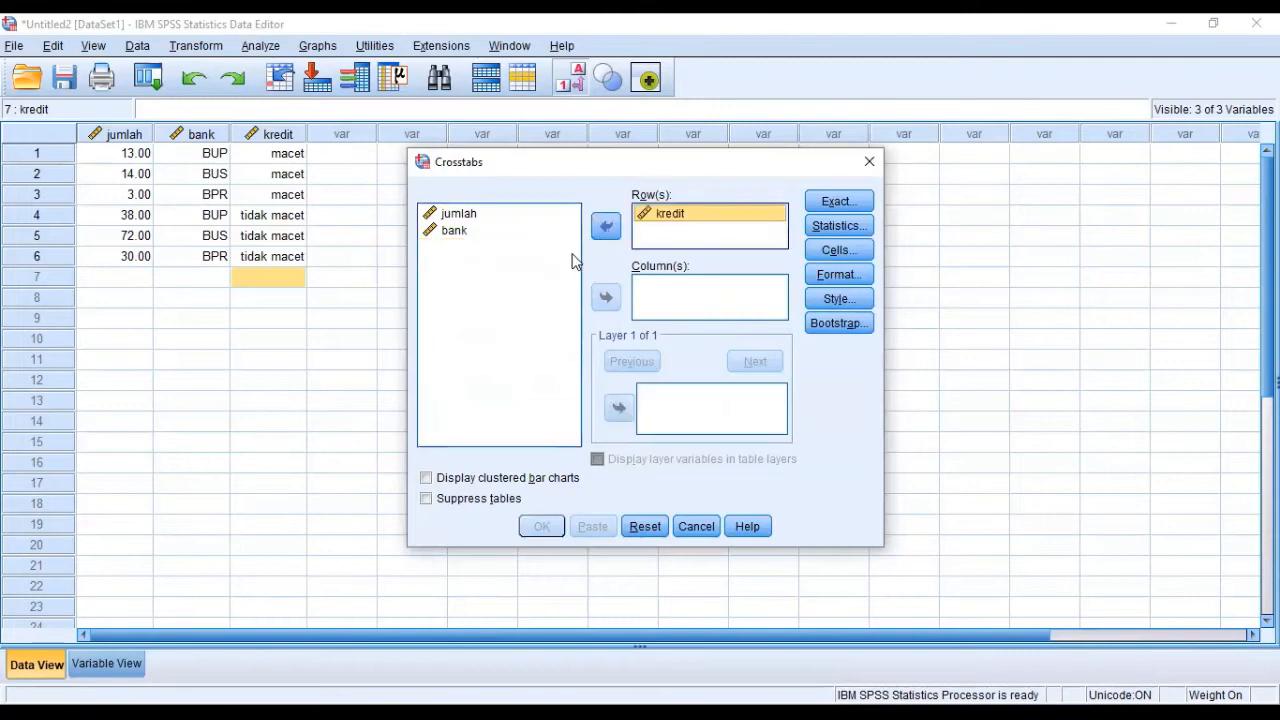
{"action": "left_click", "coordinate": [470, 232]}
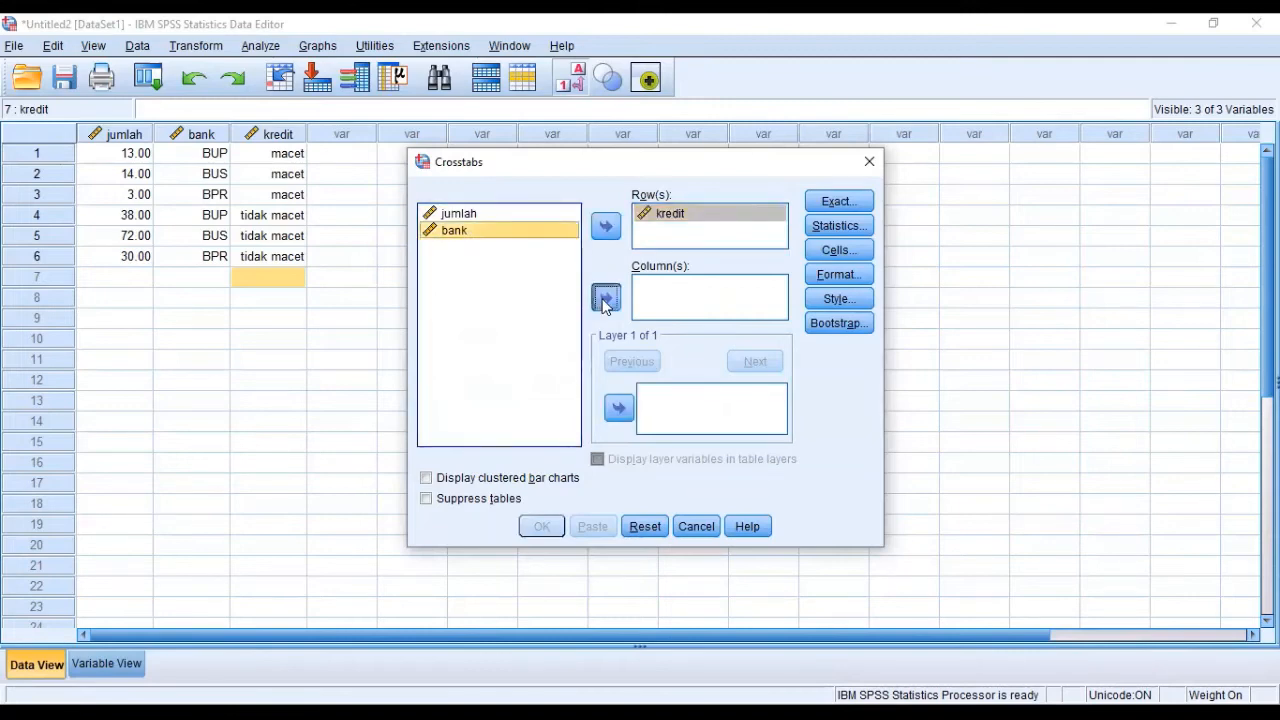
{"action": "left_click", "coordinate": [605, 299]}
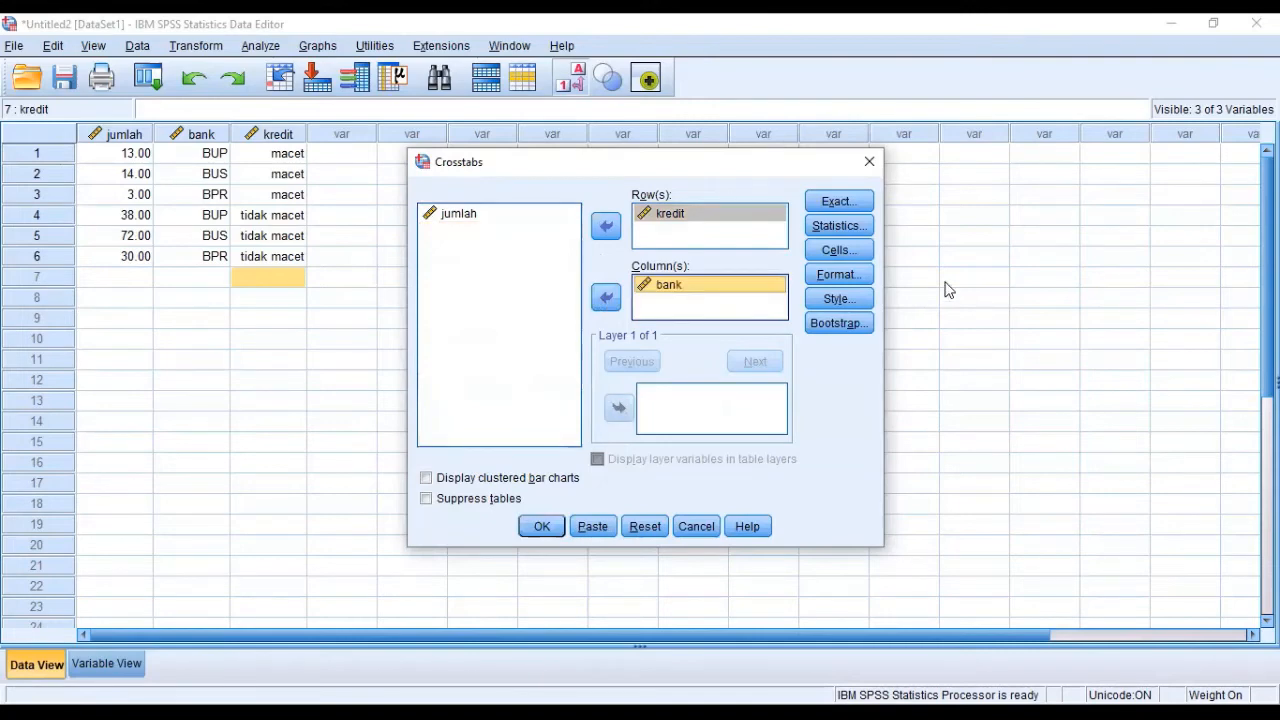
Request the Chi-square statistic for the crosstab and run the analysis
{"action": "left_click", "coordinate": [850, 228]}
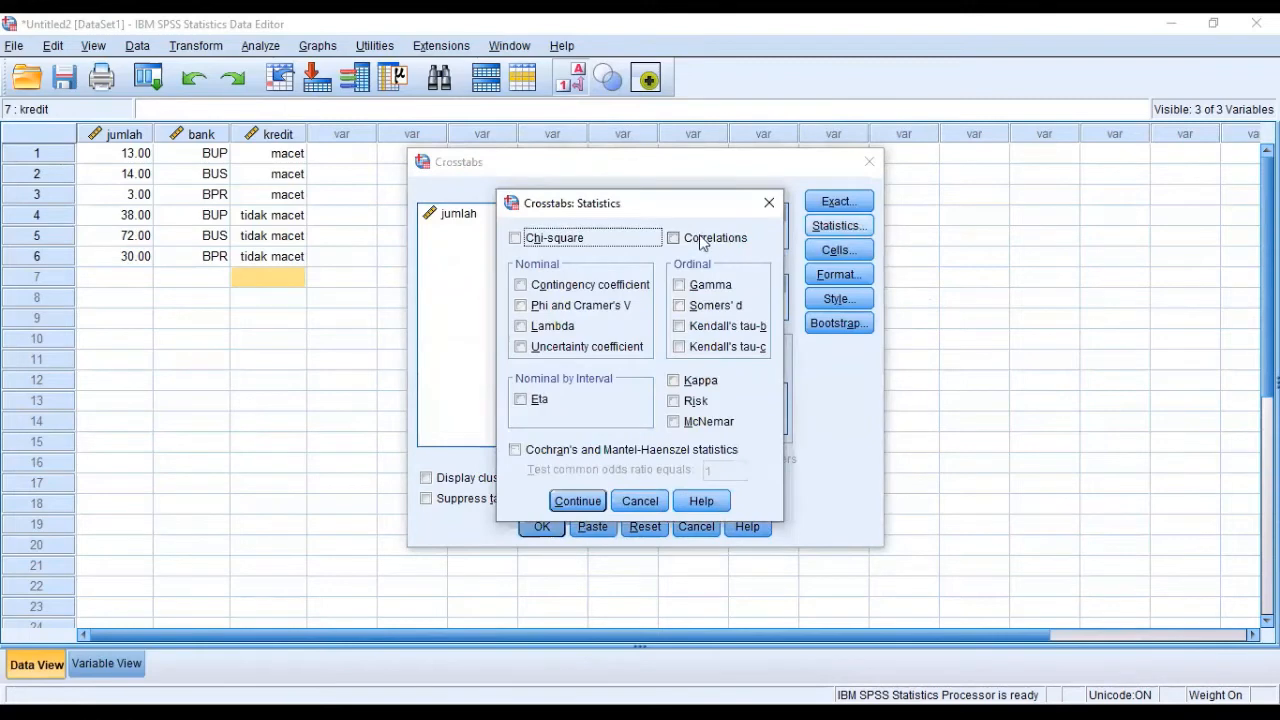
{"action": "left_click", "coordinate": [556, 240]}
{"action": "left_click", "coordinate": [577, 503]}
{"action": "left_click", "coordinate": [546, 533]}
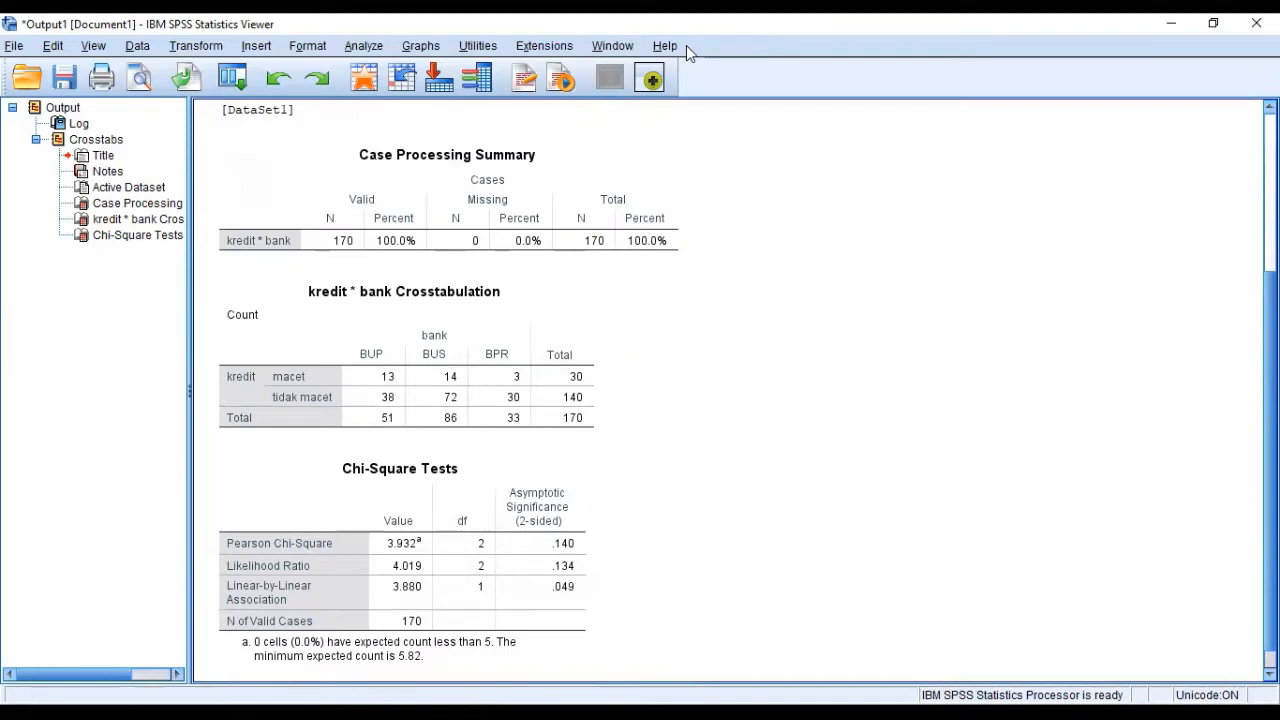
Examine the case processing summary, the kredit * bank crosstabulation and the Chi-Square Tests table in the output
{"action": "left_click", "coordinate": [518, 390]}
{"action": "left_click", "coordinate": [631, 383]}
{"action": "scroll", "coordinate": [631, 383], "scroll_direction": "up", "scroll_amount": 5}
{"action": "scroll", "coordinate": [654, 525], "scroll_direction": "down", "scroll_amount": 5}
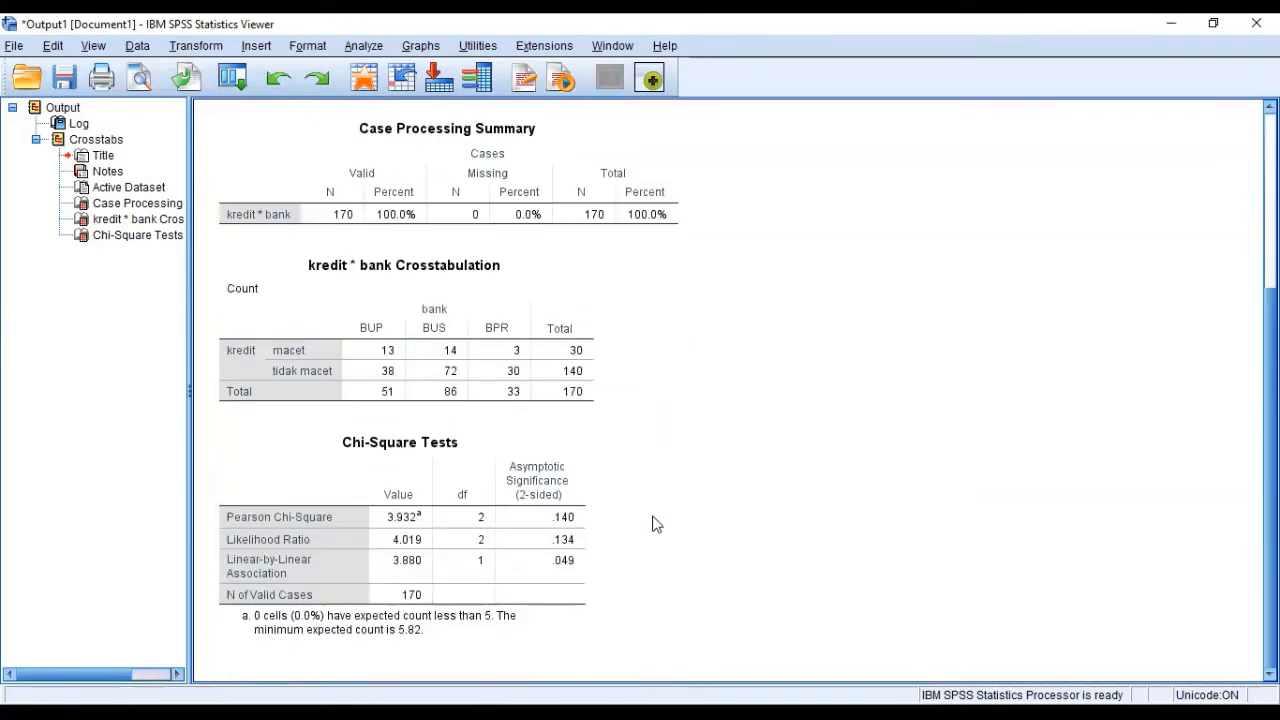
{"action": "left_click", "coordinate": [488, 130]}
{"action": "left_click", "coordinate": [515, 338]}
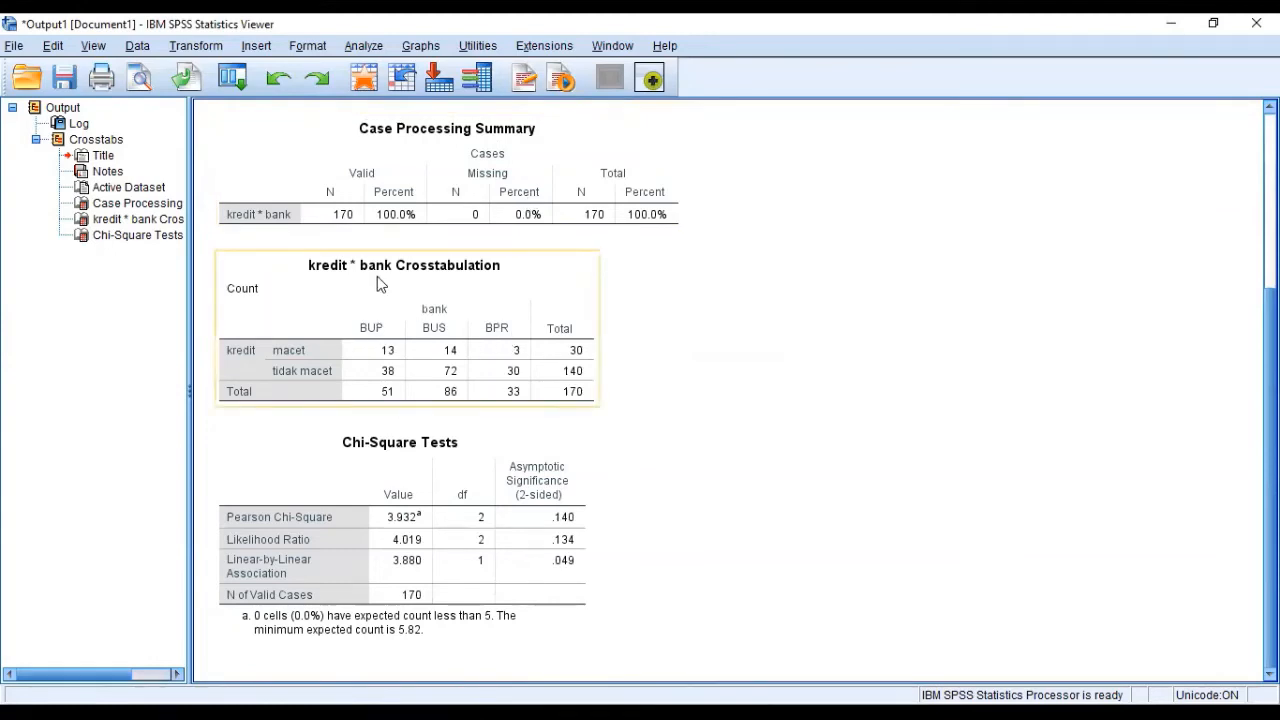
{"action": "left_click", "coordinate": [528, 418]}
{"action": "left_click", "coordinate": [506, 448]}
{"action": "left_click", "coordinate": [690, 440]}
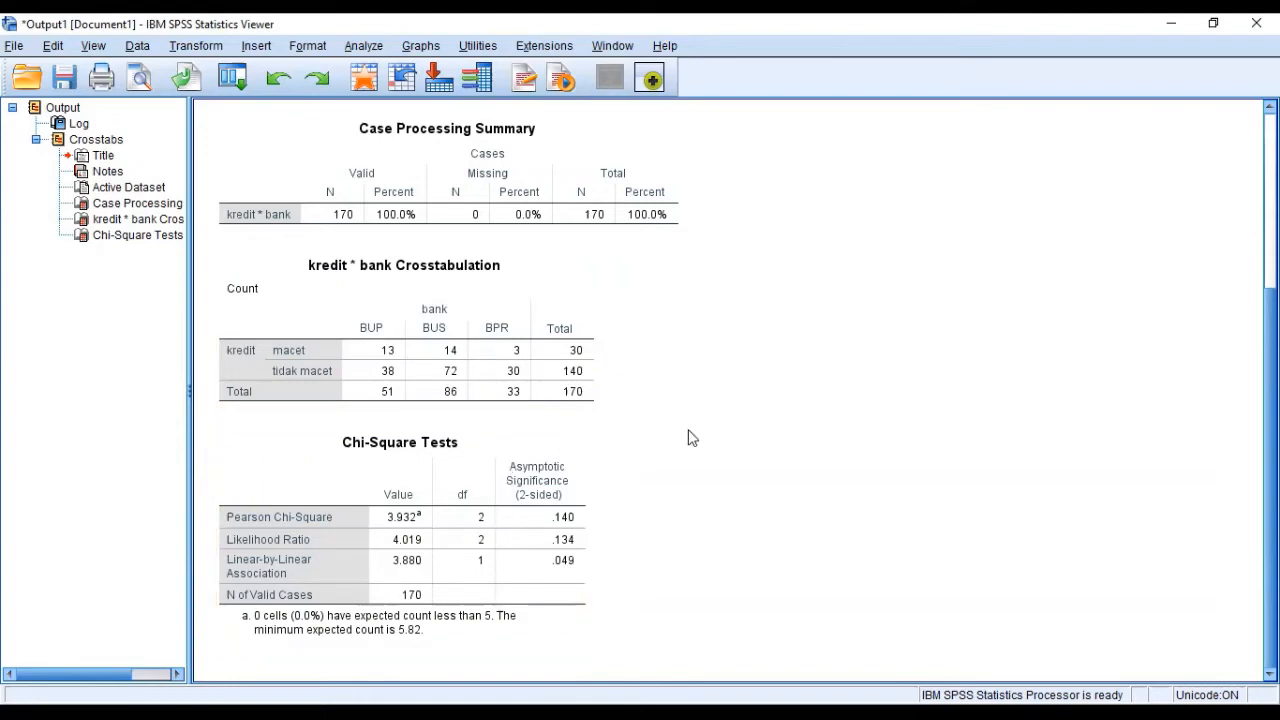
{"action": "left_click", "coordinate": [432, 530]}
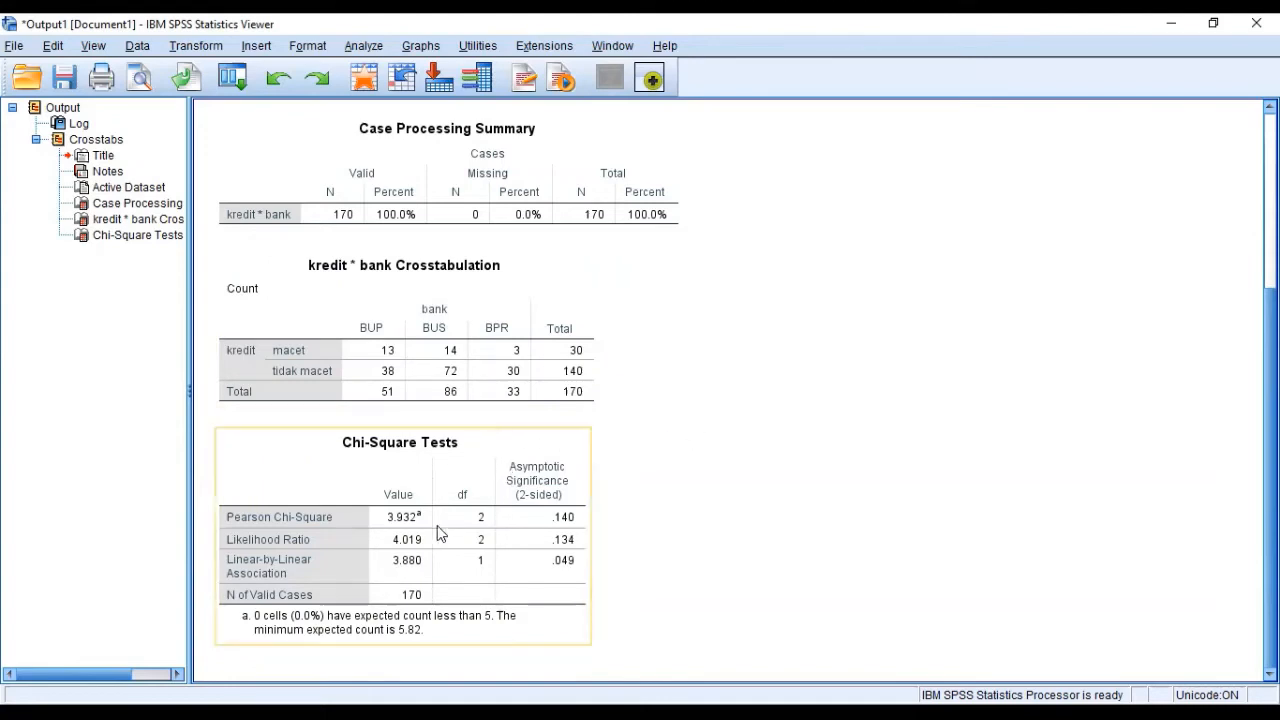
{"action": "left_click", "coordinate": [687, 460]}
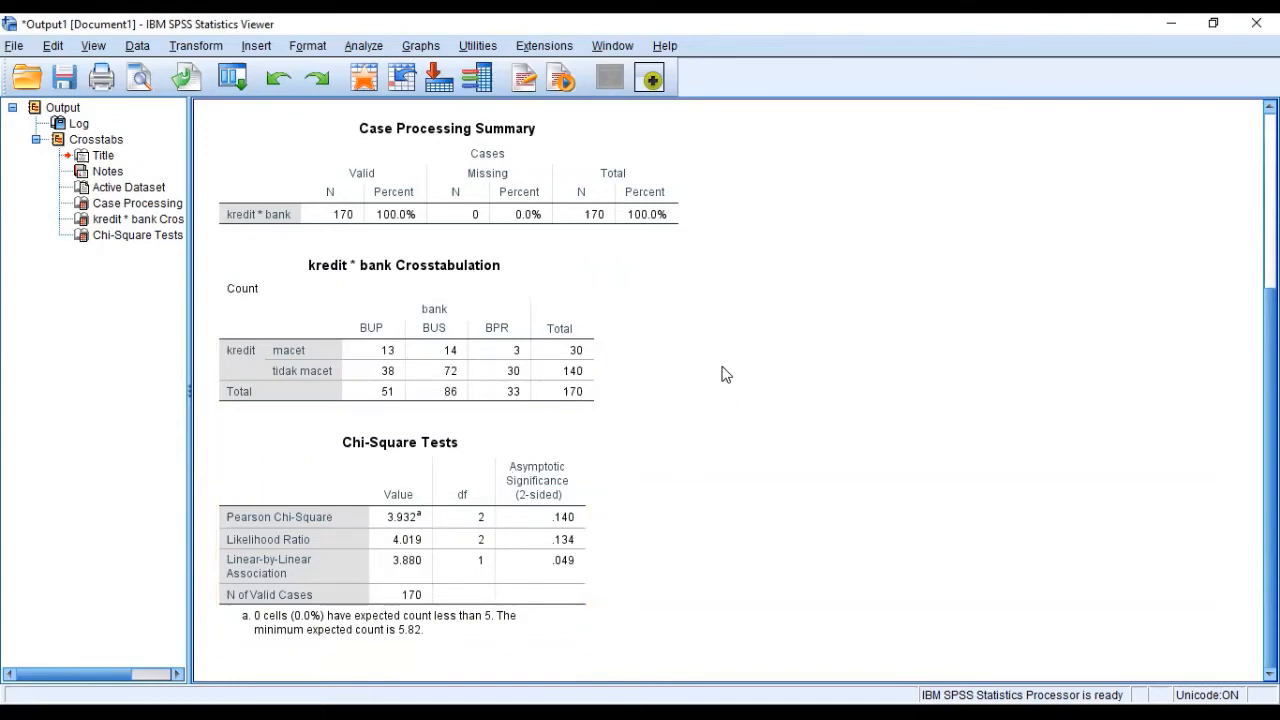
Mark the crosstab totals and BUS counts with the pen, clear the marks, and mark the Pearson Chi-Square value and significance
{"action": "left_click", "coordinate": [458, 300]}
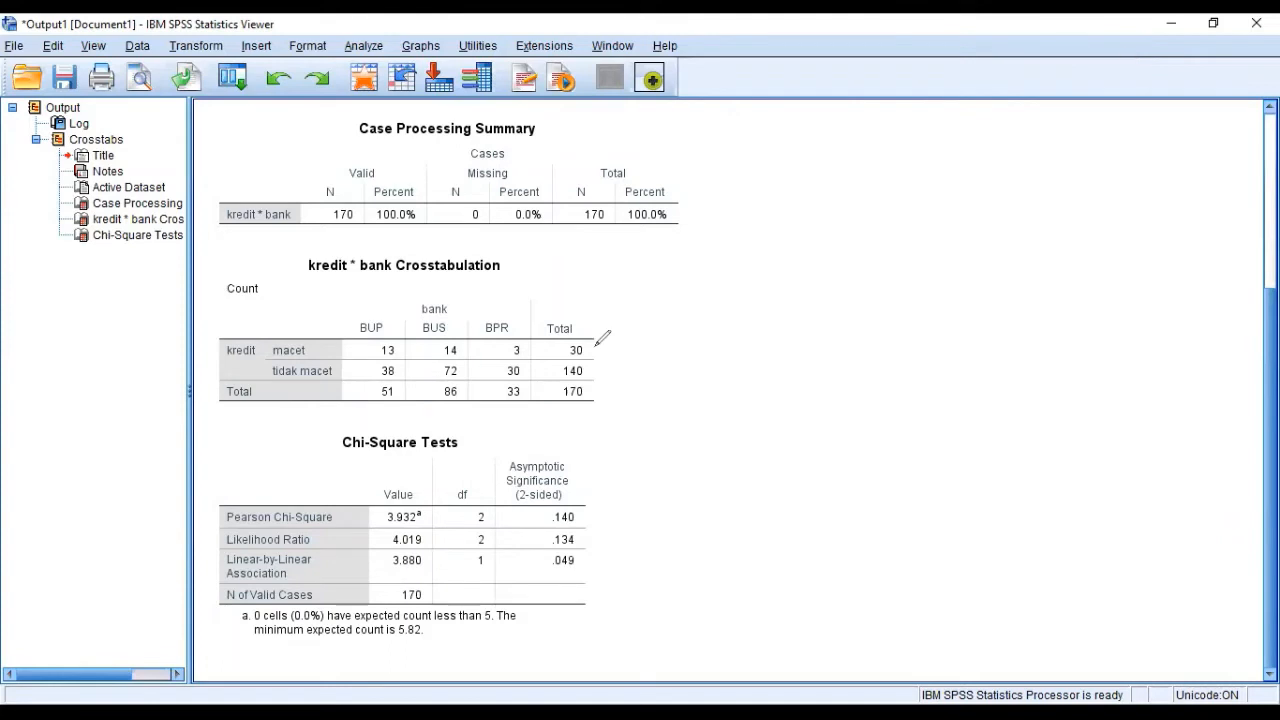
{"action": "mouse_move", "coordinate": [596, 346]}
{"action": "left_mouse_down"}
{"action": "mouse_move", "coordinate": [607, 336]}
{"action": "mouse_move", "coordinate": [615, 392]}
{"action": "left_mouse_up"}
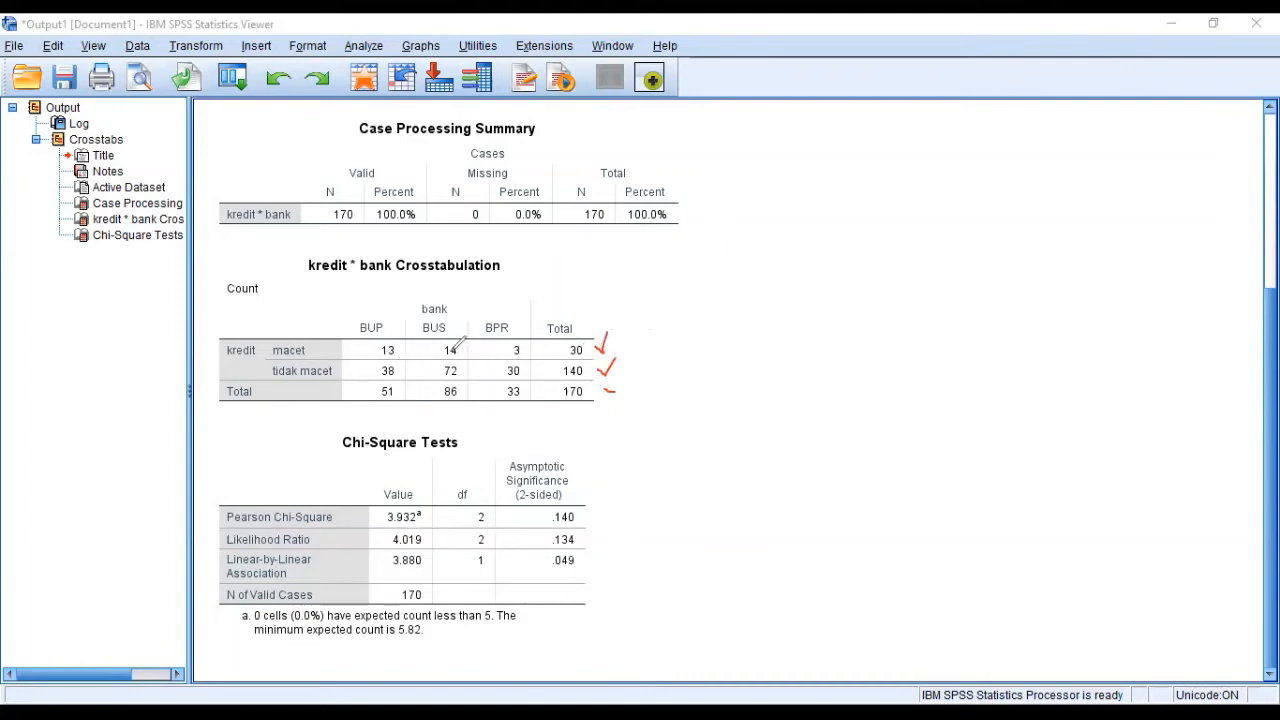
{"action": "left_click_drag", "start_coordinate": [427, 350], "coordinate": [439, 350]}
{"action": "left_click_drag", "start_coordinate": [425, 371], "coordinate": [437, 371]}
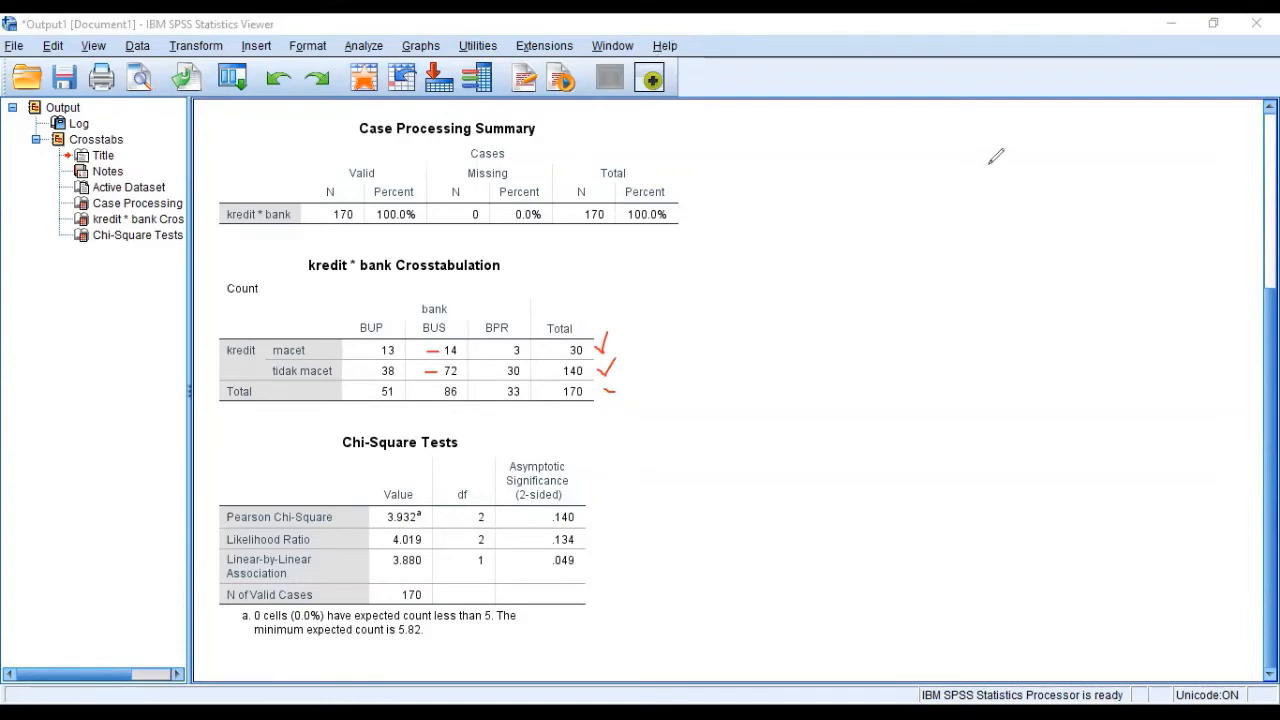
{"action": "key", "text": "e"}
{"action": "left_click_drag", "start_coordinate": [441, 517], "coordinate": [425, 517]}
{"action": "left_click_drag", "start_coordinate": [586, 514], "coordinate": [597, 515]}
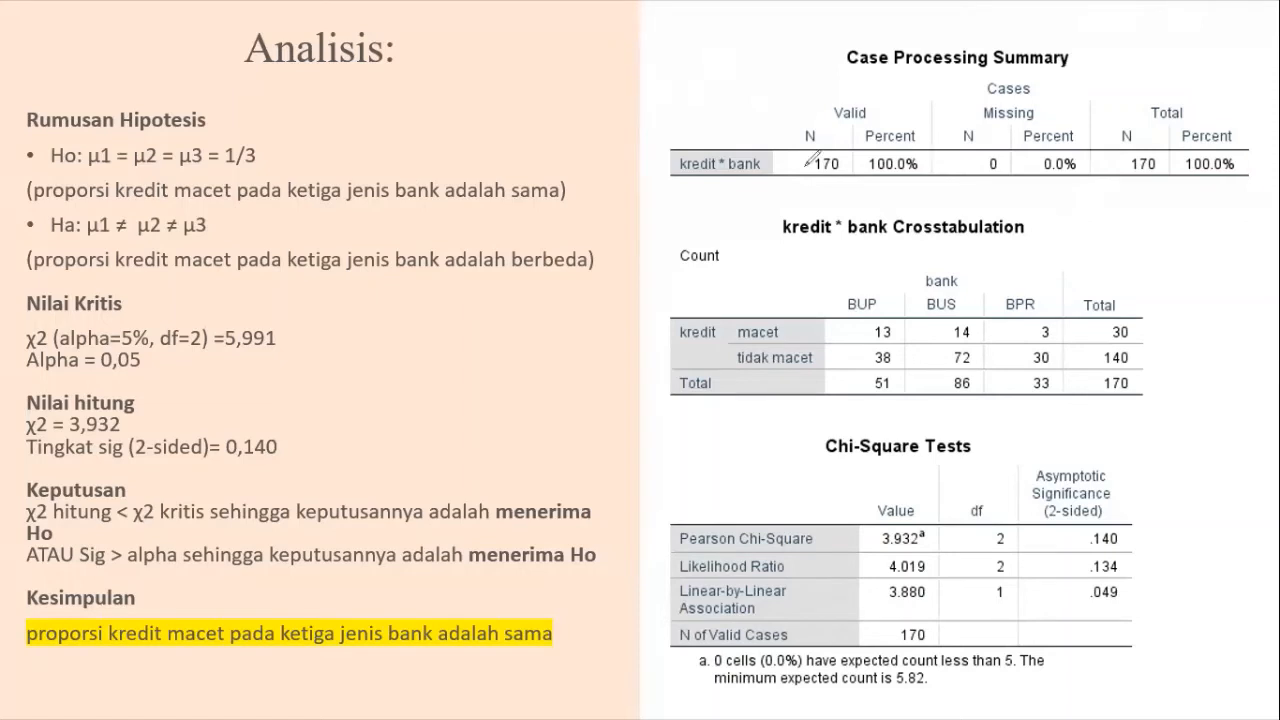
{"action": "left_click_drag", "start_coordinate": [799, 163], "coordinate": [810, 163]}
{"action": "left_click_drag", "start_coordinate": [1112, 166], "coordinate": [1124, 166]}
{"action": "left_click_drag", "start_coordinate": [1138, 378], "coordinate": [1154, 378]}
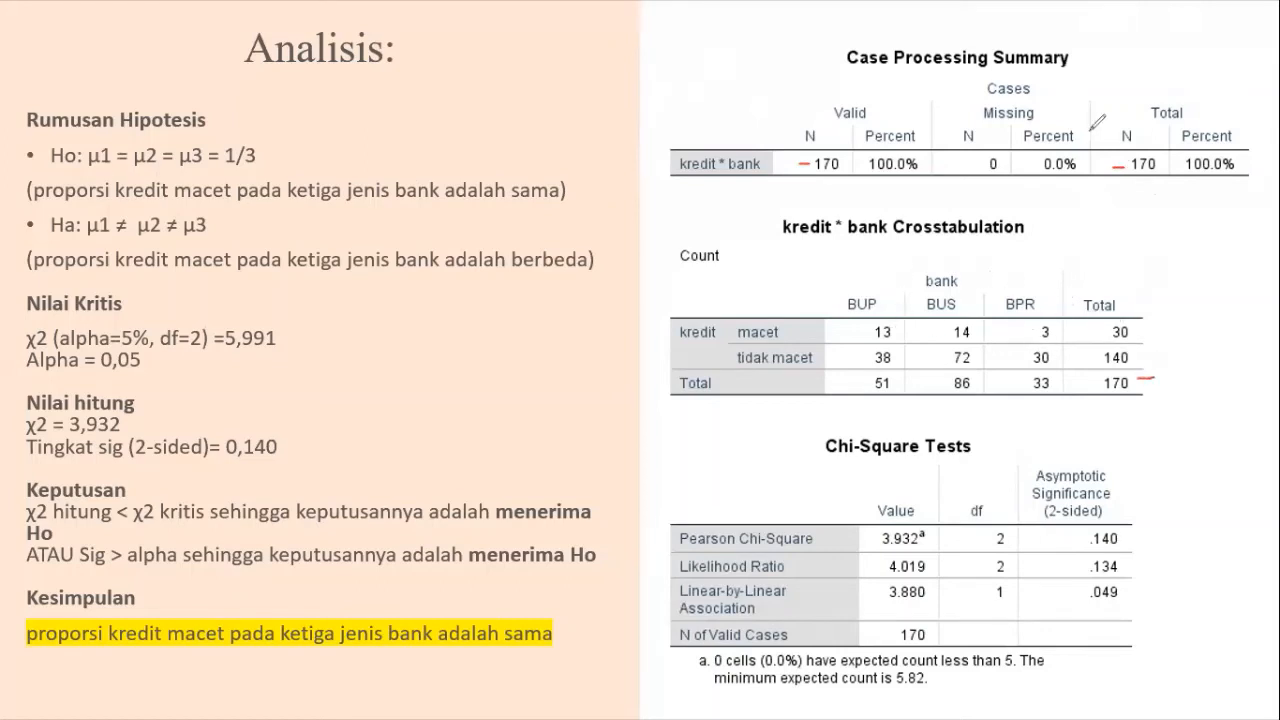
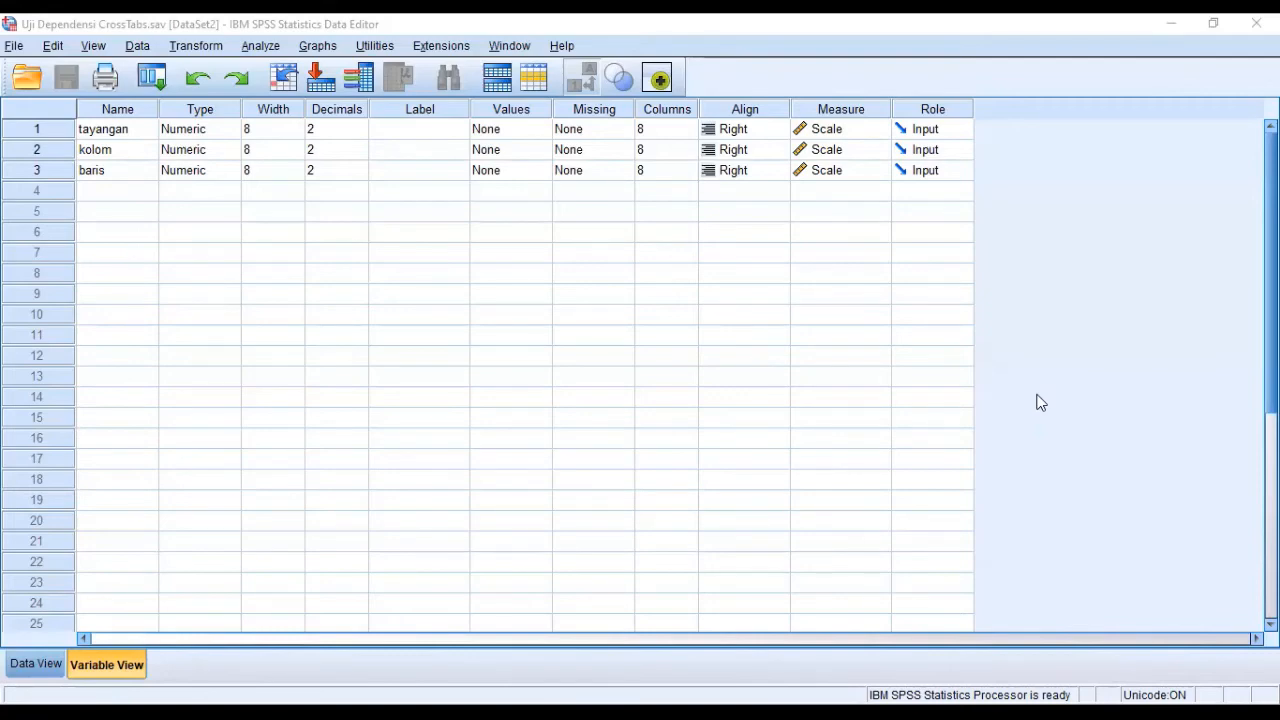
Add the value label 1 = infotainment to the kolom variable in the Uji Dependensi CrossTabs data set
{"action": "left_click", "coordinate": [506, 149]}
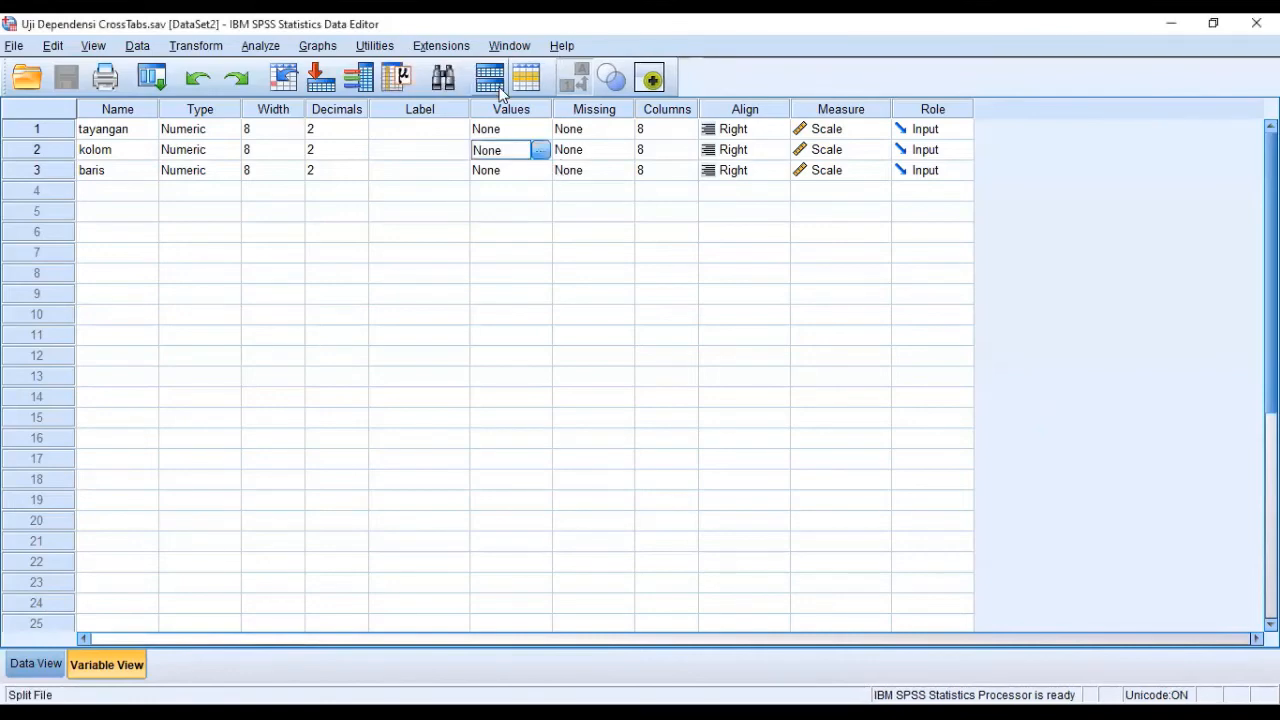
{"action": "left_click", "coordinate": [541, 150]}
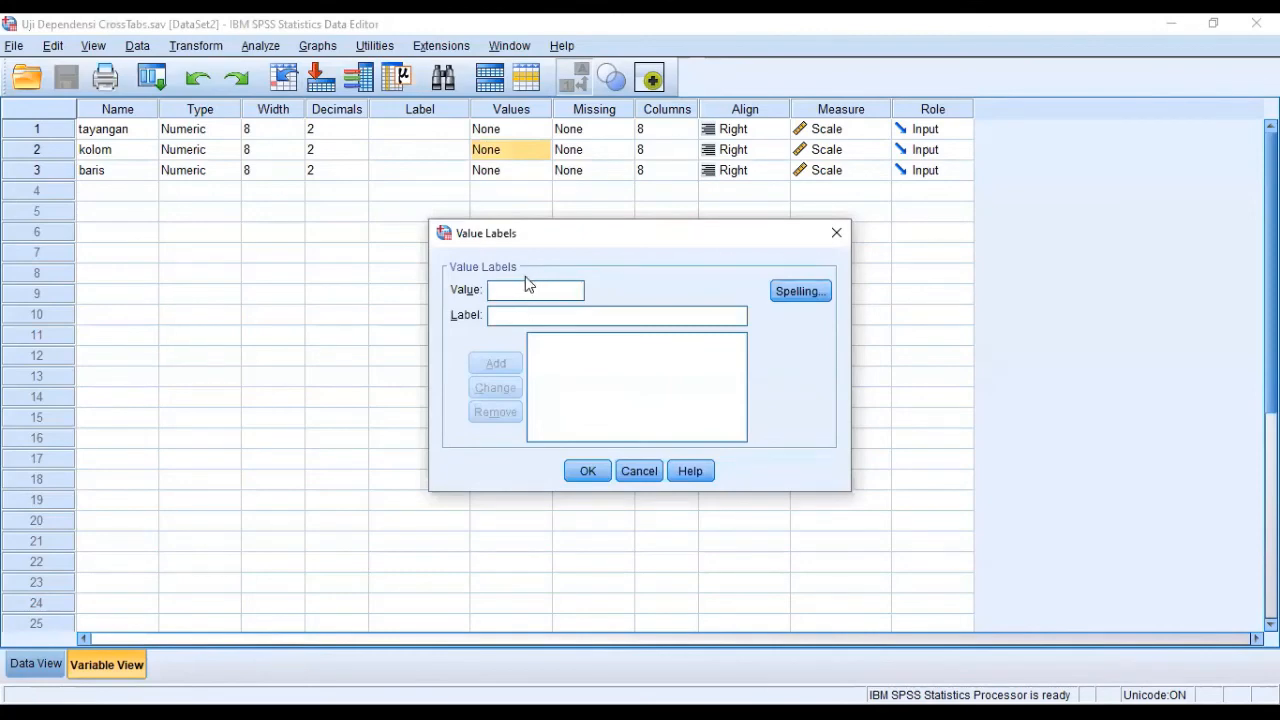
{"action": "type", "text": "1"}
{"action": "left_click", "coordinate": [534, 318]}
{"action": "type", "text": "insta"}
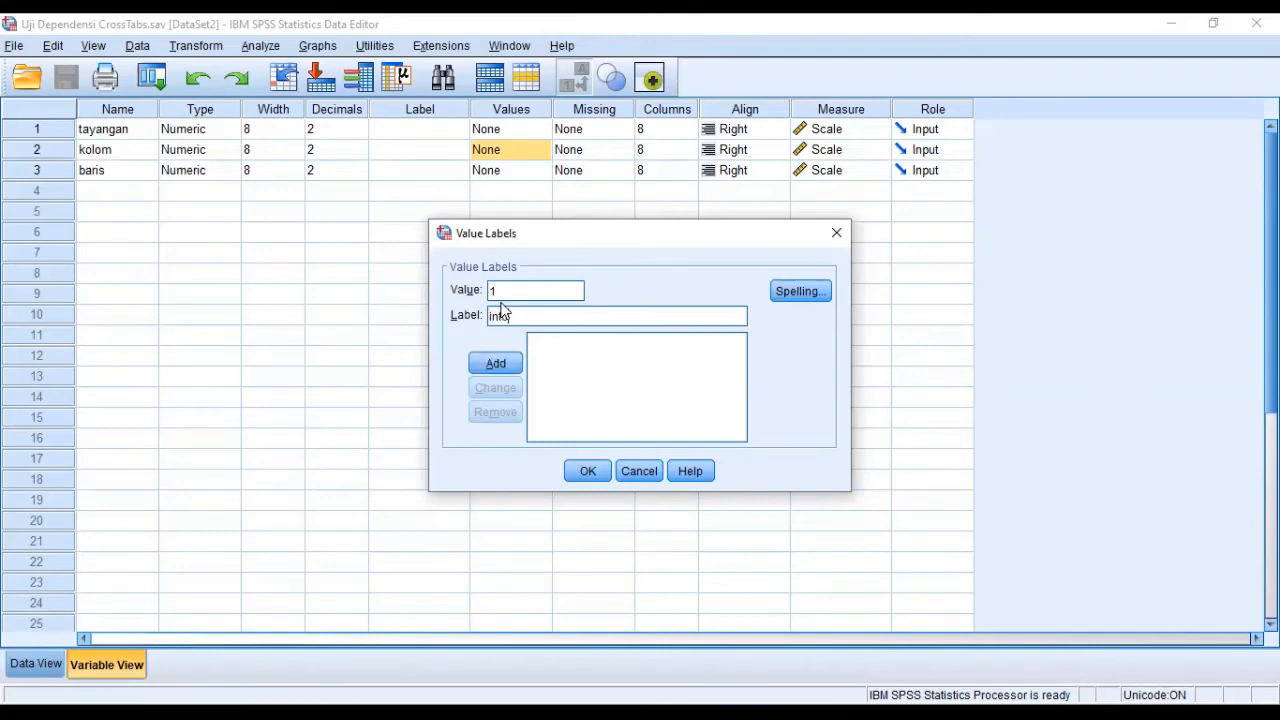
{"action": "type", "text": "inment"}
{"action": "left_click", "coordinate": [494, 363]}
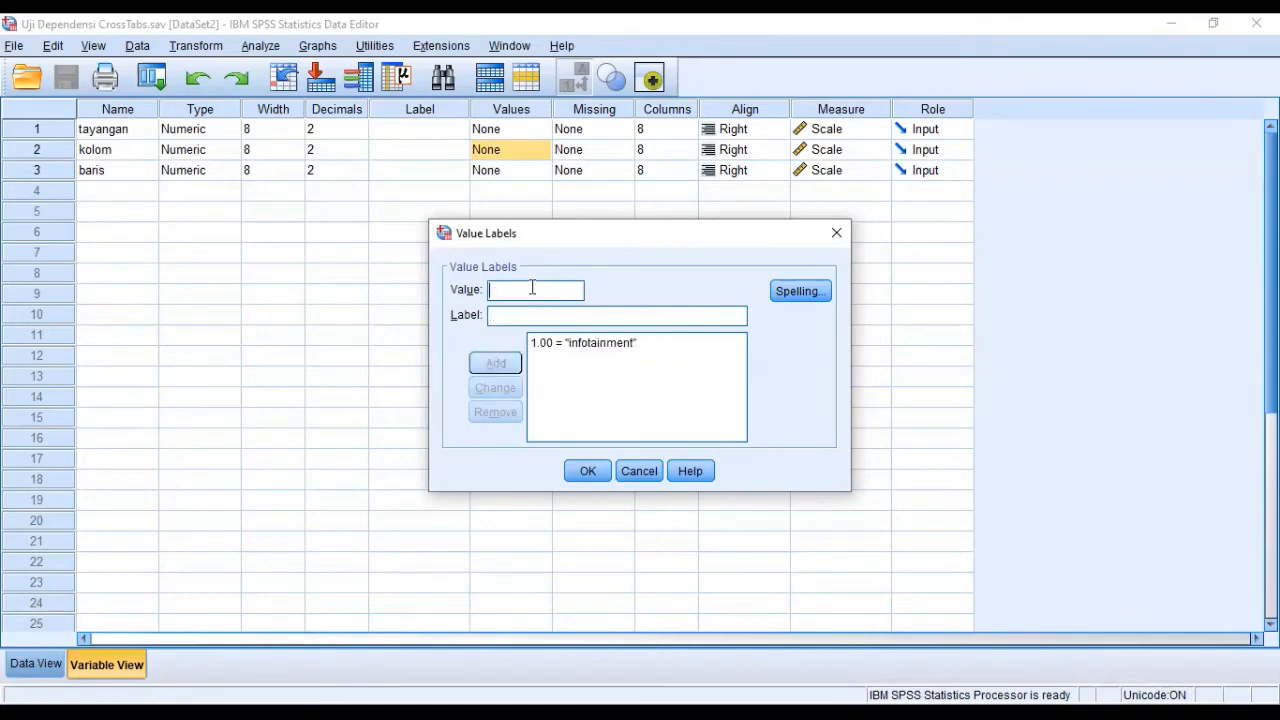
Add the value labels 2 = kriminal and 3 = berita to the kolom variable and confirm them
{"action": "type", "text": "2"}
{"action": "left_click", "coordinate": [526, 319]}
{"action": "type", "text": "kriminal"}
{"action": "left_click", "coordinate": [495, 363]}
{"action": "type", "text": "3"}
{"action": "left_click", "coordinate": [500, 315]}
{"action": "type", "text": "berita"}
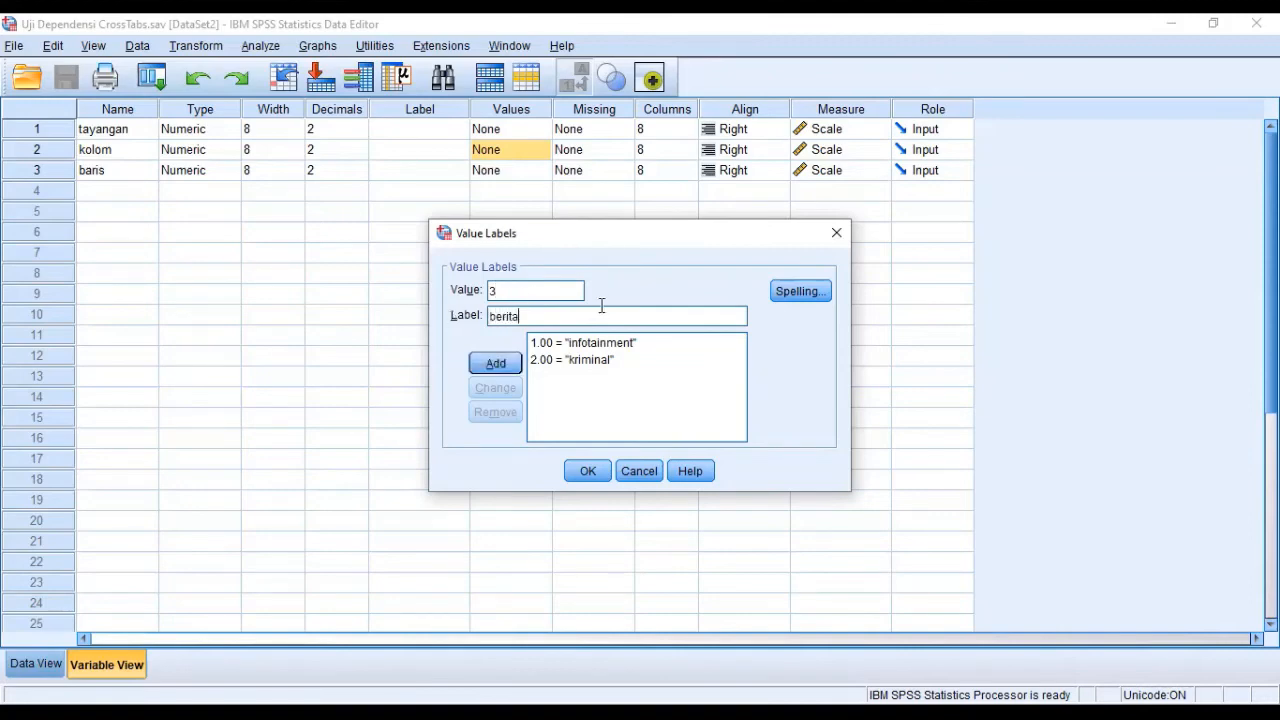
{"action": "left_click", "coordinate": [496, 363]}
{"action": "left_click", "coordinate": [598, 471]}
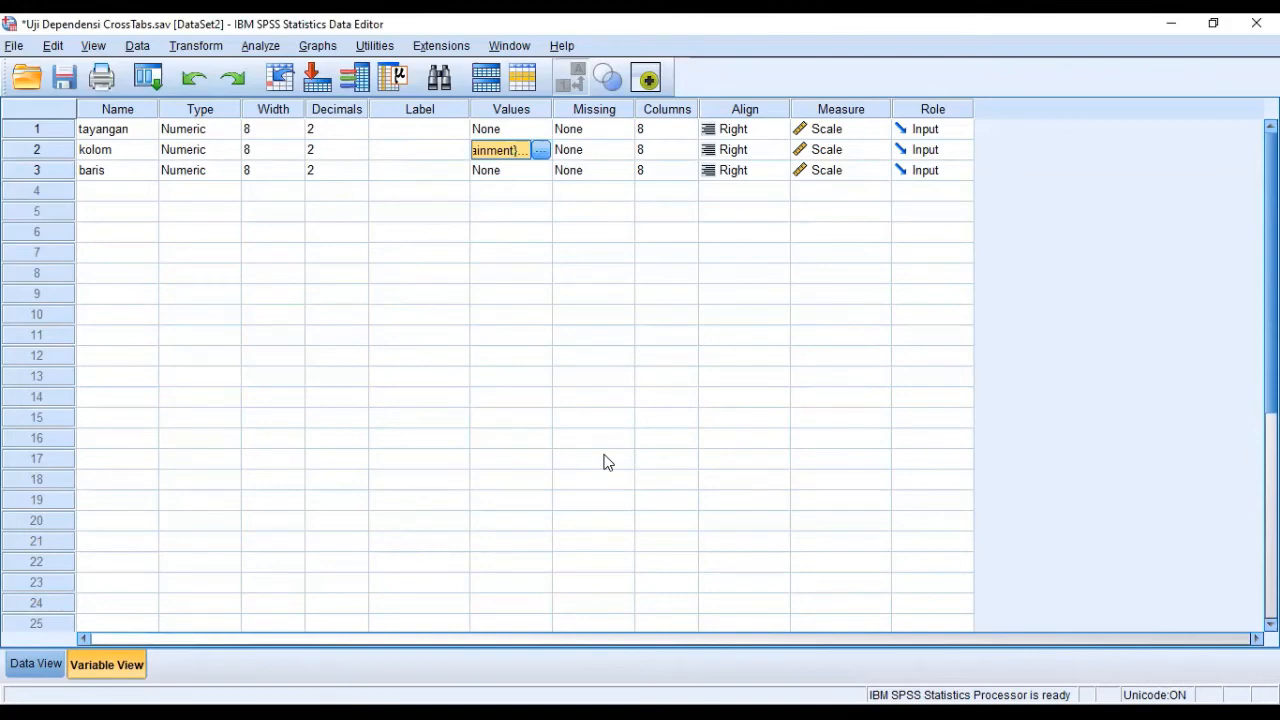
Add the value label 1 = pagi to the baris variable
{"action": "left_click", "coordinate": [105, 170]}
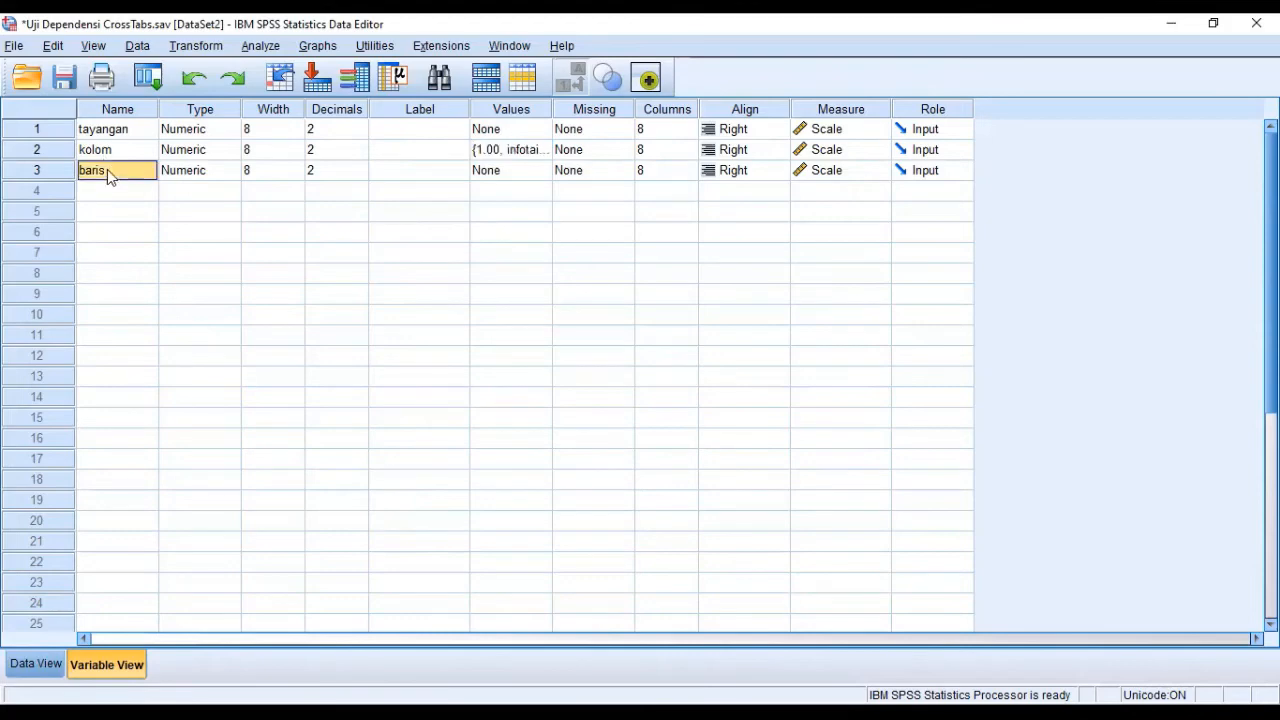
{"action": "left_click", "coordinate": [532, 174]}
{"action": "left_click", "coordinate": [540, 172]}
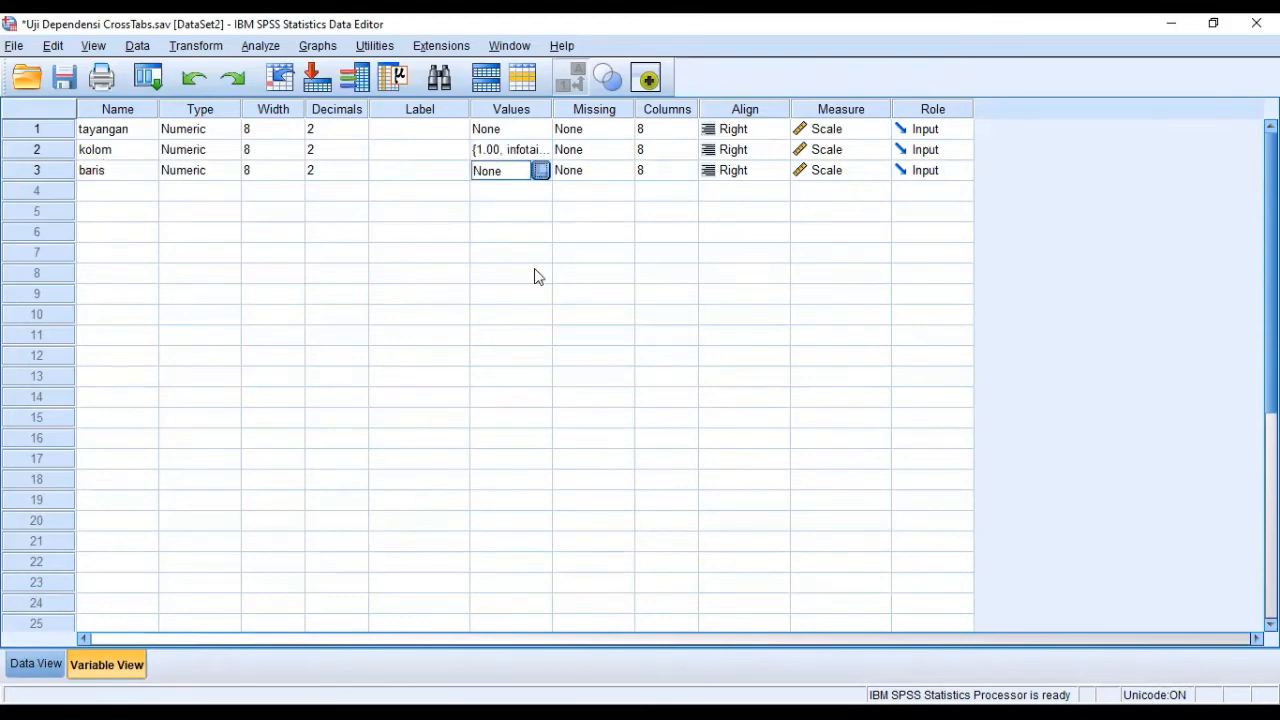
{"action": "type", "text": "1"}
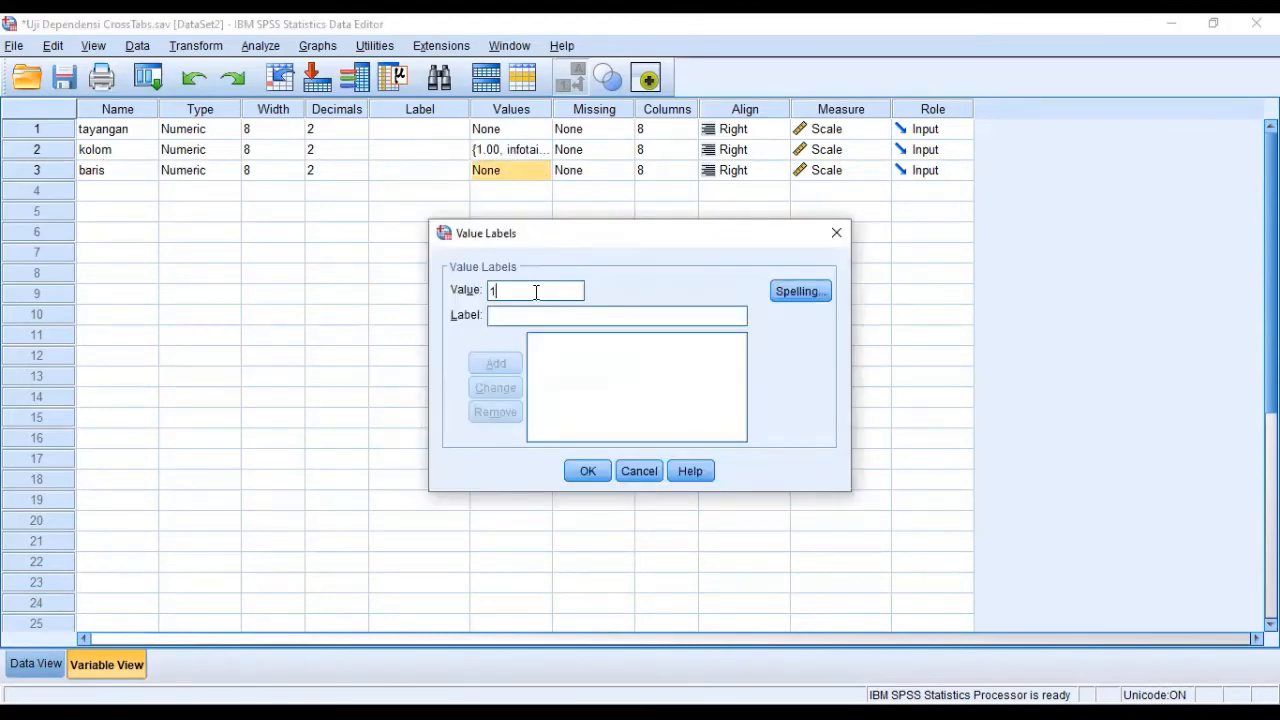
{"action": "left_click", "coordinate": [524, 316]}
{"action": "type", "text": "pagi"}
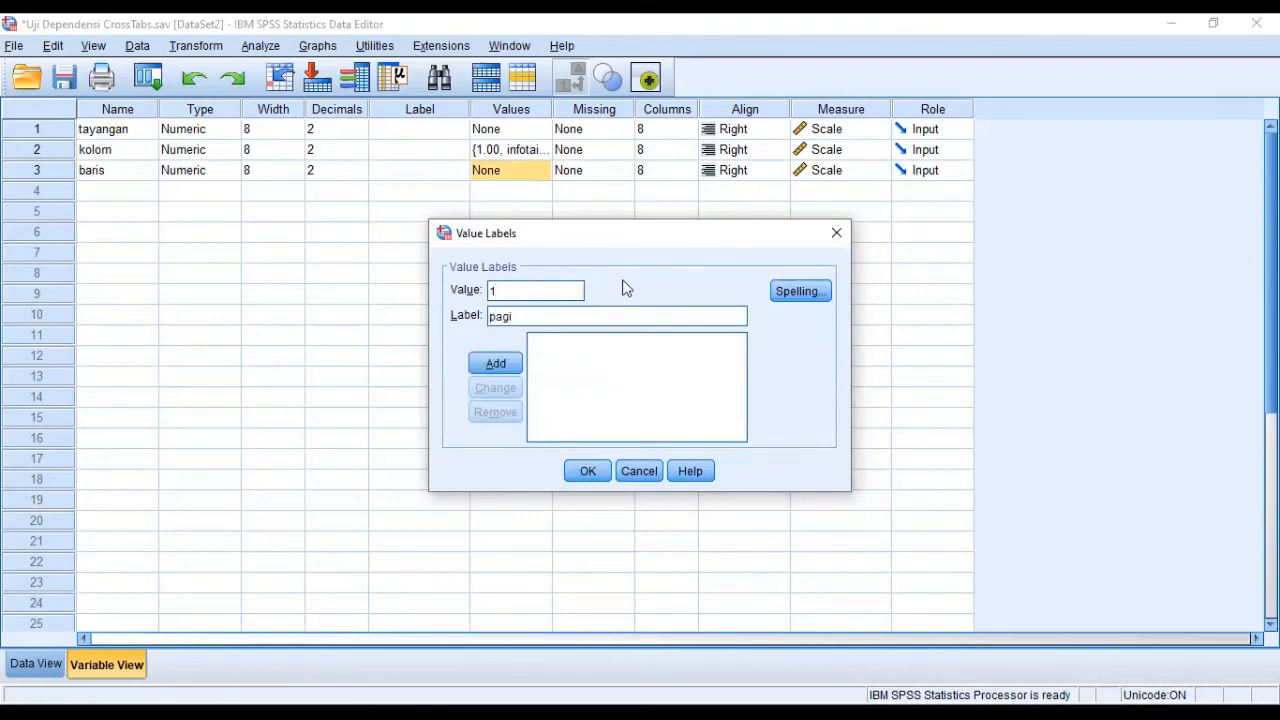
{"action": "left_click", "coordinate": [502, 367]}
Add the value labels 2 = siang and 3 = malam to the baris variable and confirm them
{"action": "type", "text": "2"}
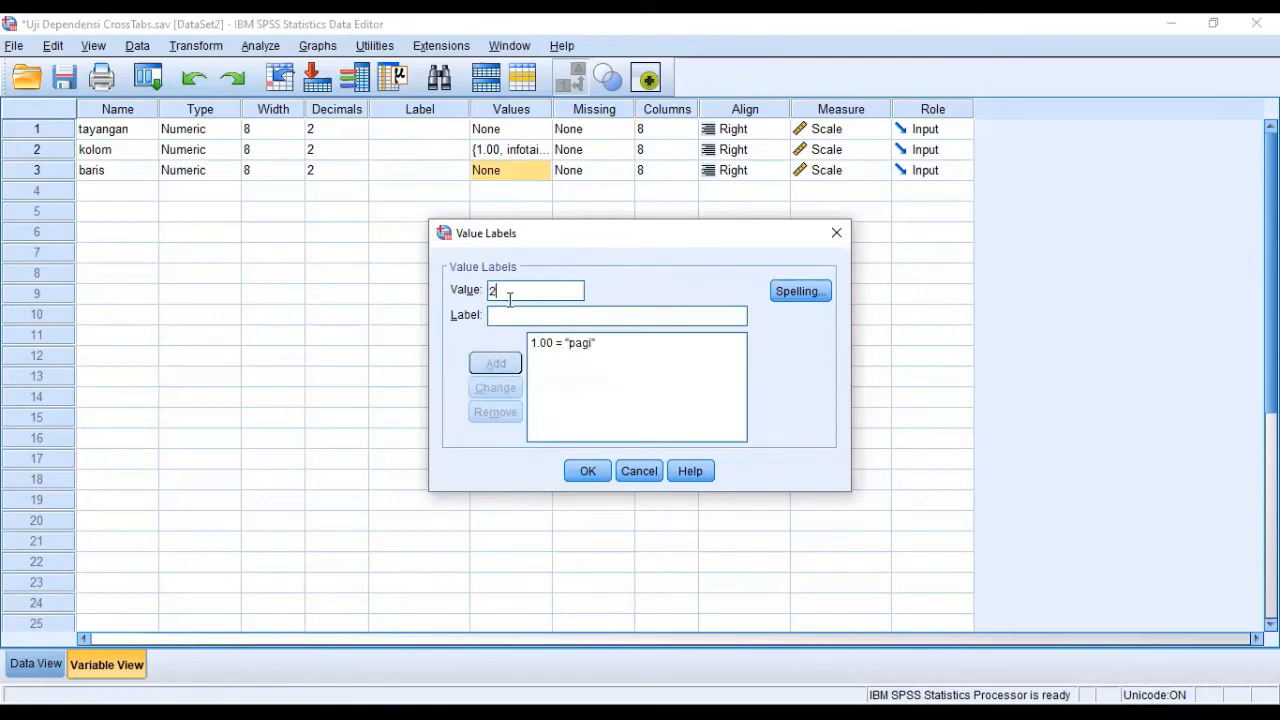
{"action": "left_click", "coordinate": [508, 315]}
{"action": "type", "text": "siang"}
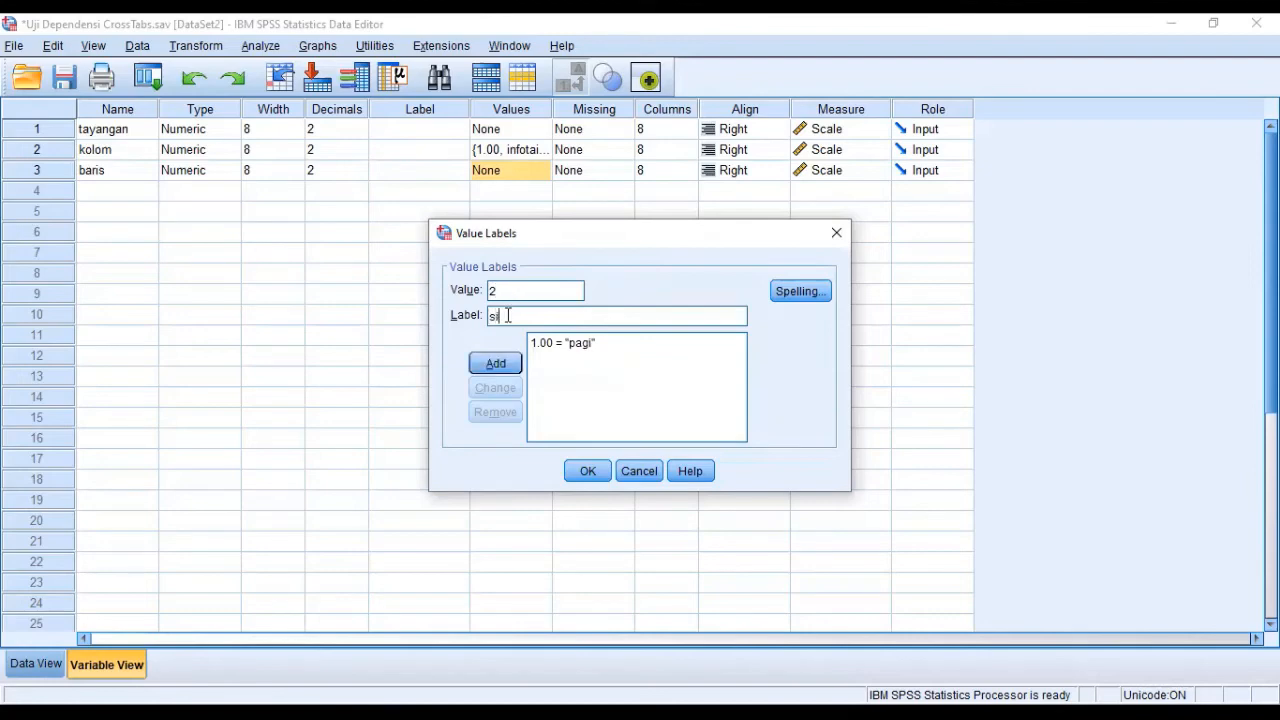
{"action": "left_click", "coordinate": [498, 364]}
{"action": "type", "text": "3"}
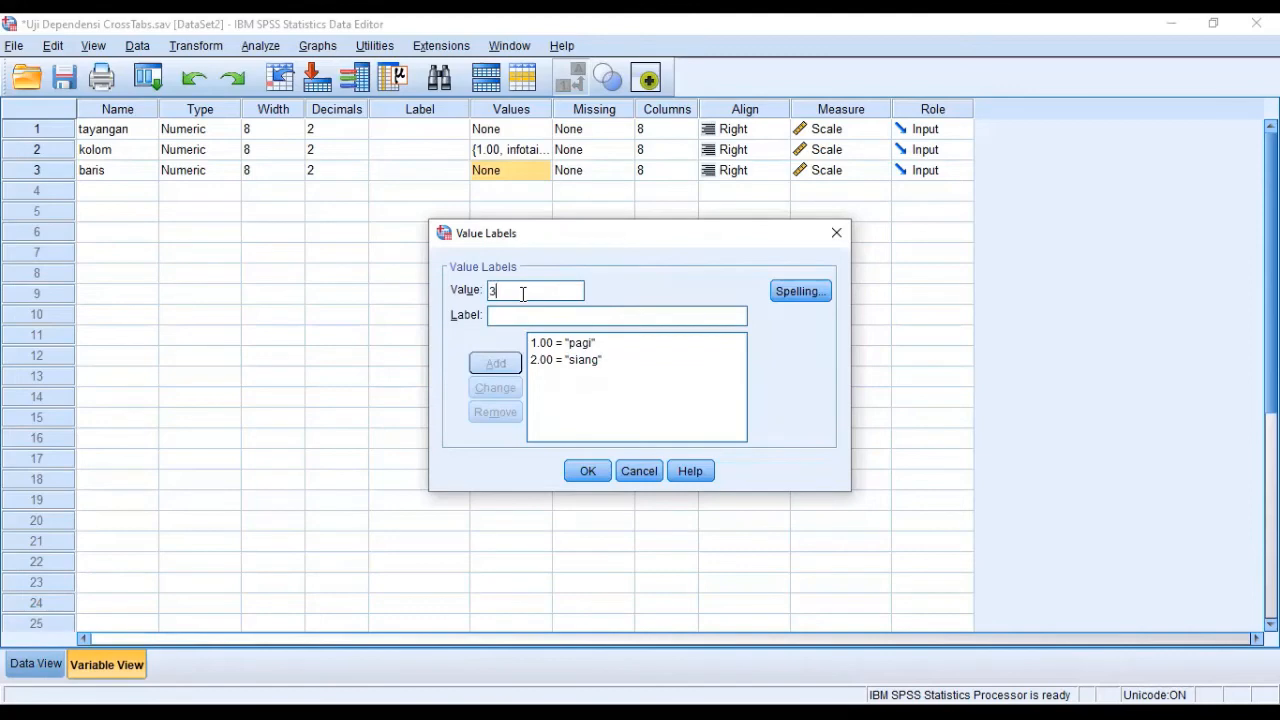
{"action": "left_click", "coordinate": [518, 315]}
{"action": "type", "text": "malam"}
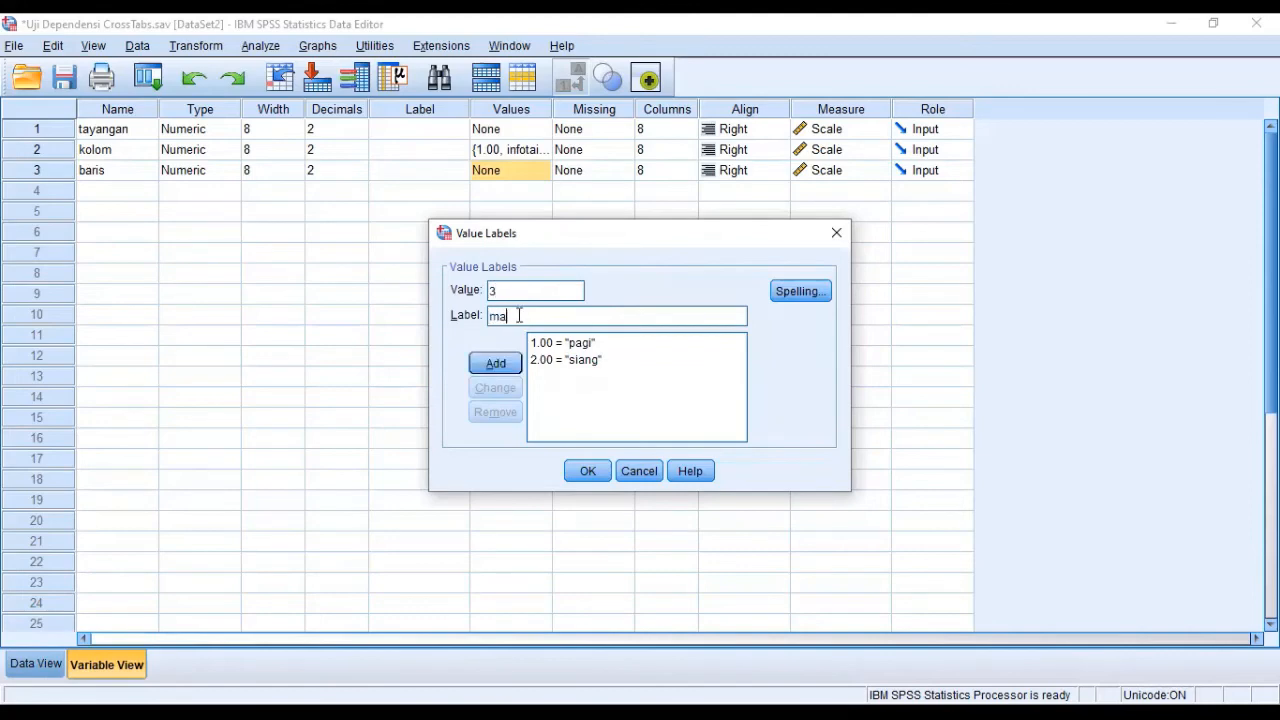
{"action": "left_click", "coordinate": [493, 363]}
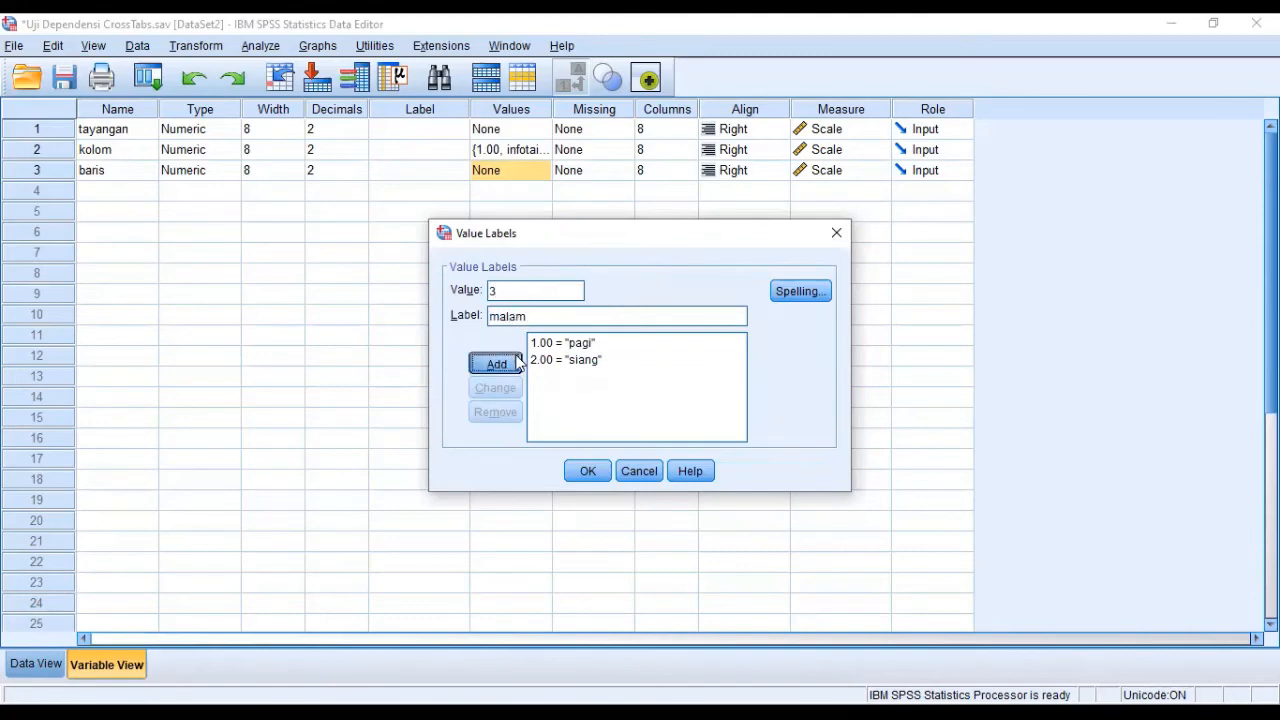
{"action": "left_click", "coordinate": [588, 471]}
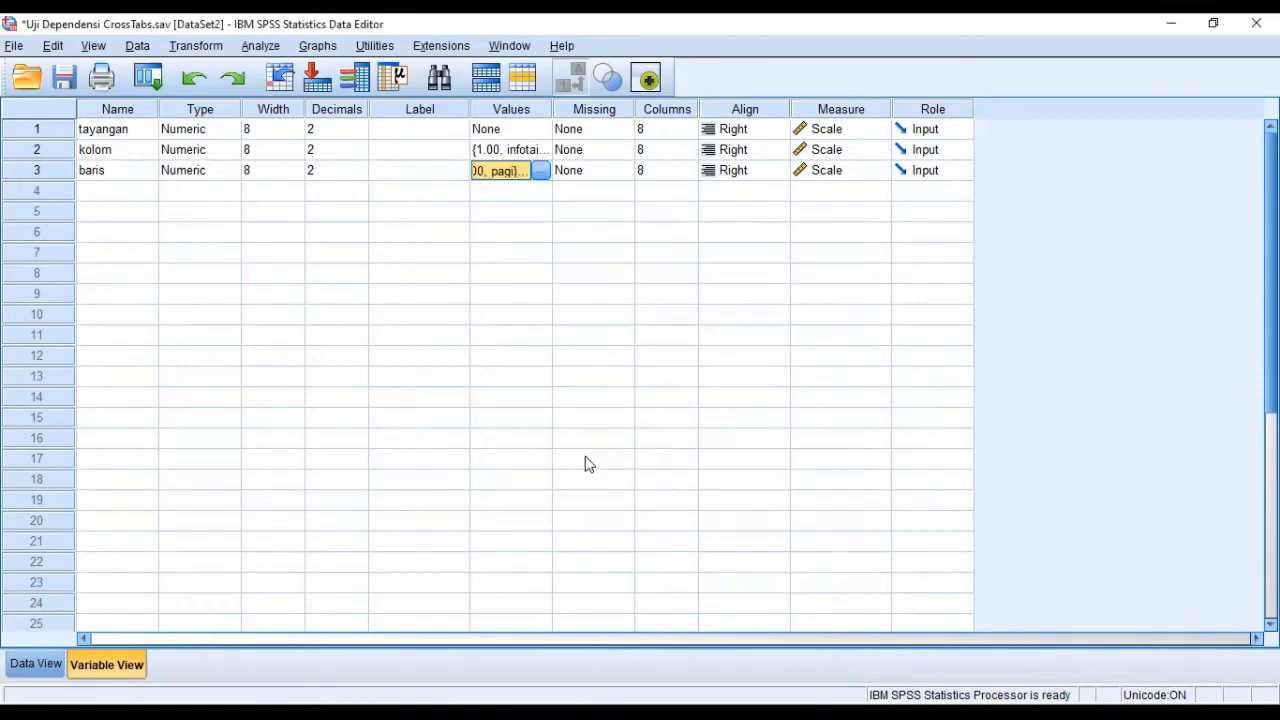
{"action": "left_click", "coordinate": [517, 211]}
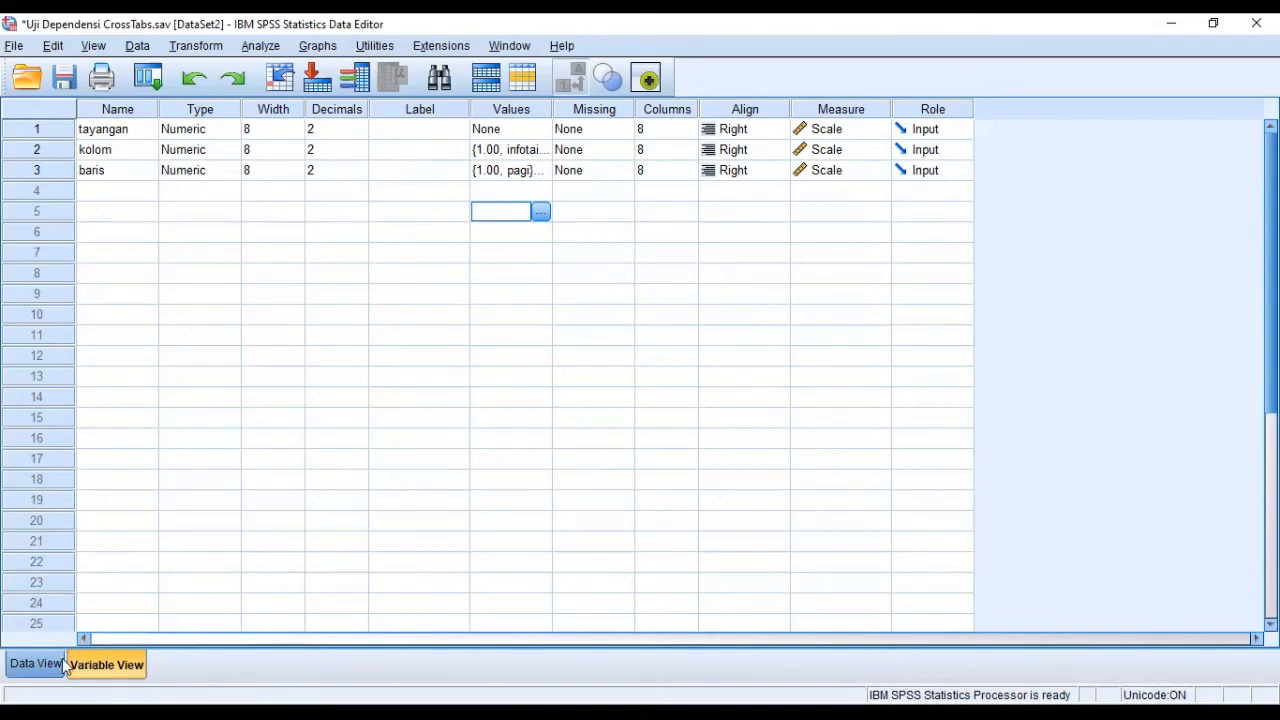
Weight the cases by the frequency variable tayangan
{"action": "left_click", "coordinate": [25, 665]}
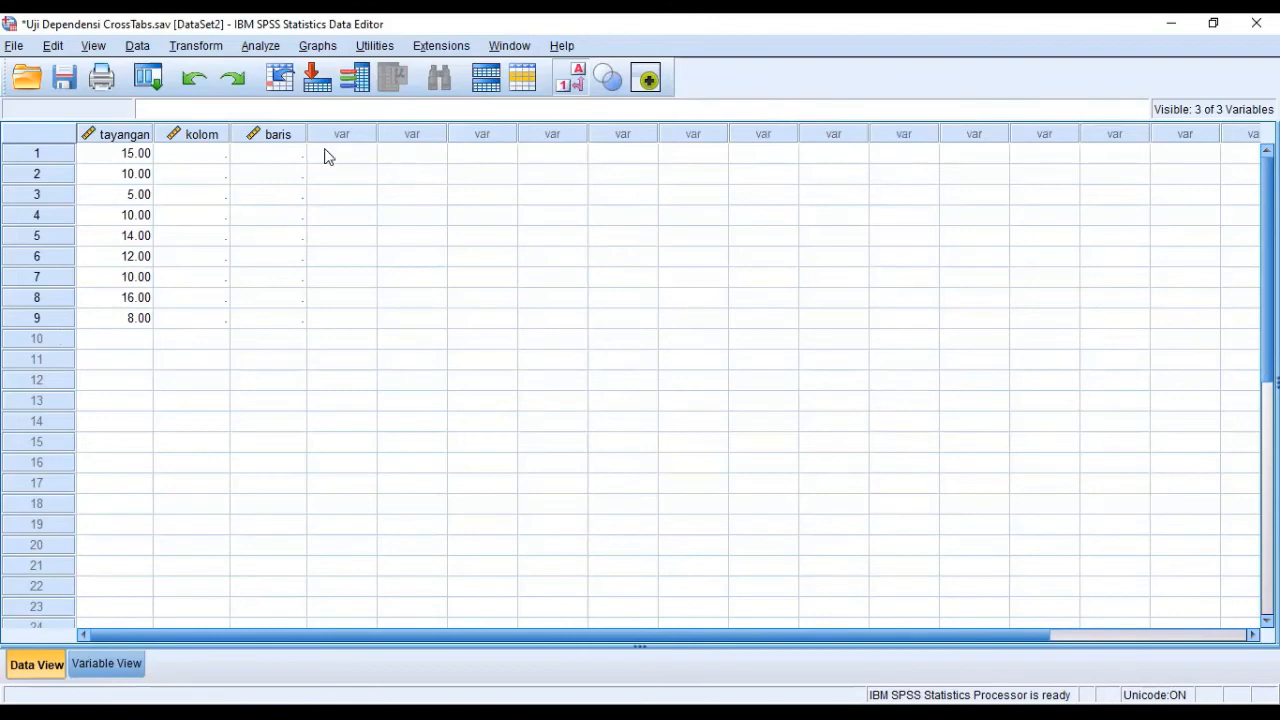
{"action": "left_click", "coordinate": [138, 46]}
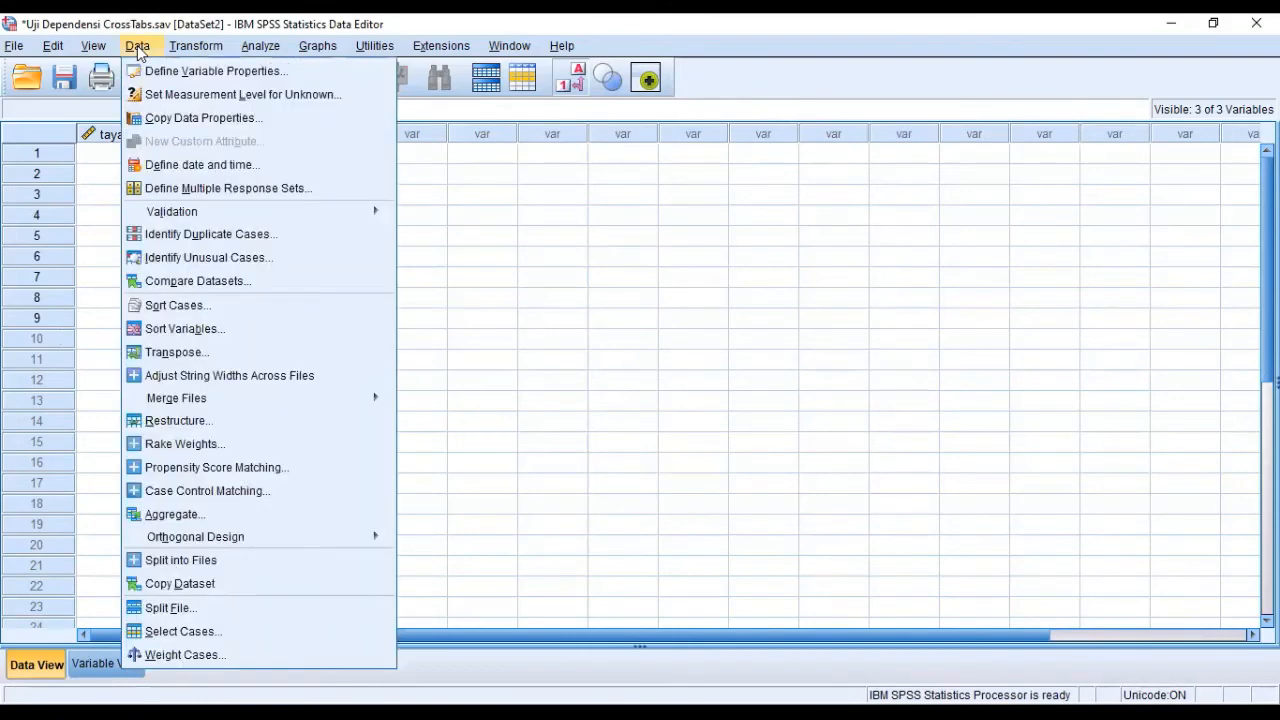
{"action": "left_click", "coordinate": [234, 654]}
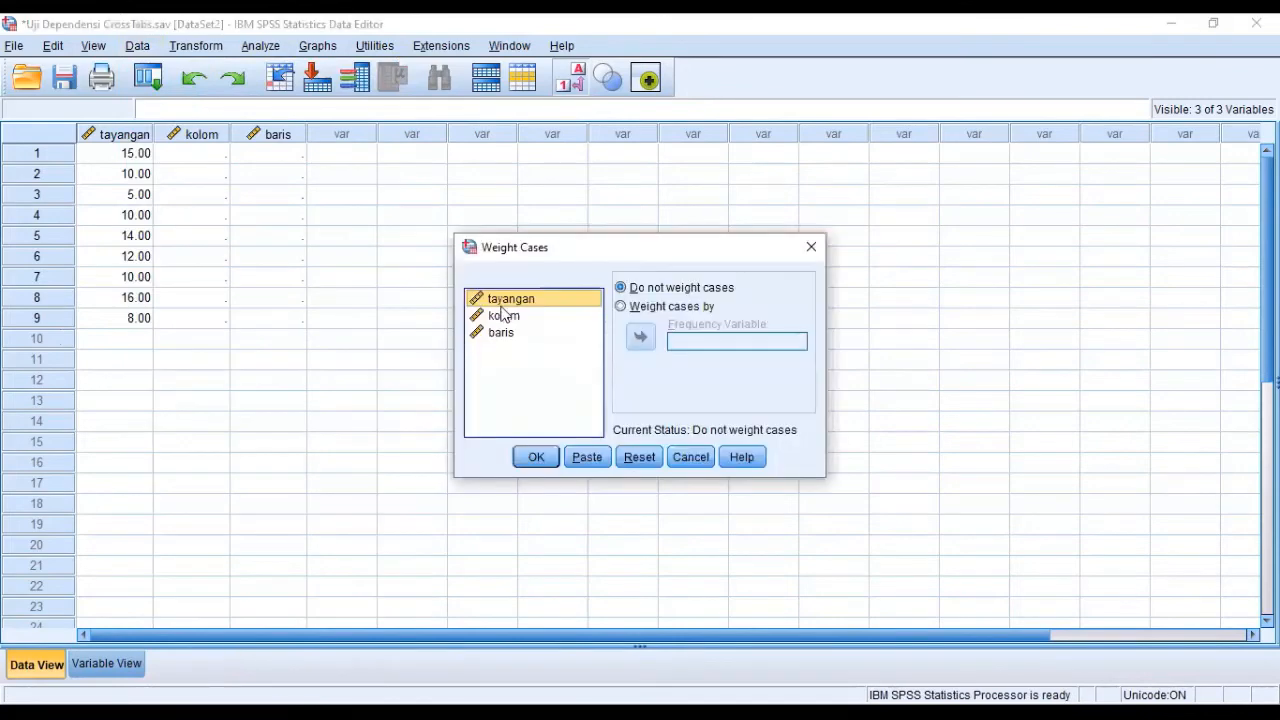
{"action": "left_click", "coordinate": [630, 306]}
{"action": "left_click", "coordinate": [641, 338]}
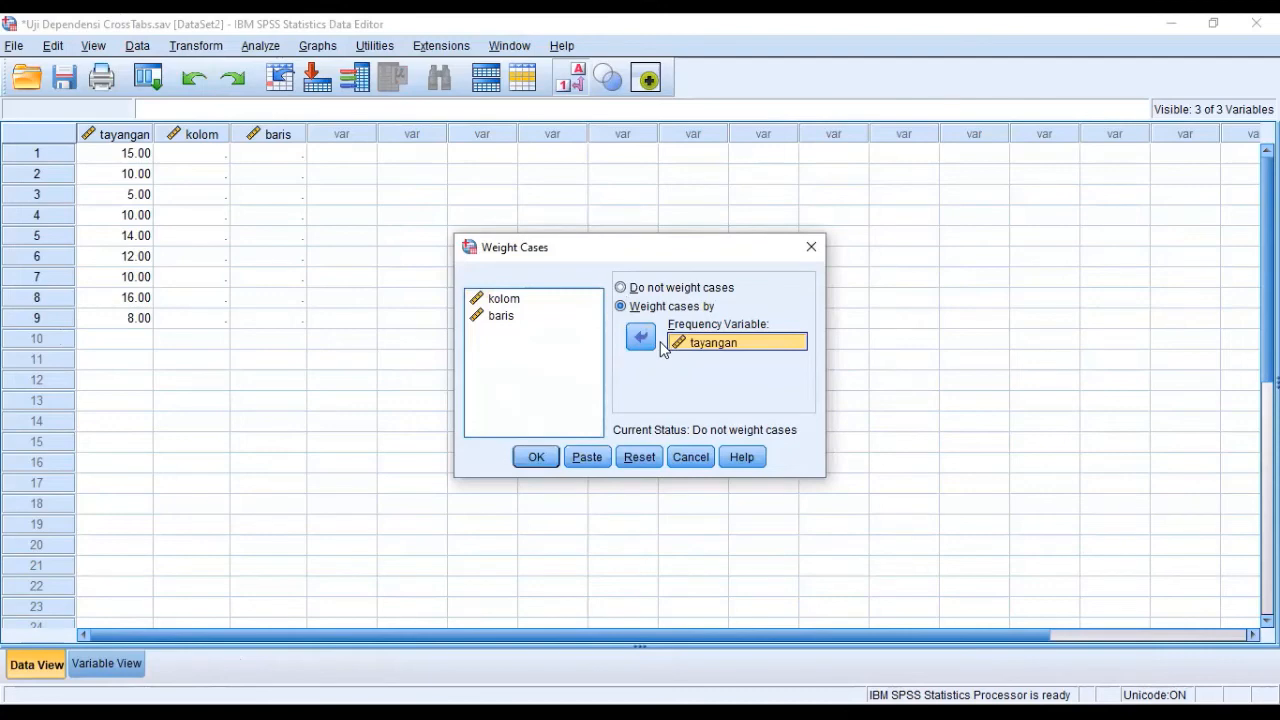
{"action": "left_click", "coordinate": [535, 458]}
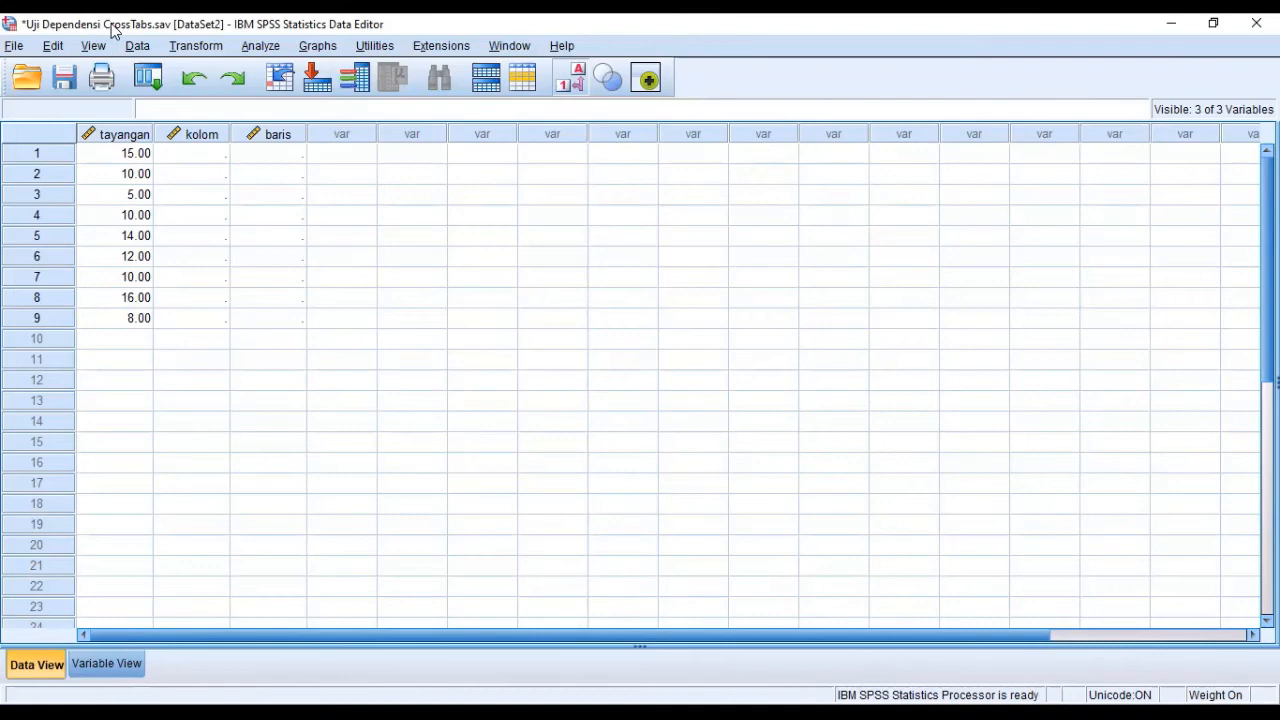
Enter kolom value 1 (infotainment) for cases 1 to 3 in the data grid
{"action": "left_click", "coordinate": [190, 156]}
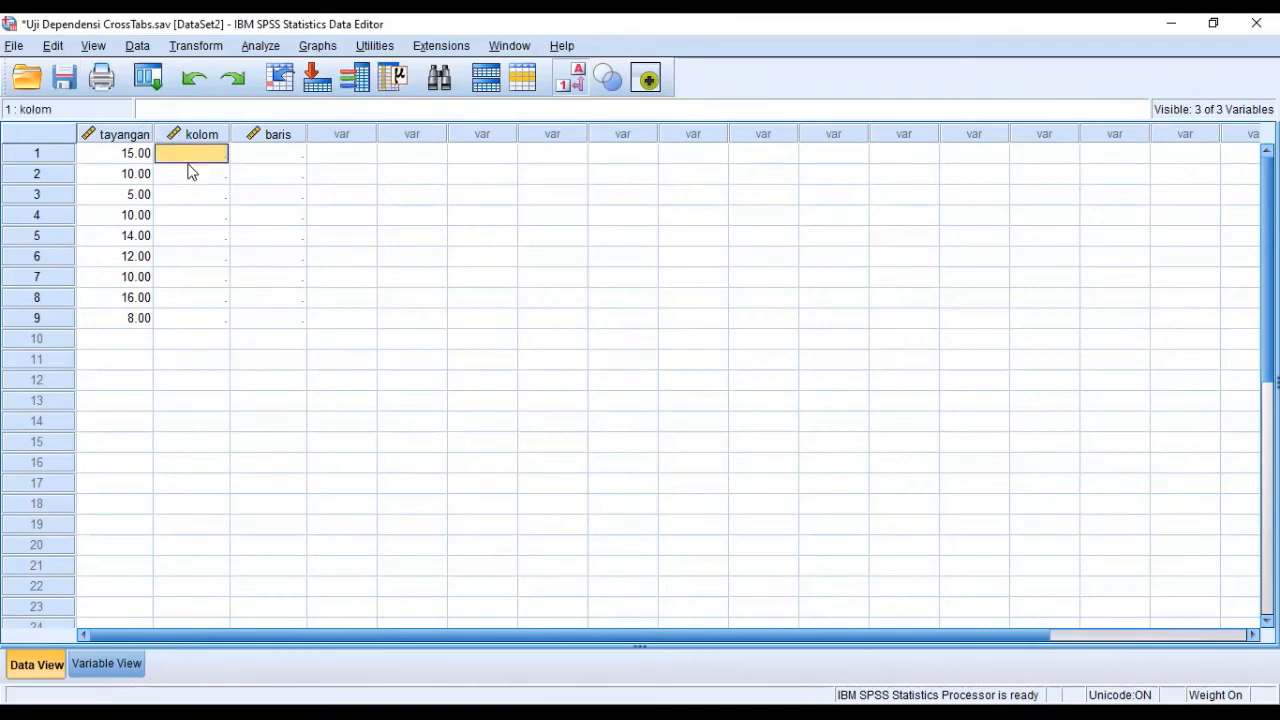
{"action": "type", "text": "1"}
{"action": "key", "text": "Return"}
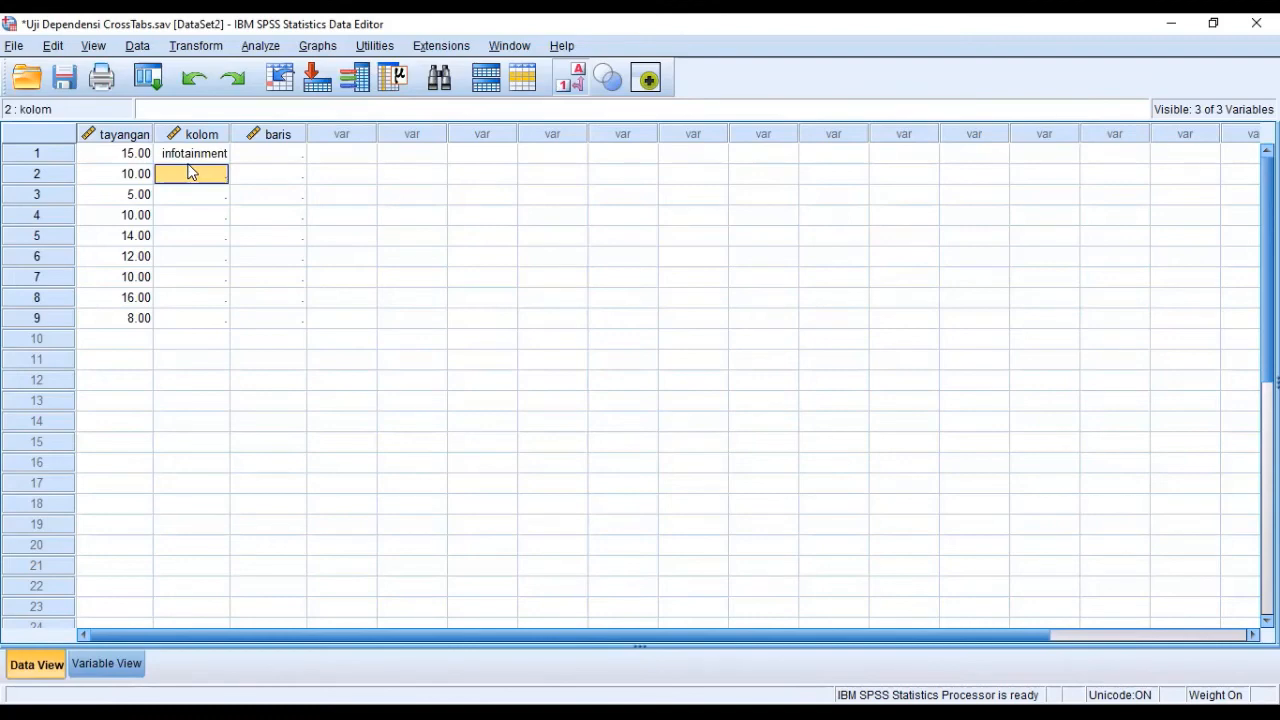
{"action": "key", "text": "Down"}
{"action": "left_click", "coordinate": [192, 172]}
{"action": "type", "text": "infotainment"}
{"action": "key", "text": "Return"}
{"action": "type", "text": "1"}
{"action": "key", "text": "Return"}
Enter kolom value 2 (kriminal) for cases 4 to 6
{"action": "type", "text": "2"}
{"action": "key", "text": "Return"}
{"action": "type", "text": "2"}
{"action": "key", "text": "Return"}
{"action": "type", "text": "2"}
{"action": "key", "text": "Return"}
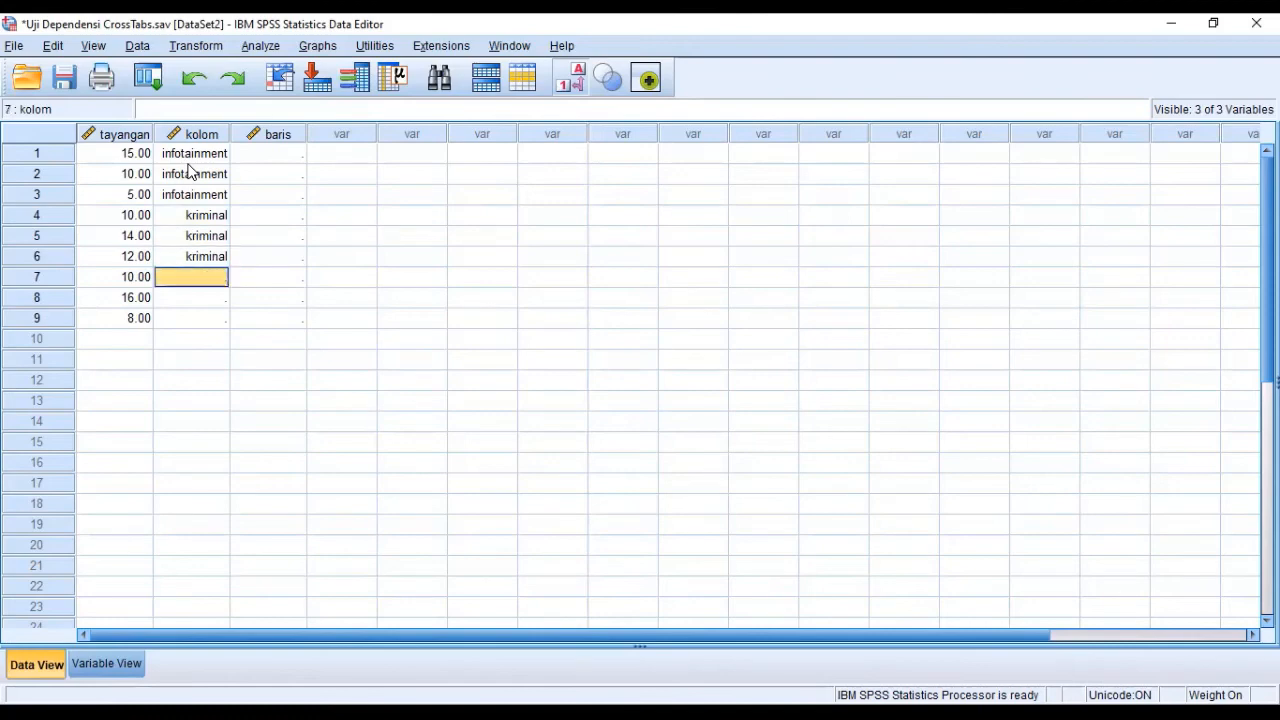
Enter kolom value 3 (berita) for cases 7 to 9
{"action": "type", "text": "3"}
{"action": "key", "text": "Return"}
{"action": "type", "text": "3"}
{"action": "key", "text": "Return"}
{"action": "type", "text": "3"}
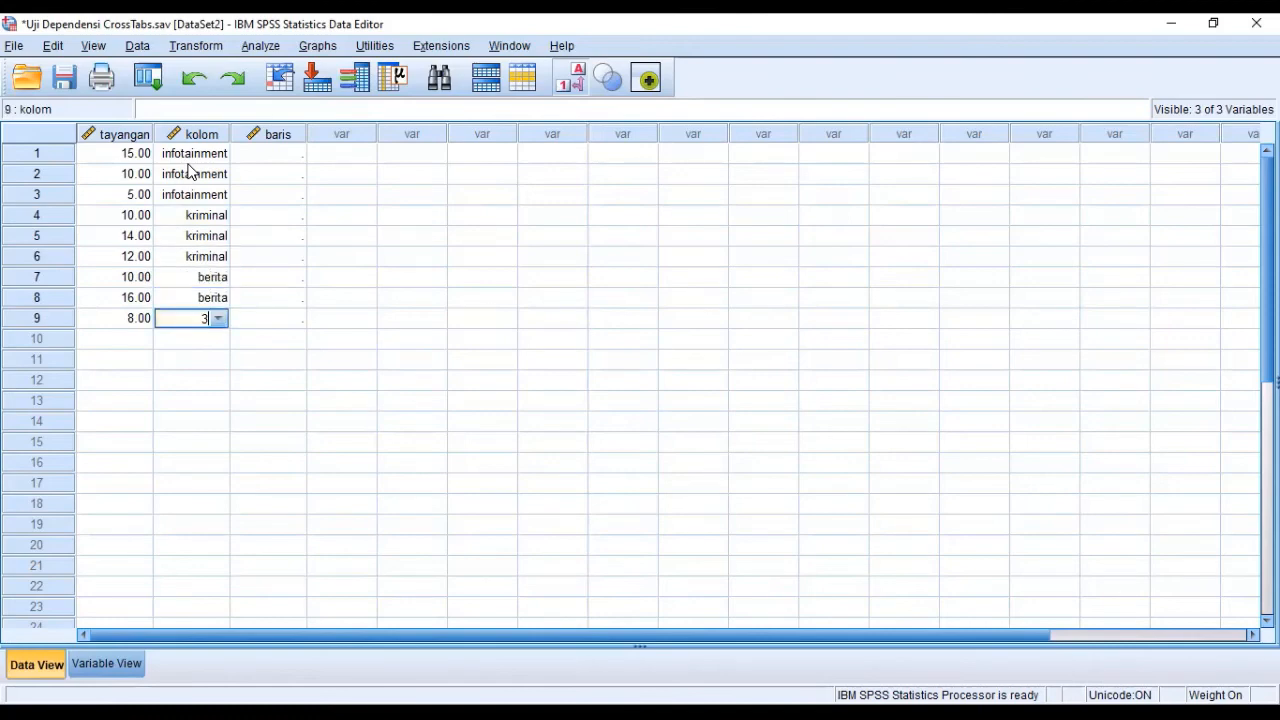
{"action": "key", "text": "Return"}
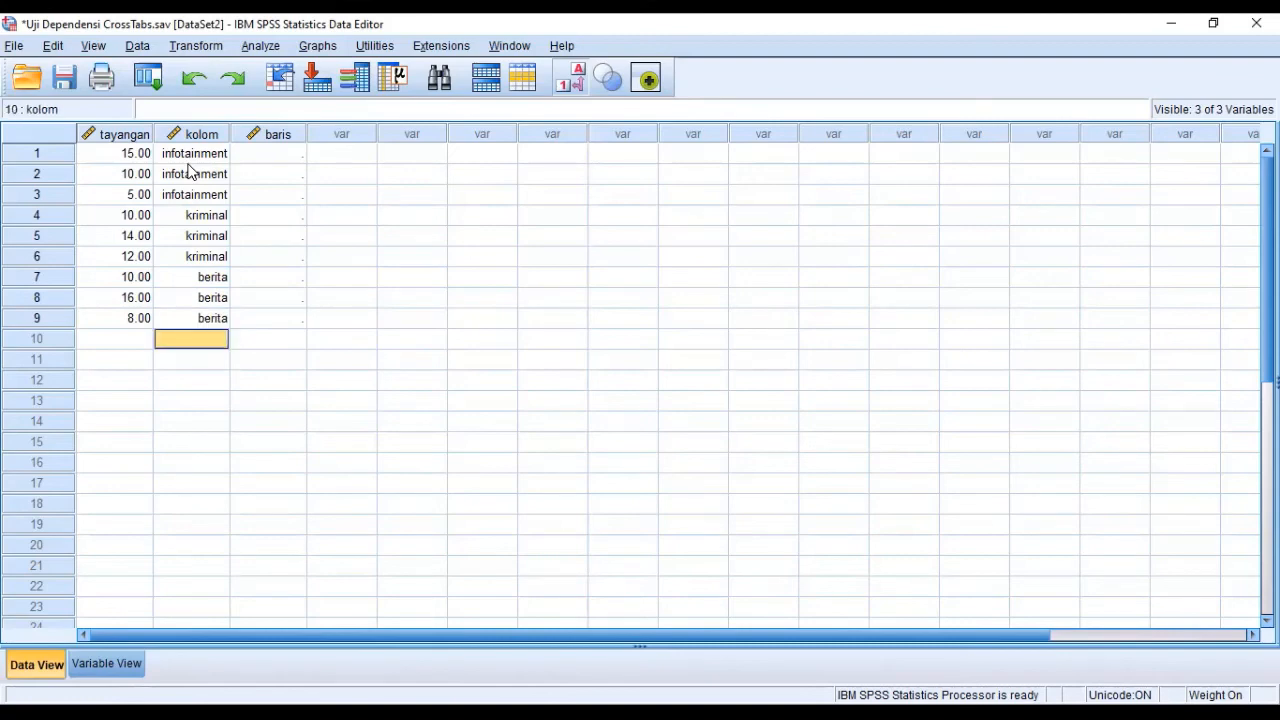
Enter baris values 1, 2 and 3 (pagi, siang, malam) for the infotainment cases 1 to 3
{"action": "left_click", "coordinate": [292, 138]}
{"action": "left_click", "coordinate": [282, 153]}
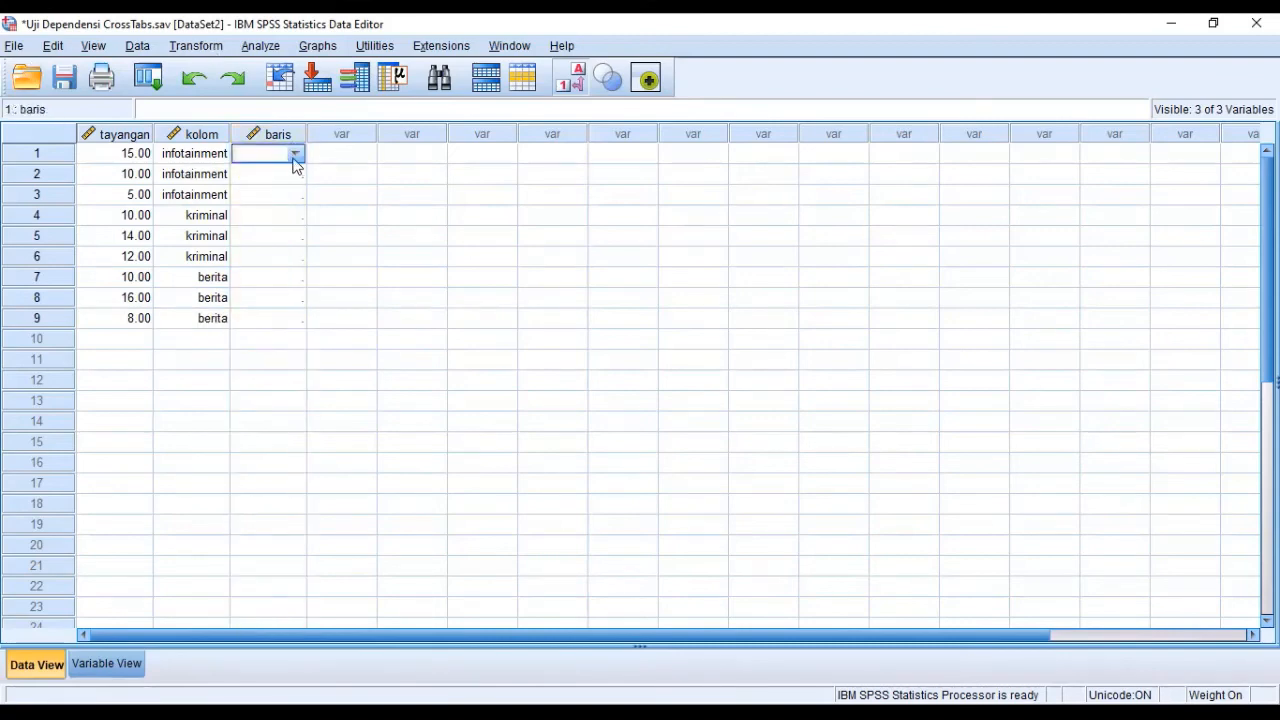
{"action": "type", "text": "1"}
{"action": "key", "text": "Return"}
{"action": "type", "text": "2"}
{"action": "key", "text": "Return"}
{"action": "type", "text": "3"}
{"action": "key", "text": "Return"}
Enter baris values 1, 2 and 3 (pagi, siang, malam) for the kriminal cases 4 to 6
{"action": "type", "text": "1"}
{"action": "key", "text": "Return"}
{"action": "type", "text": "2"}
{"action": "key", "text": "Return"}
{"action": "type", "text": "3"}
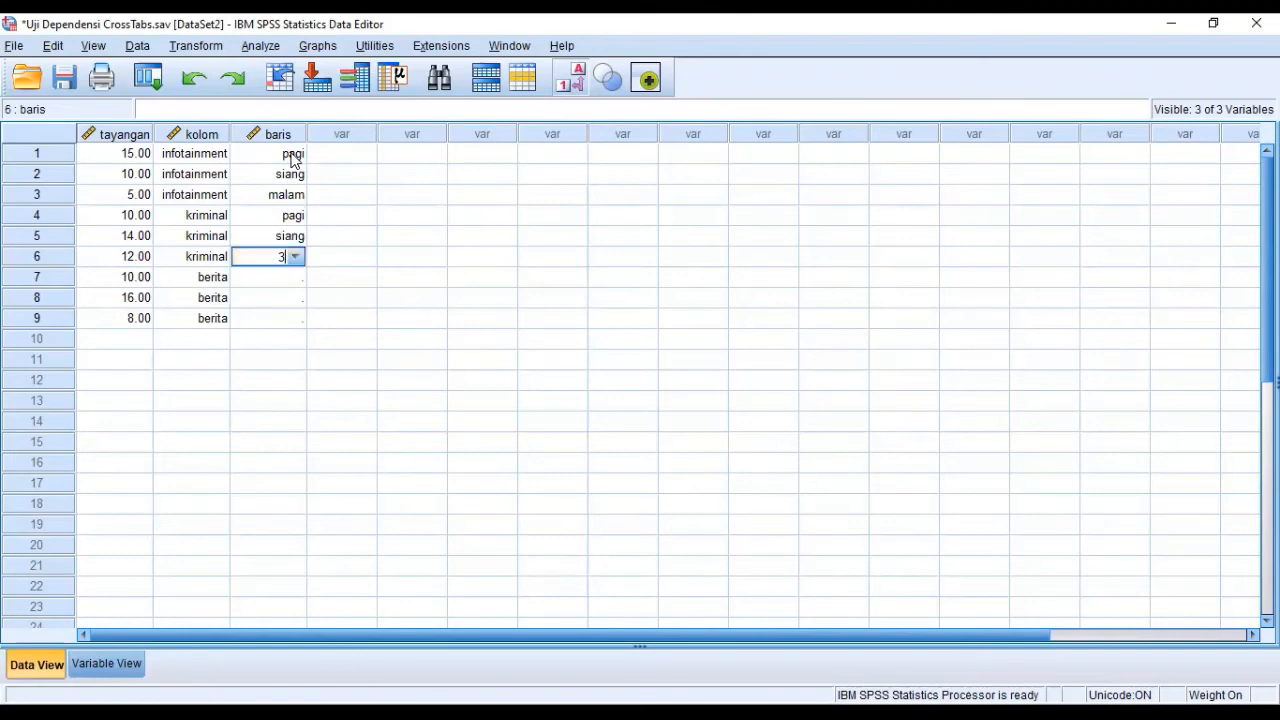
{"action": "key", "text": "Return"}
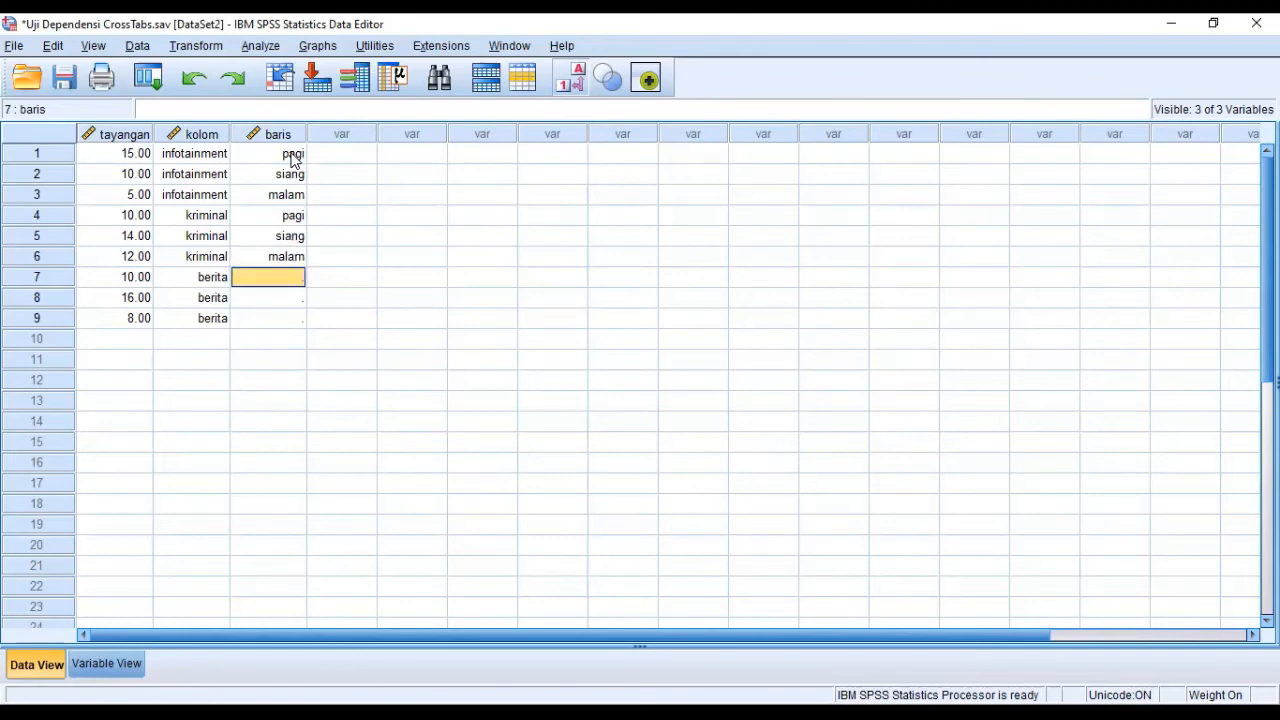
Enter baris values 1, 2 and 3 (pagi, siang, malam) for the berita cases 7 to 9
{"action": "type", "text": "1"}
{"action": "key", "text": "Return"}
{"action": "type", "text": "2"}
{"action": "key", "text": "Return"}
{"action": "type", "text": "3"}
{"action": "key", "text": "Return"}
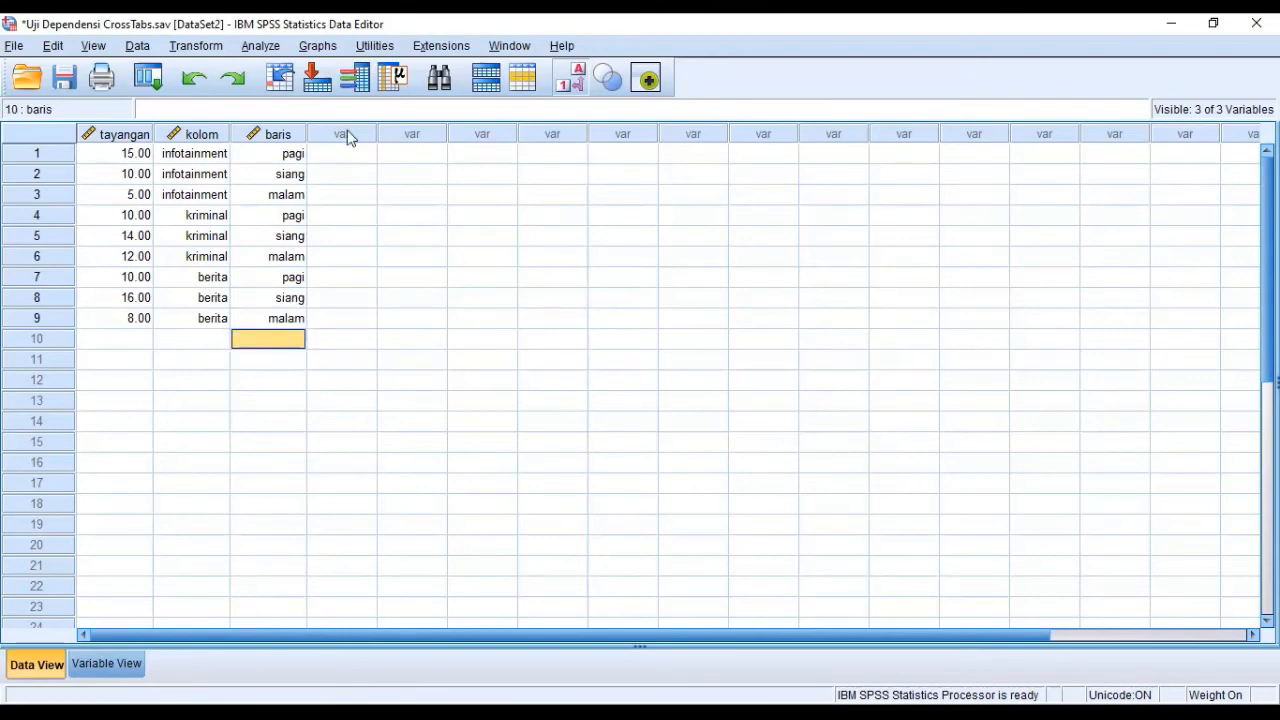
{"action": "left_click", "coordinate": [430, 382]}
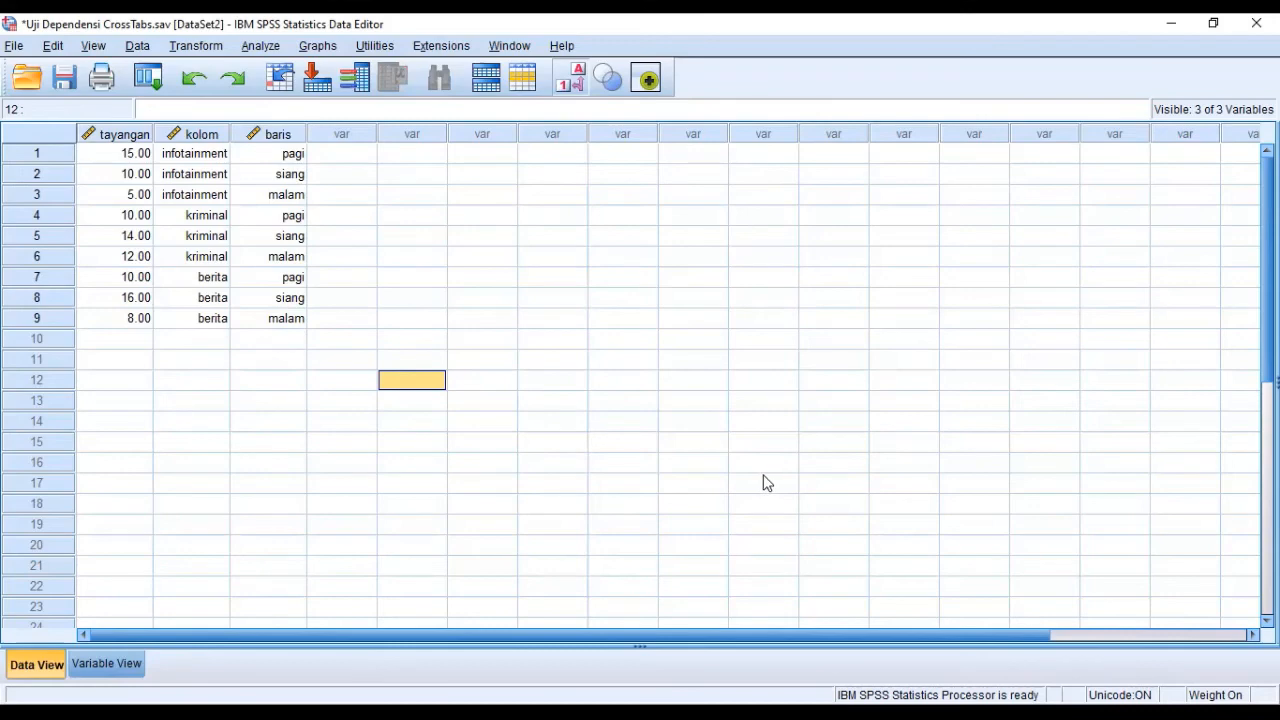
Set up a Crosstabs analysis with baris as the row variable and kolom as the column variable
{"action": "left_click", "coordinate": [262, 46]}
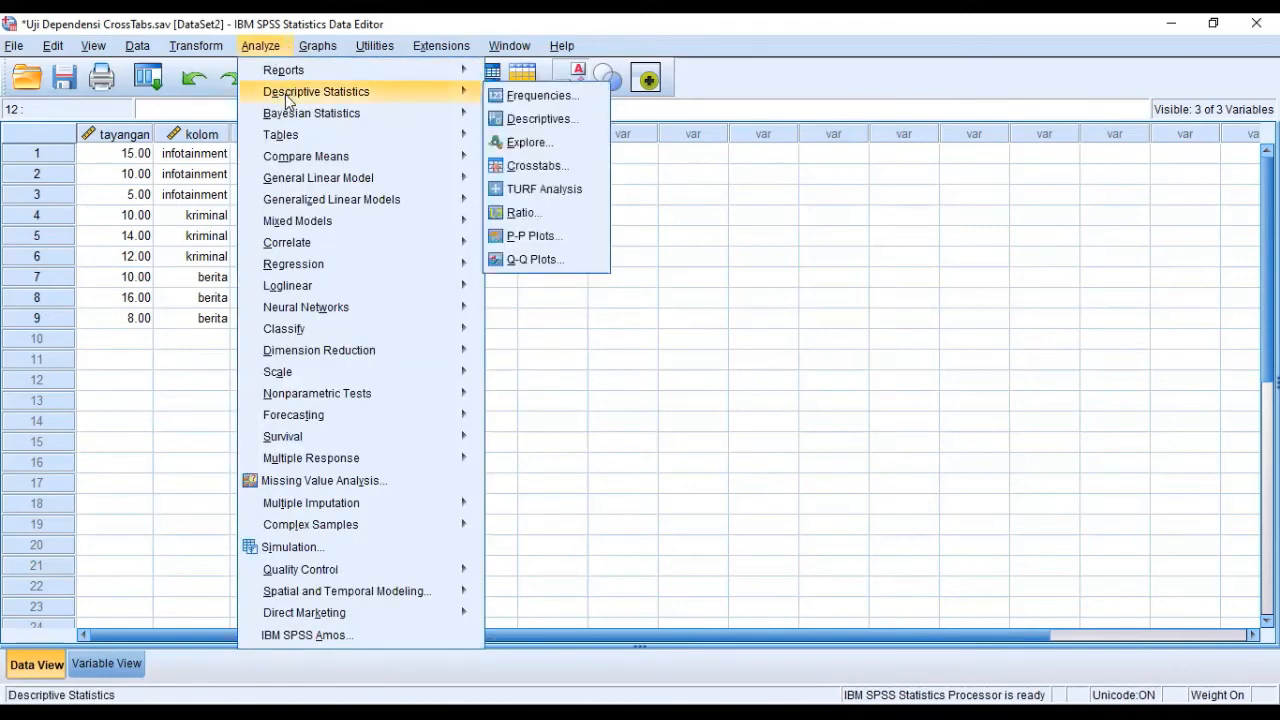
{"action": "mouse_move", "coordinate": [455, 94]}
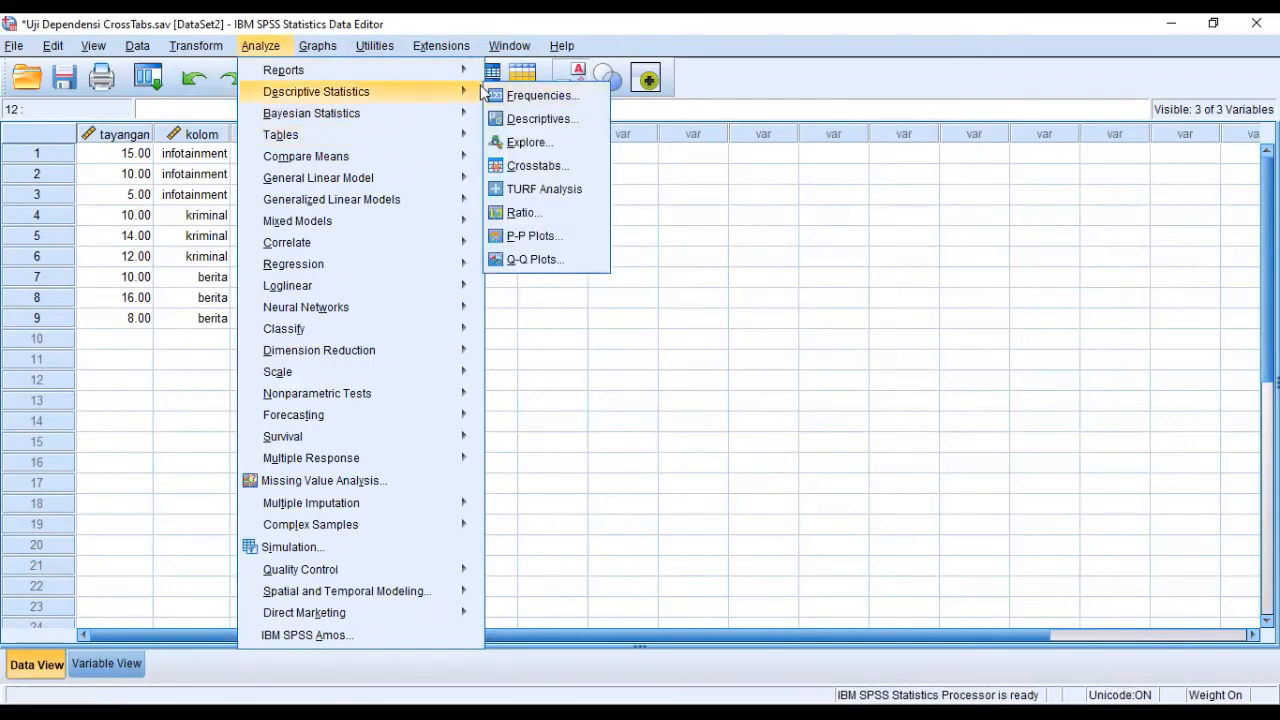
{"action": "left_click", "coordinate": [563, 170]}
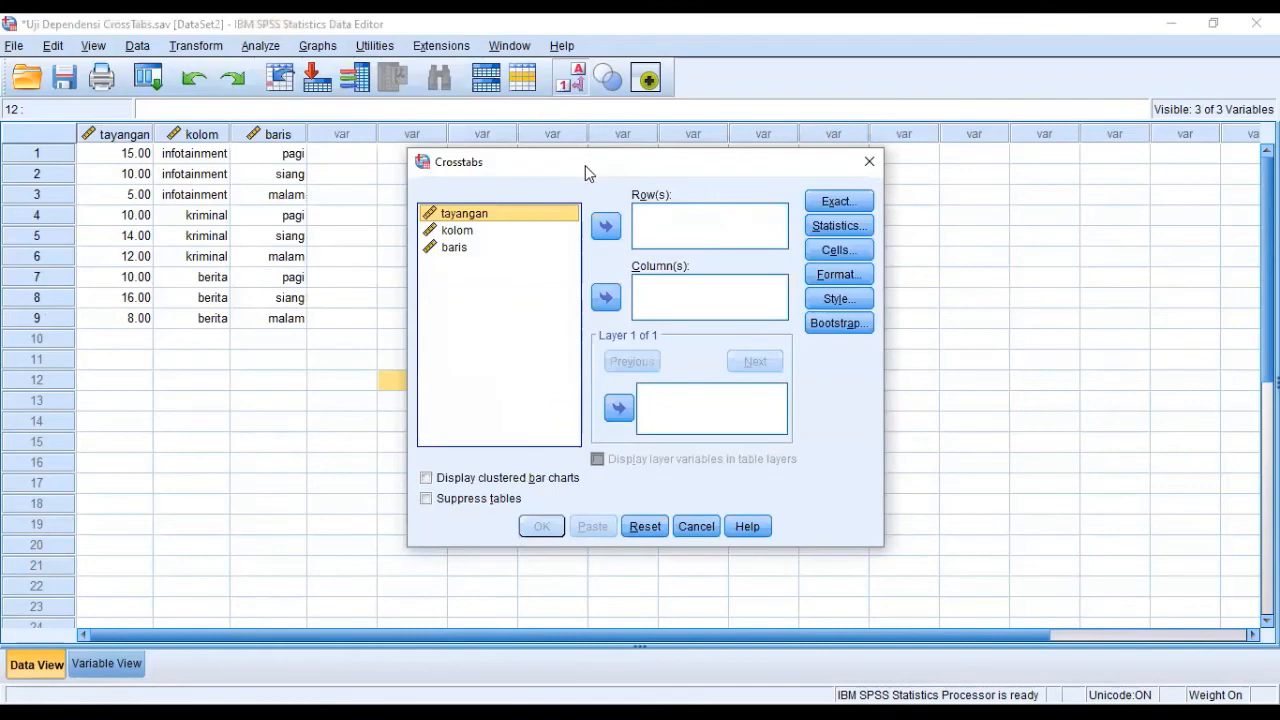
{"action": "left_click_drag", "start_coordinate": [585, 165], "coordinate": [684, 210]}
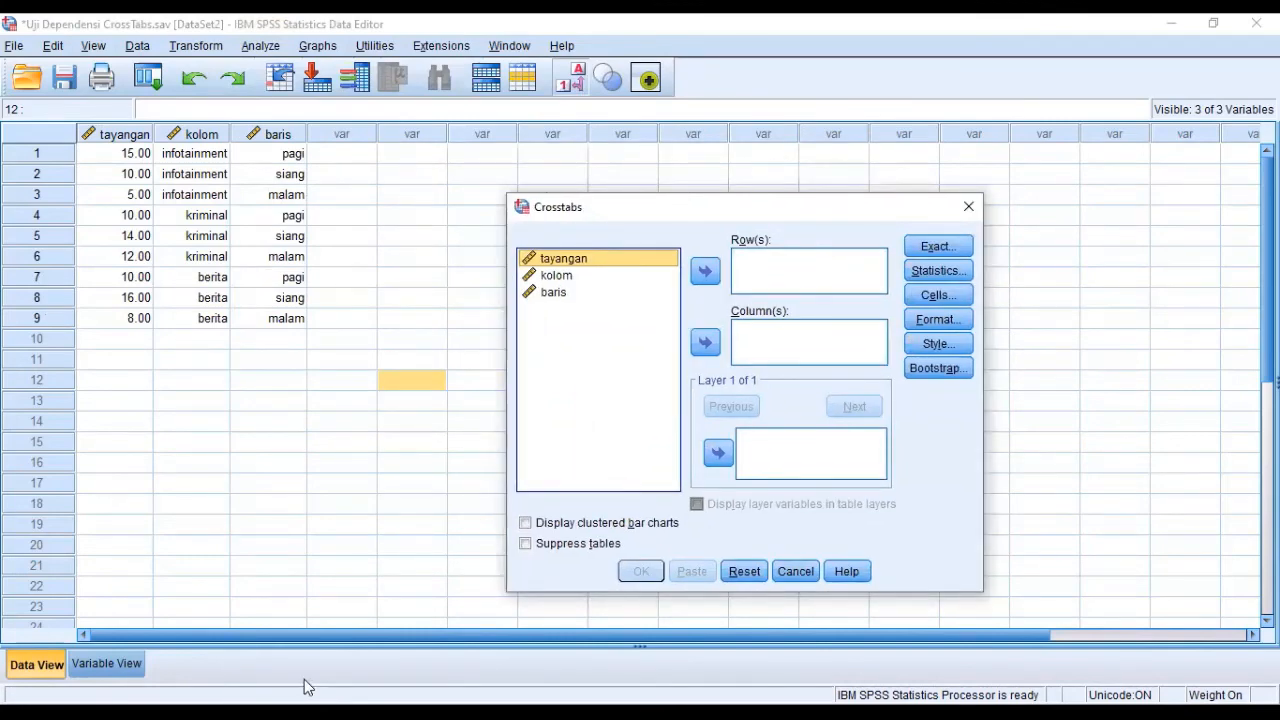
{"action": "left_click", "coordinate": [556, 292]}
{"action": "left_click", "coordinate": [705, 272]}
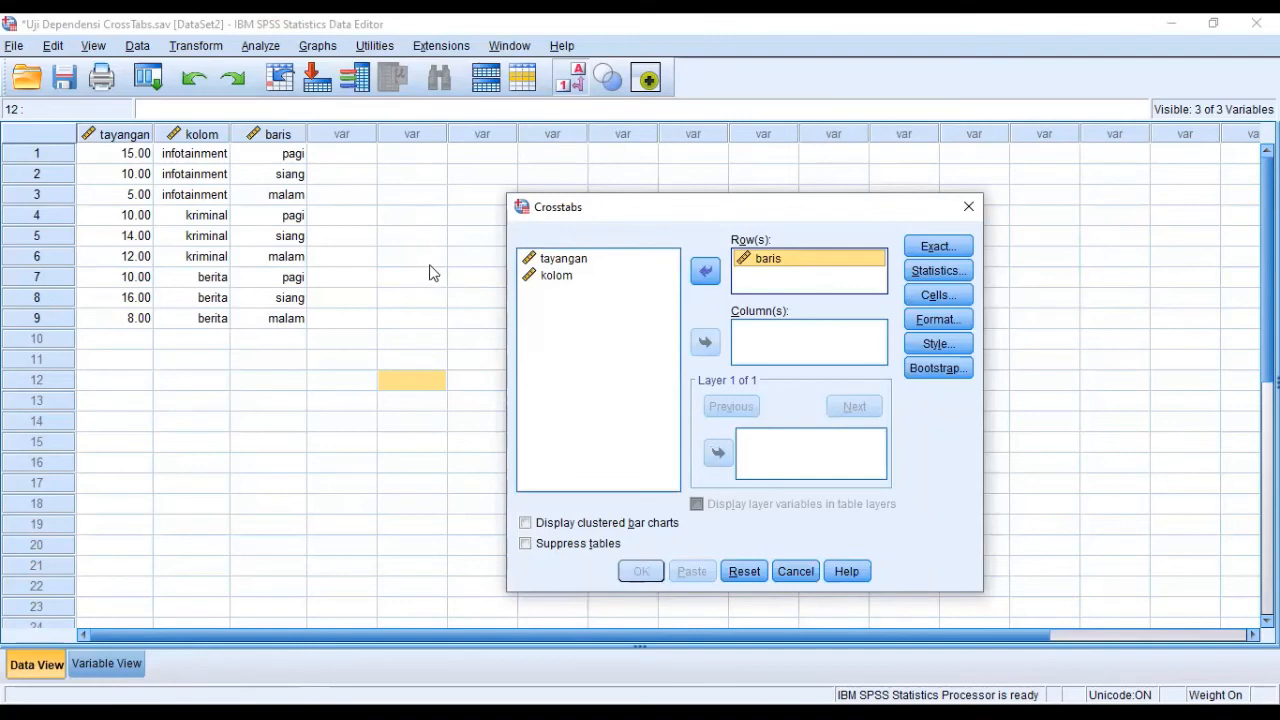
{"action": "left_click", "coordinate": [556, 277]}
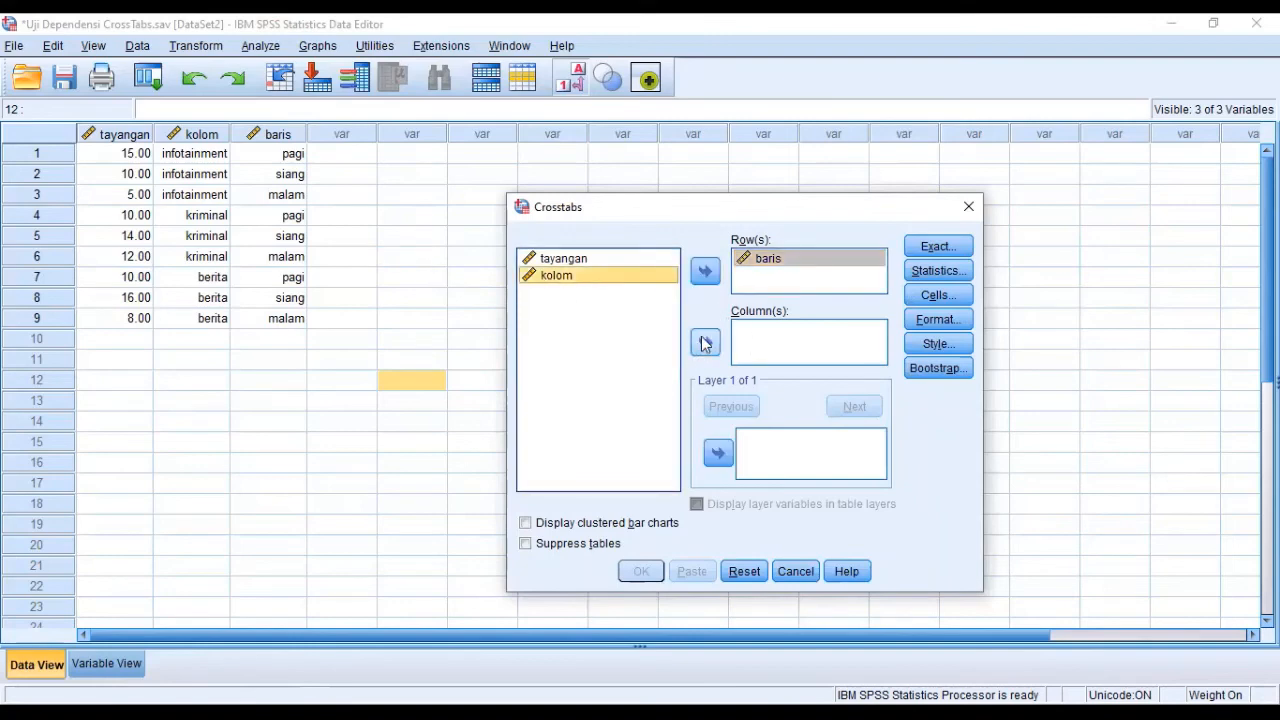
{"action": "left_click", "coordinate": [705, 343]}
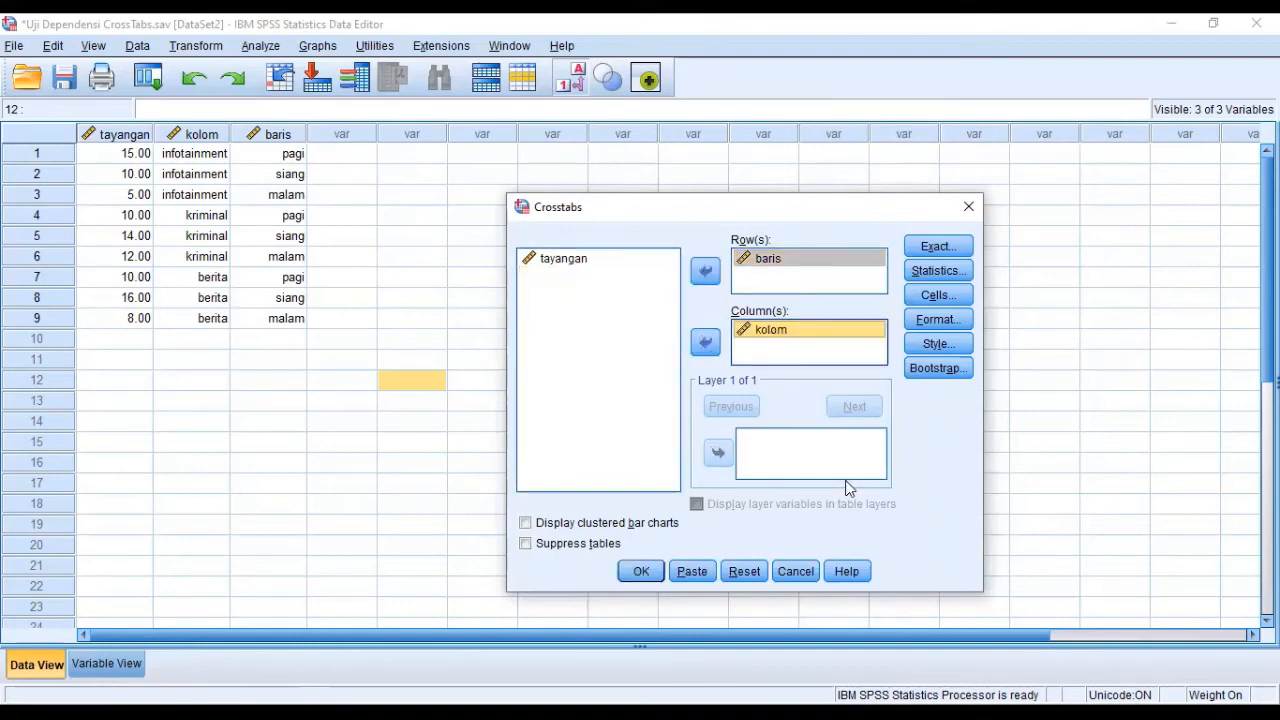
Run the baris by kolom crosstab with the Chi-square statistic enabled and review the crosstabulation and Chi-Square Tests tables
{"action": "left_click", "coordinate": [958, 273]}
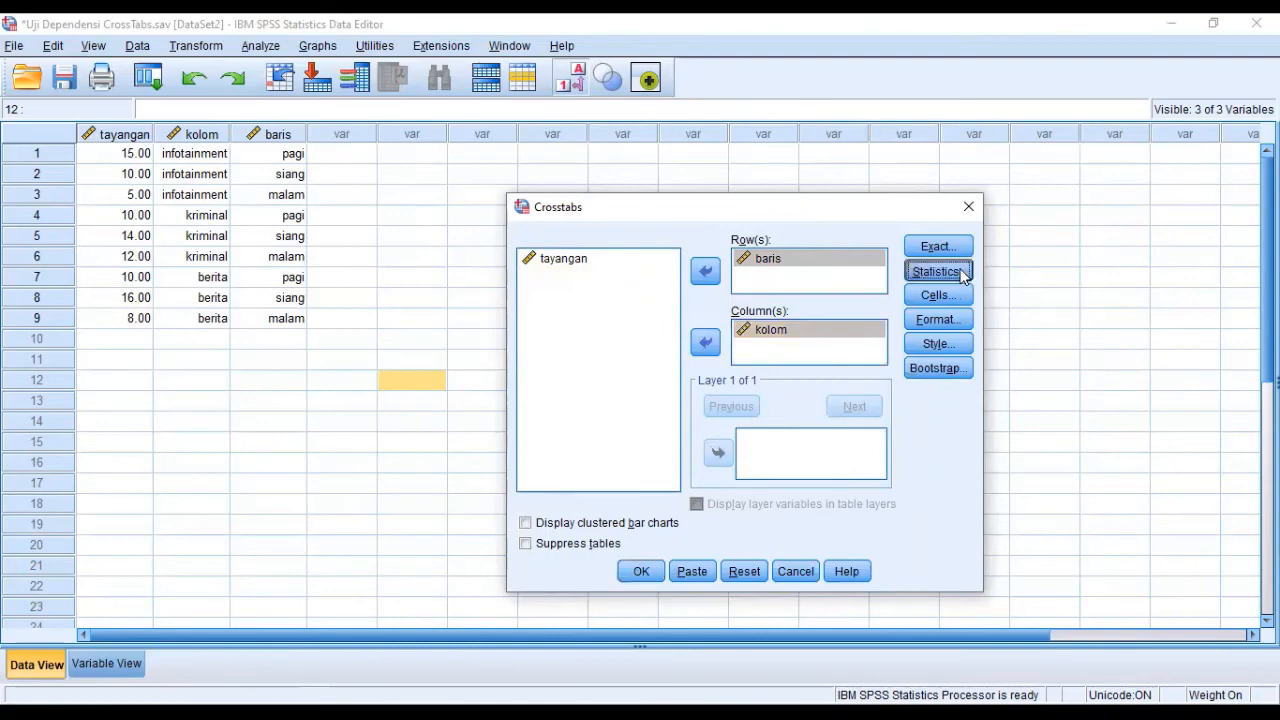
{"action": "left_click", "coordinate": [565, 239]}
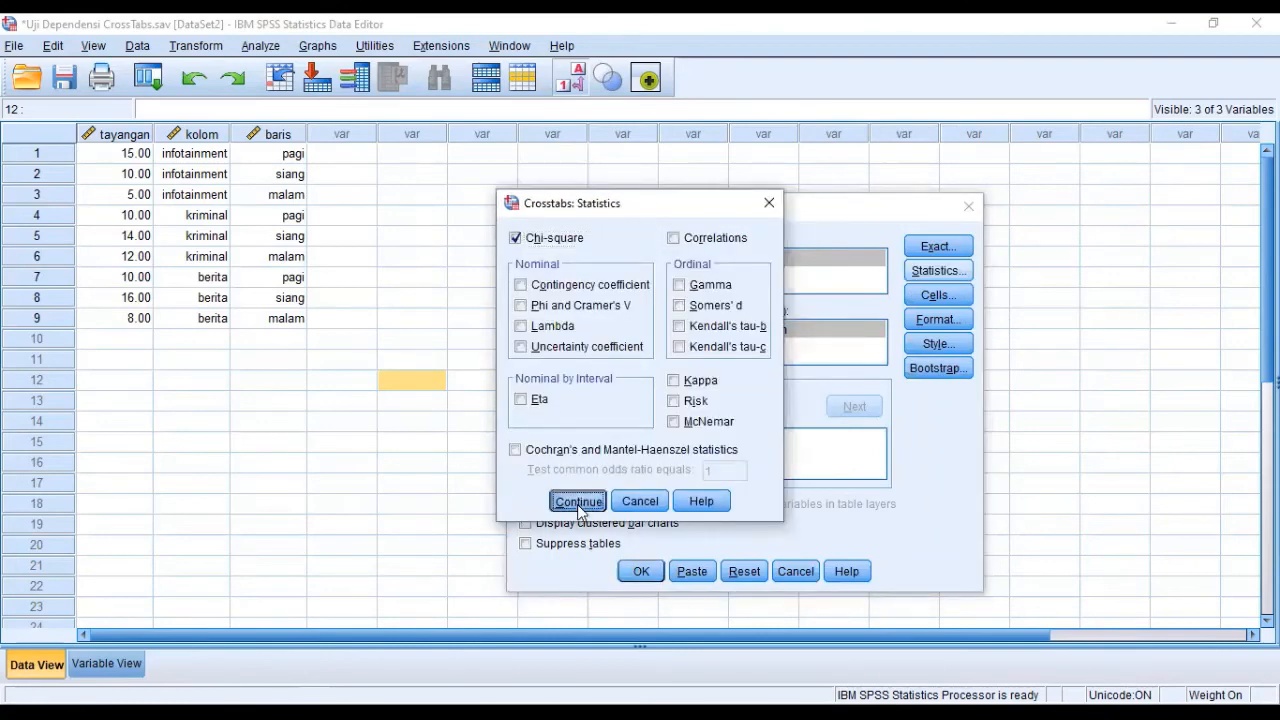
{"action": "left_click", "coordinate": [577, 502]}
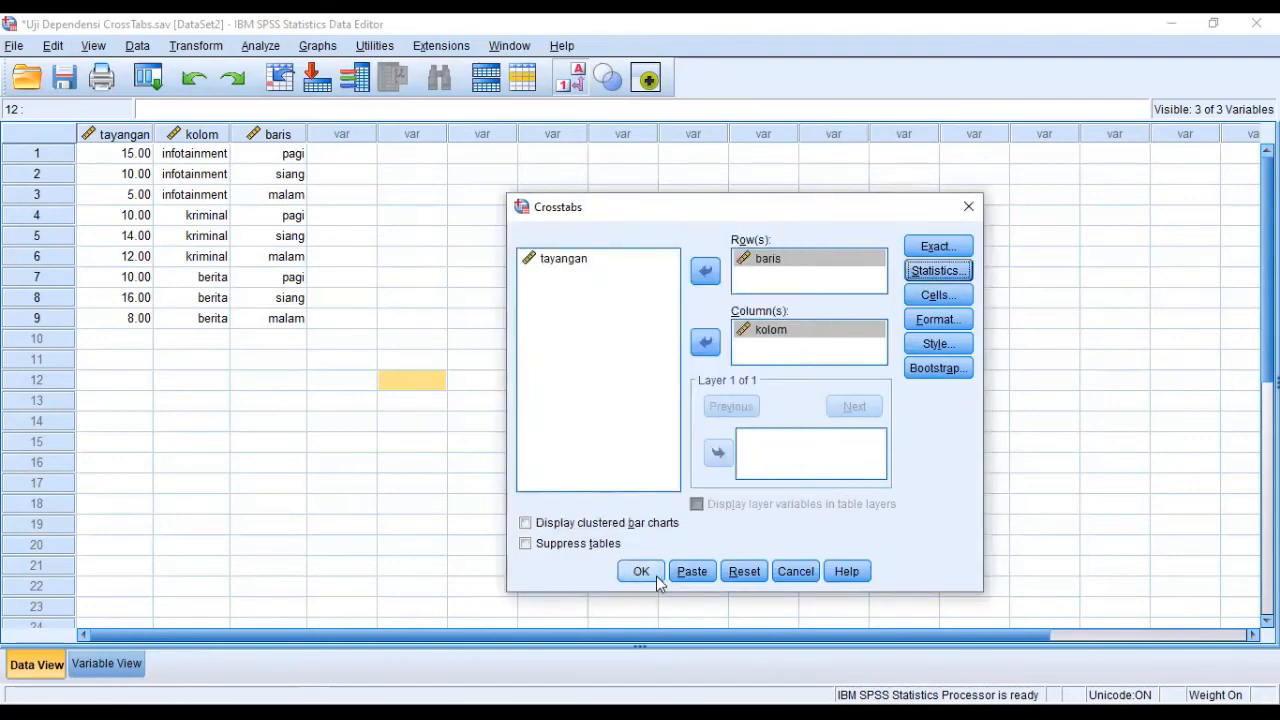
{"action": "left_click", "coordinate": [658, 578]}
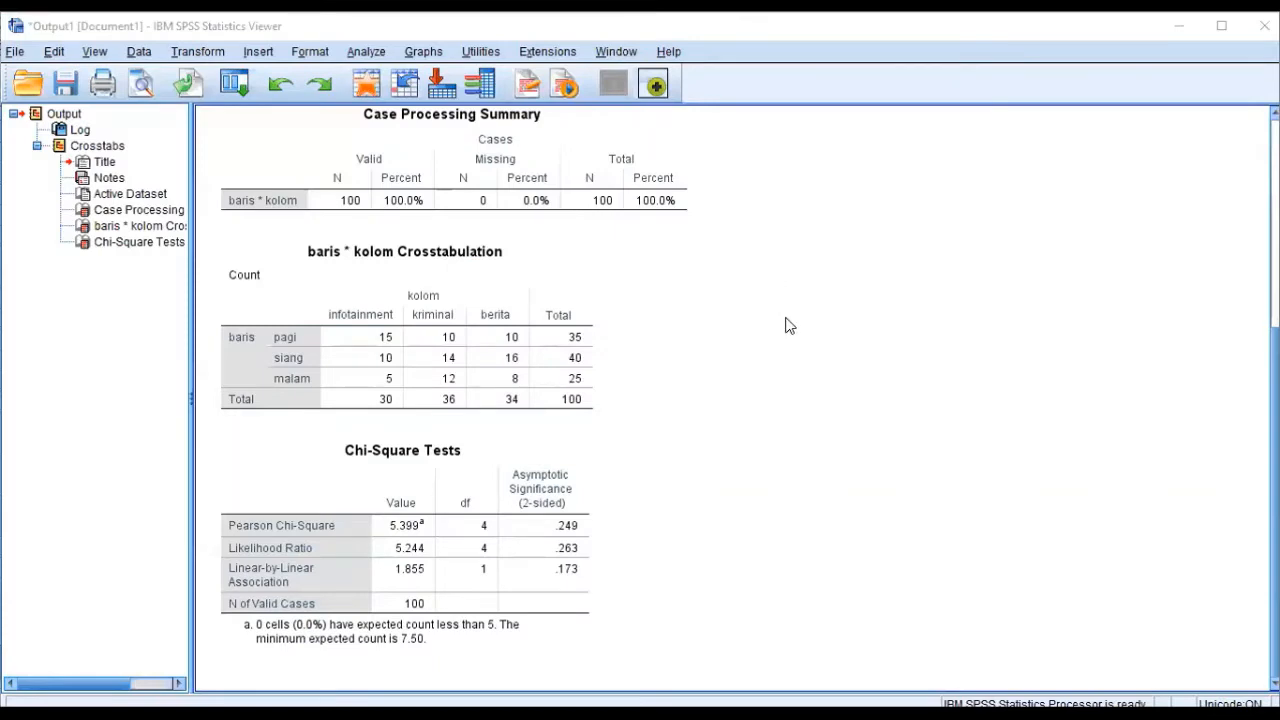
{"action": "scroll", "coordinate": [788, 326], "scroll_direction": "up", "scroll_amount": 3}
{"action": "scroll", "coordinate": [788, 326], "scroll_direction": "down", "scroll_amount": 3}
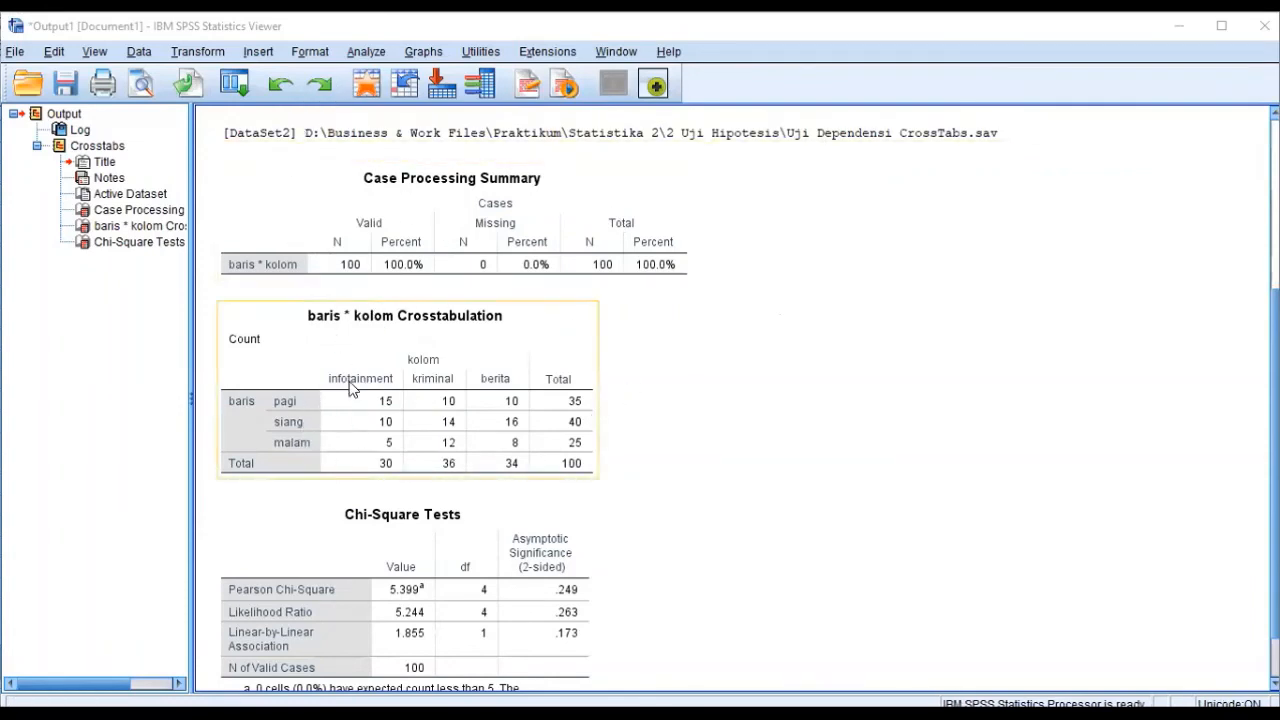
{"action": "scroll", "coordinate": [556, 380], "scroll_direction": "down", "scroll_amount": 1}
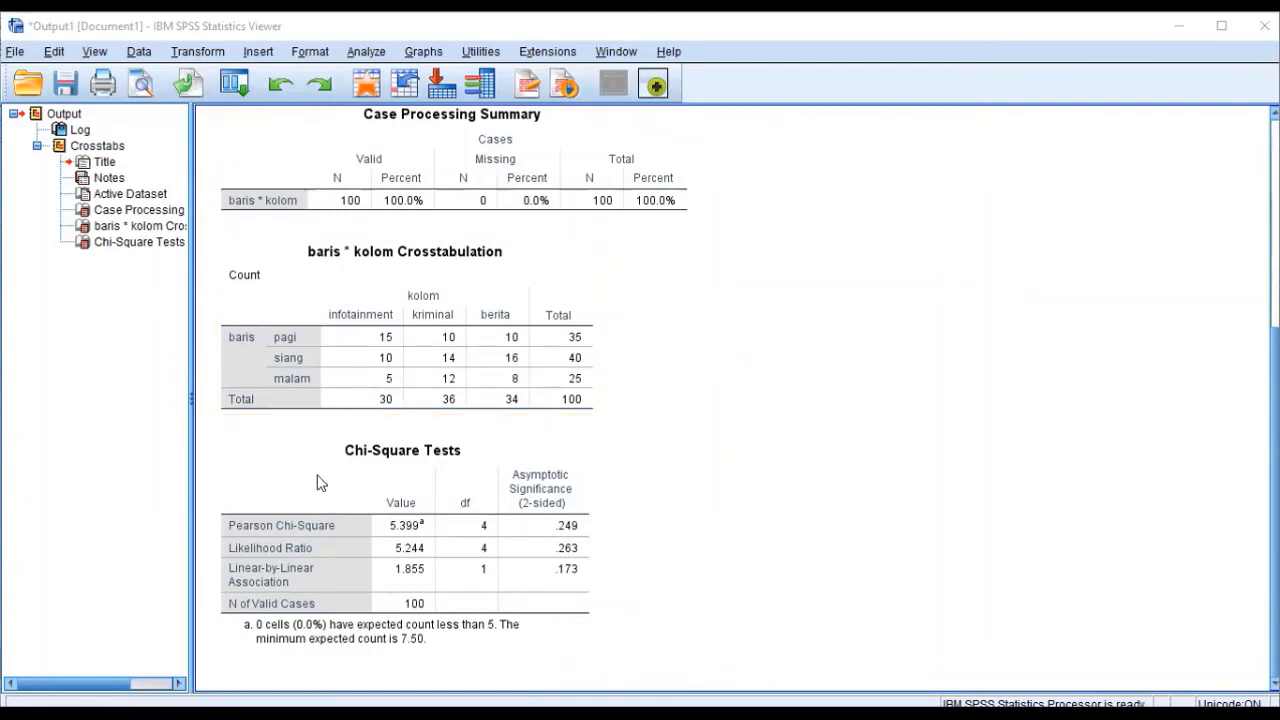